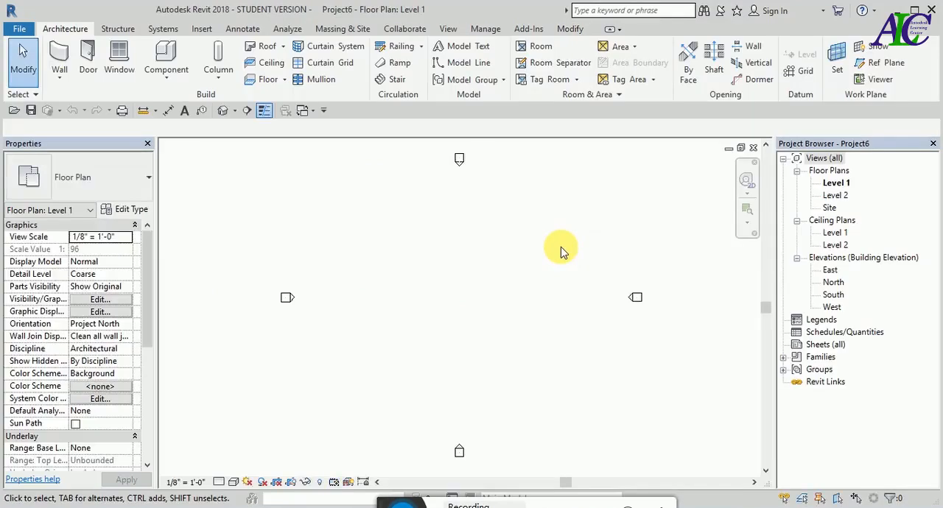
- Set the project's length units to millimeters
key(u)
key(n)
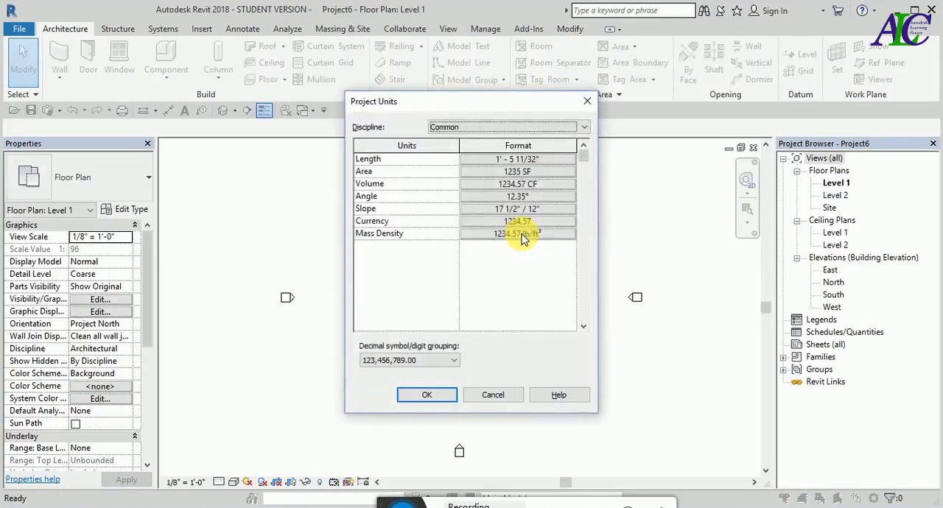
click(552, 159)
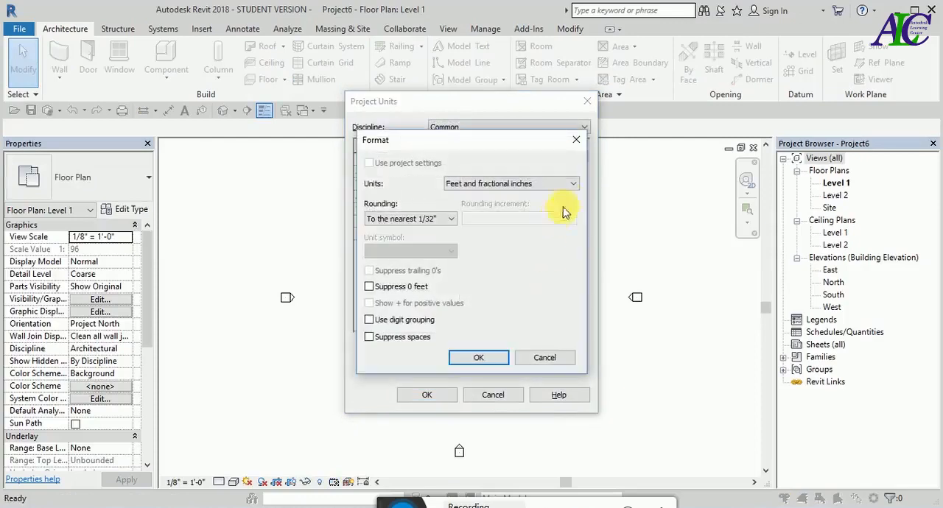
click(574, 188)
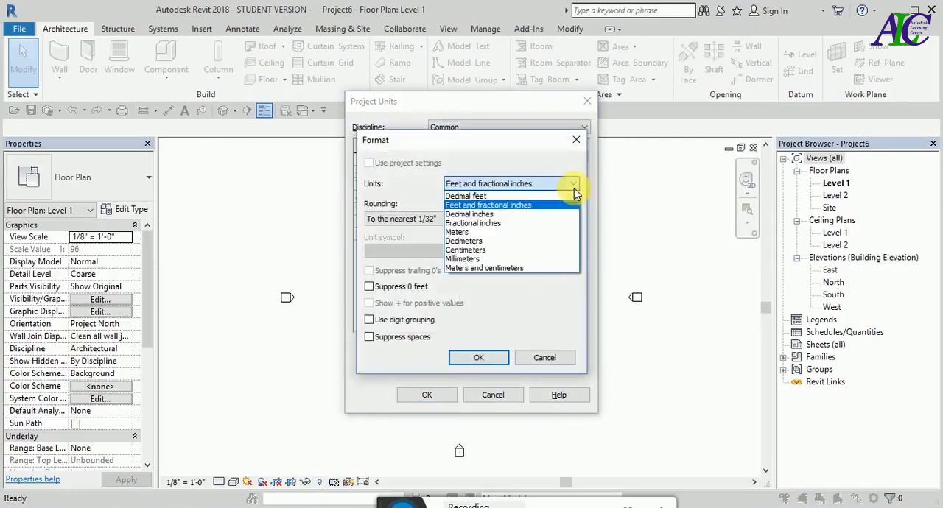
click(537, 255)
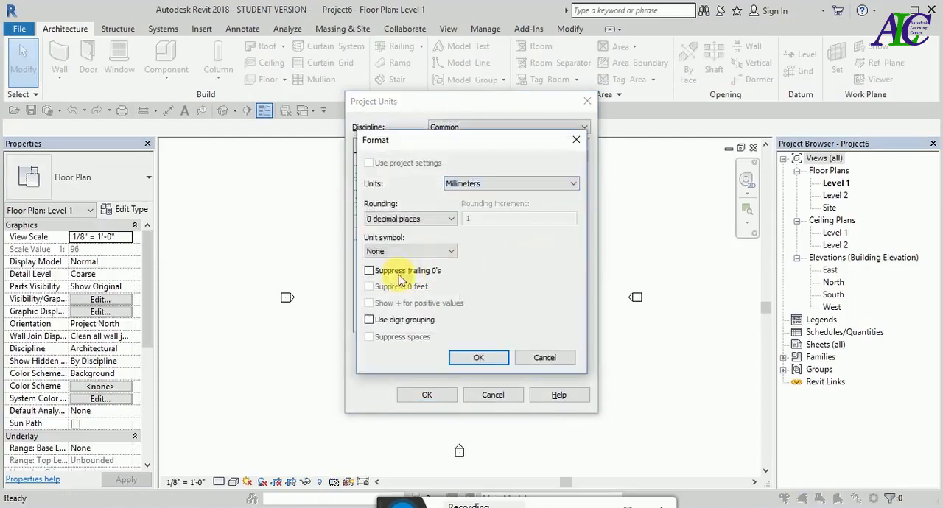
click(476, 359)
click(441, 394)
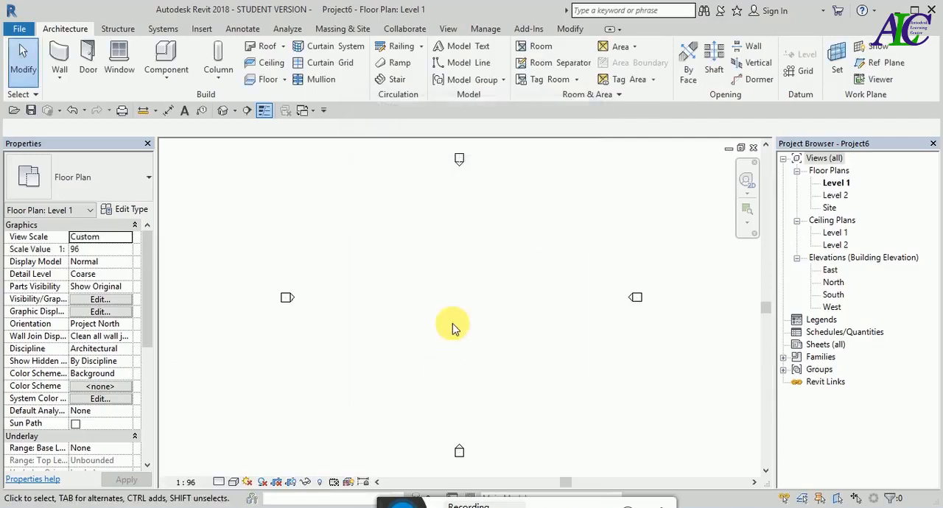
- Import the image Screenshot (202).png and place it in the middle of the four elevation markers on Level 1
click(202, 28)
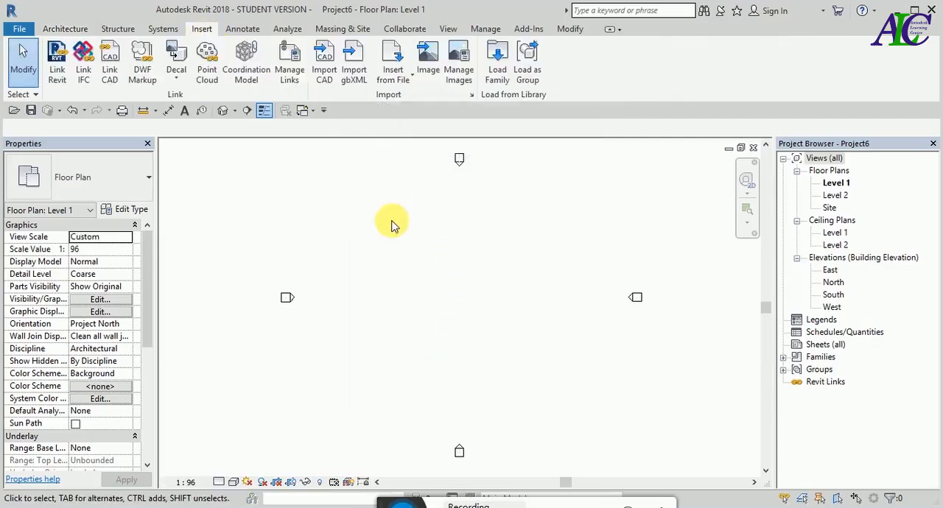
click(427, 62)
click(329, 144)
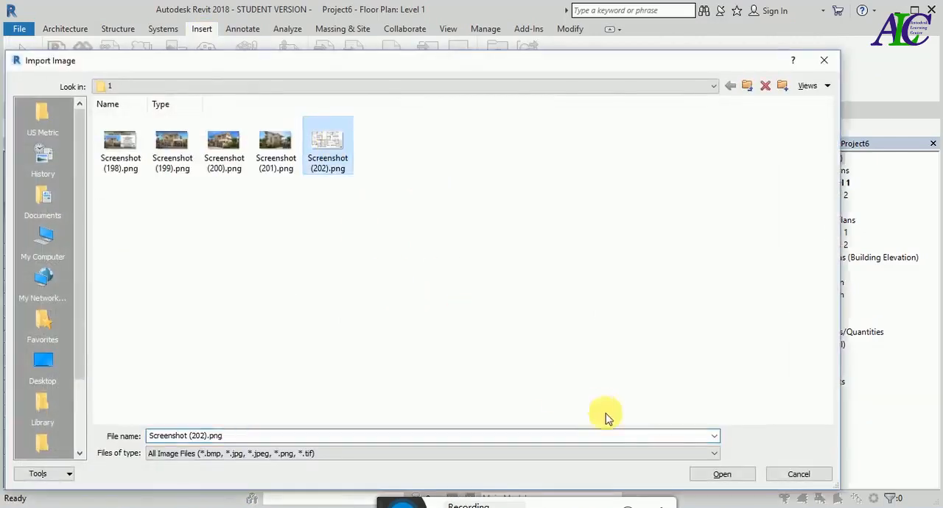
click(721, 474)
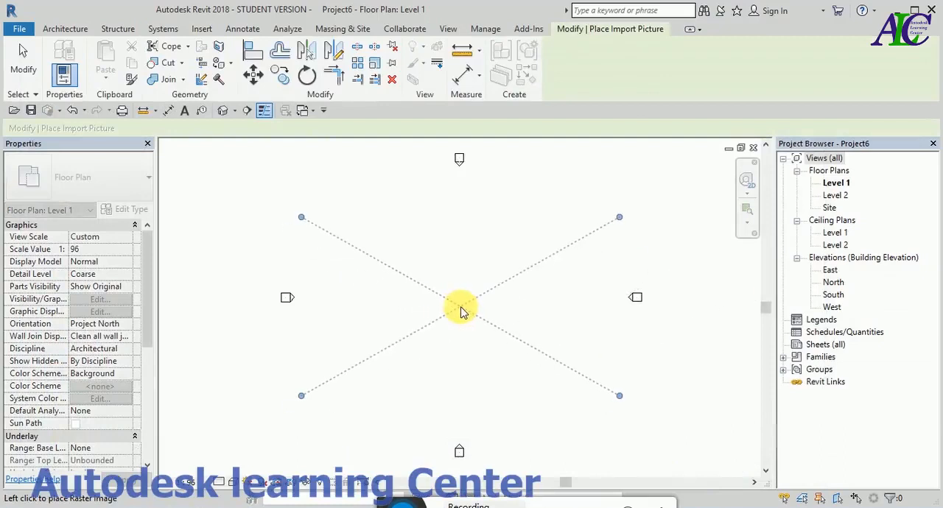
click(461, 313)
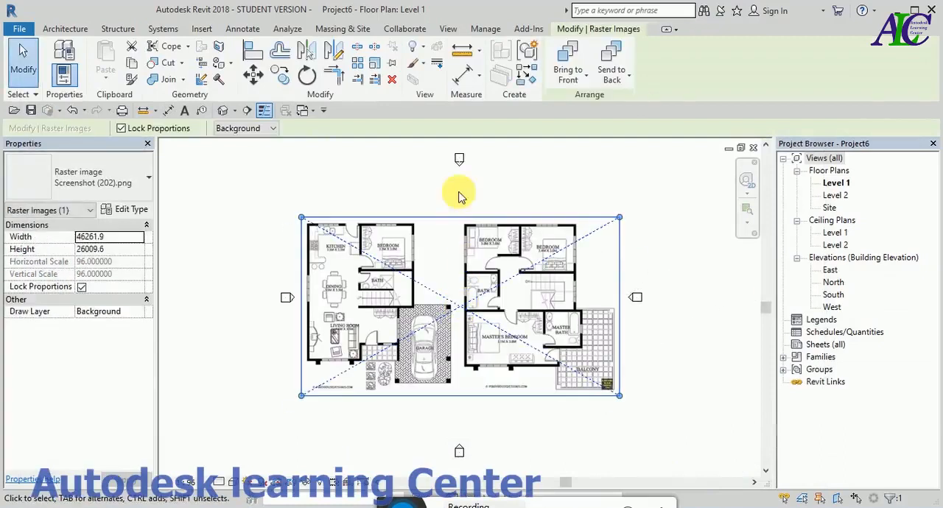
- Scale the floor plan image graphically, using the ground-floor bedroom door opening as reference and setting its width to 900 mm
click(374, 63)
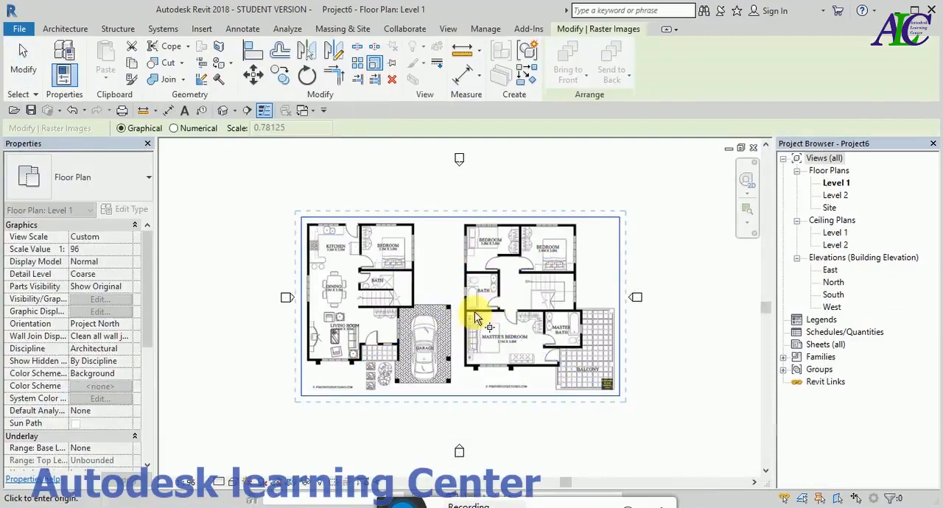
scroll(477, 310, up, 8)
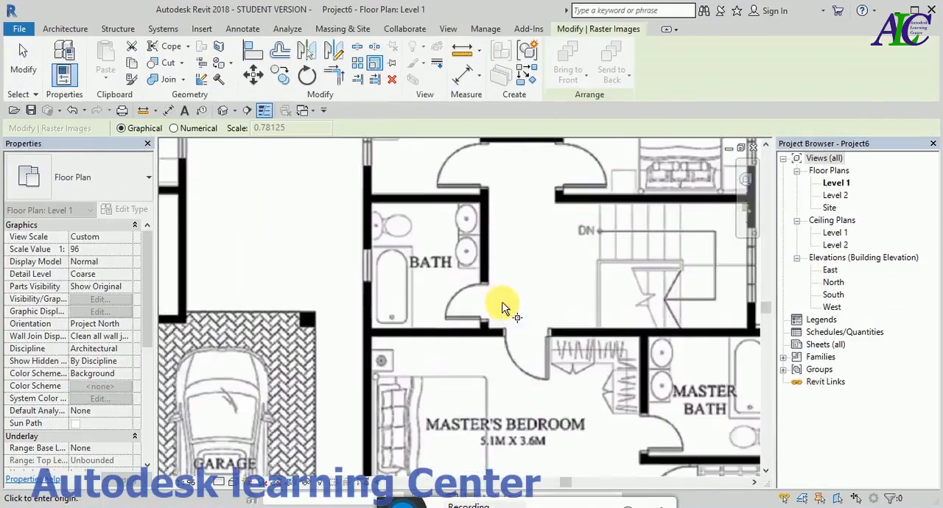
scroll(498, 302, down, 3)
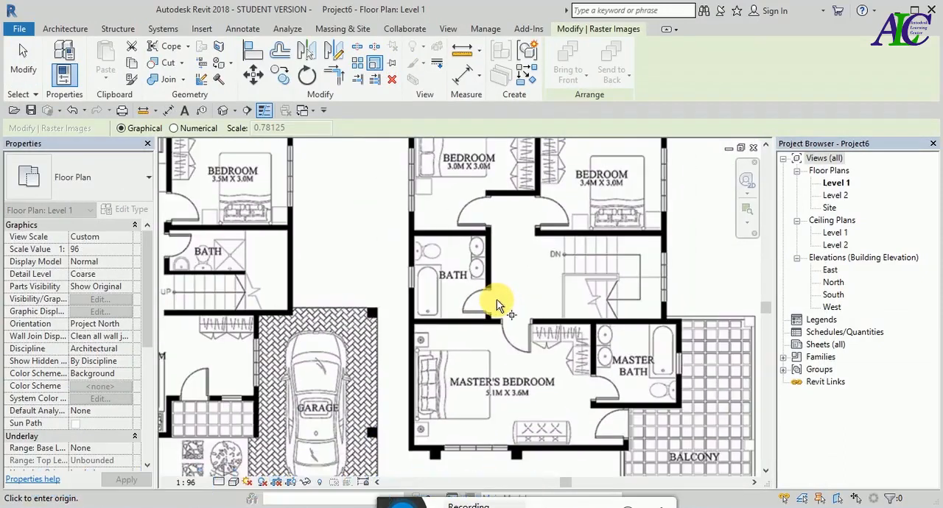
scroll(496, 302, down, 4)
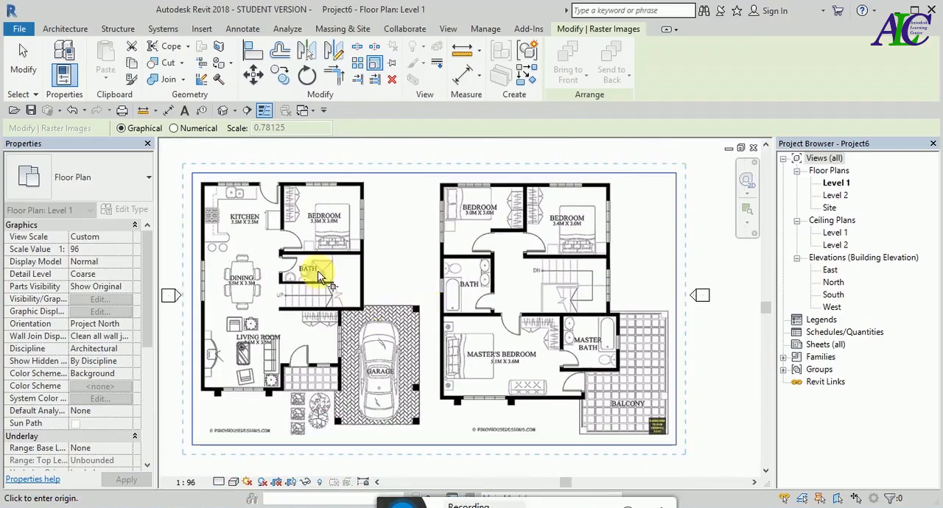
scroll(254, 230, up, 6)
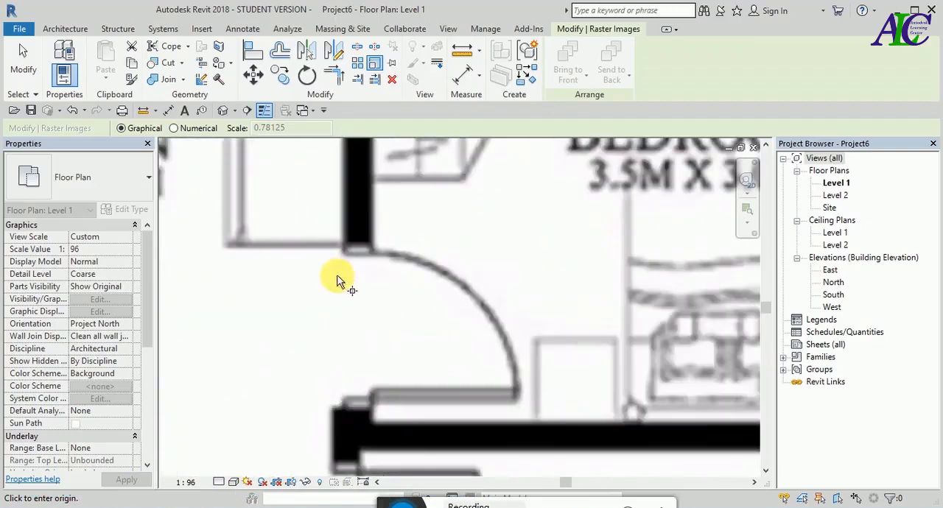
scroll(330, 355, up, 1)
scroll(329, 355, up, 1)
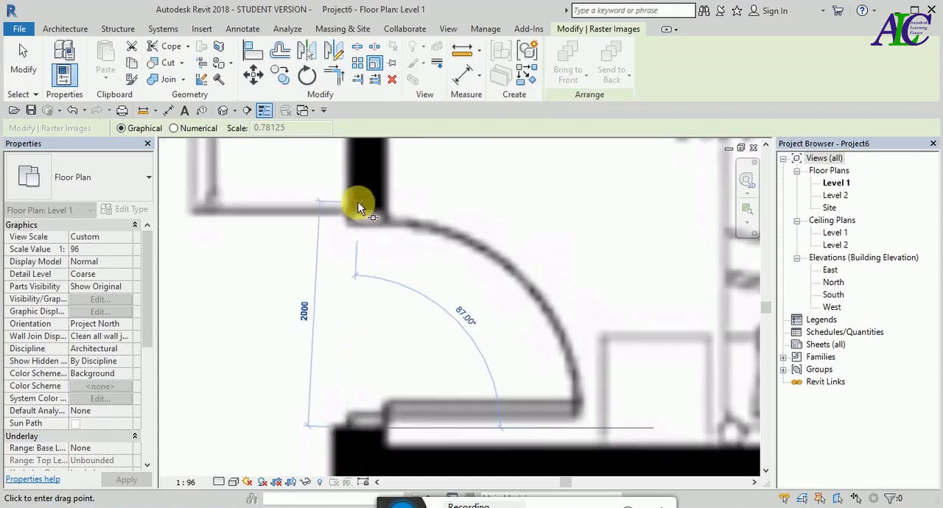
scroll(358, 204, up, 1)
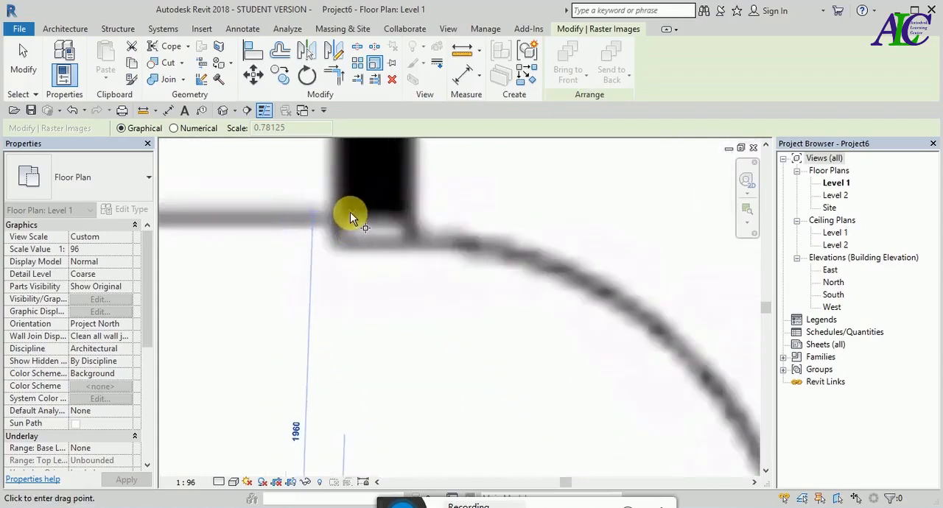
click(353, 211)
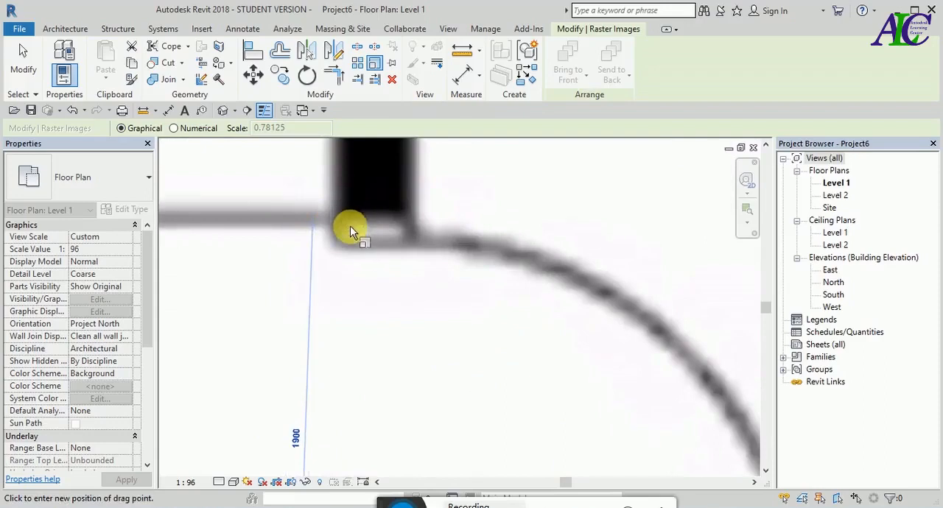
scroll(350, 225, down, 2)
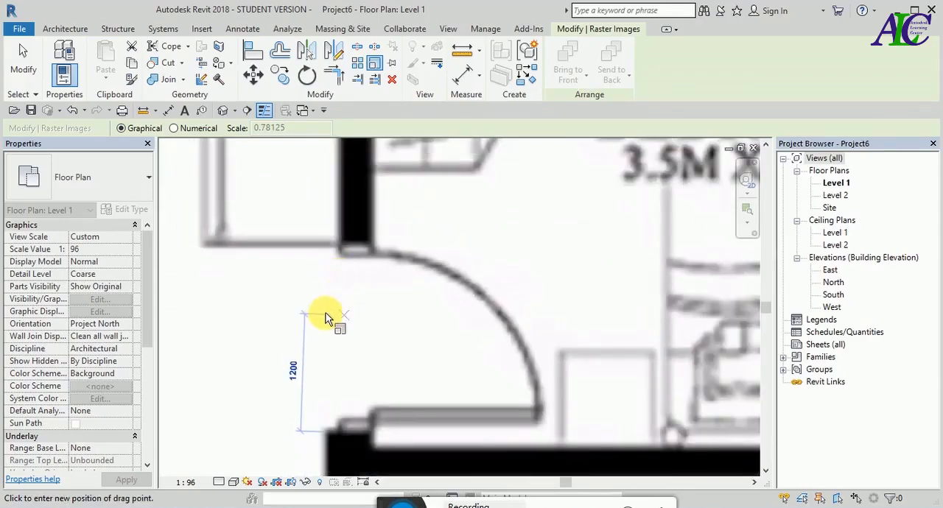
click(328, 317)
text(90)
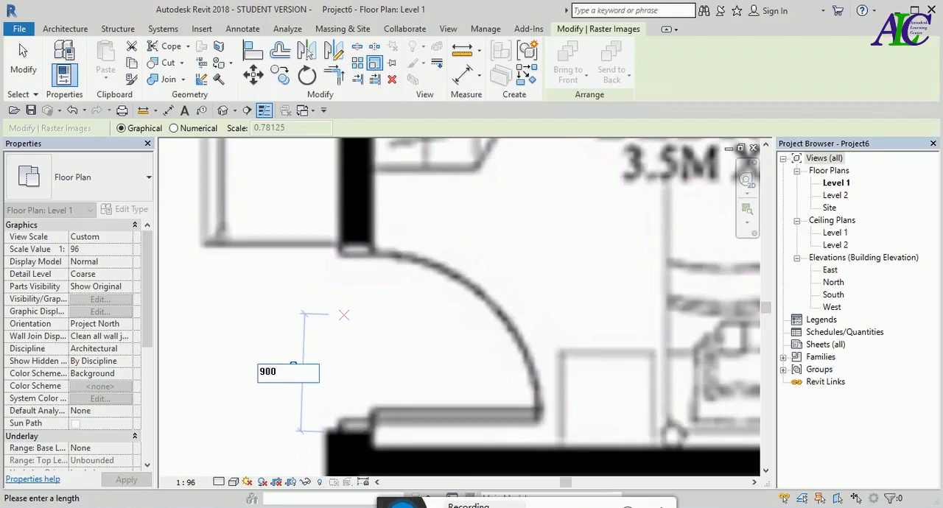
text(0)
key(Return)
- Move the scaled floor plan image to the centre between the elevation markers and pin it in place
scroll(331, 286, down, 2)
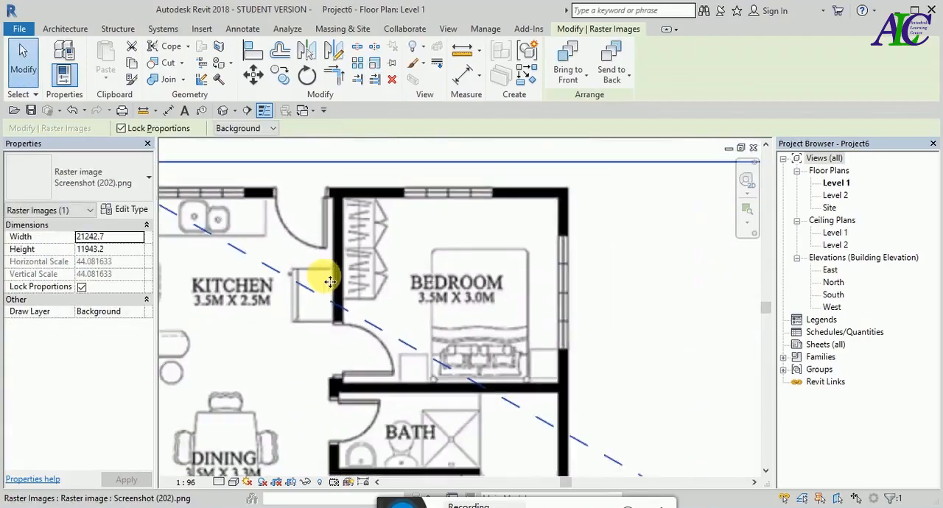
scroll(449, 293, down, 5)
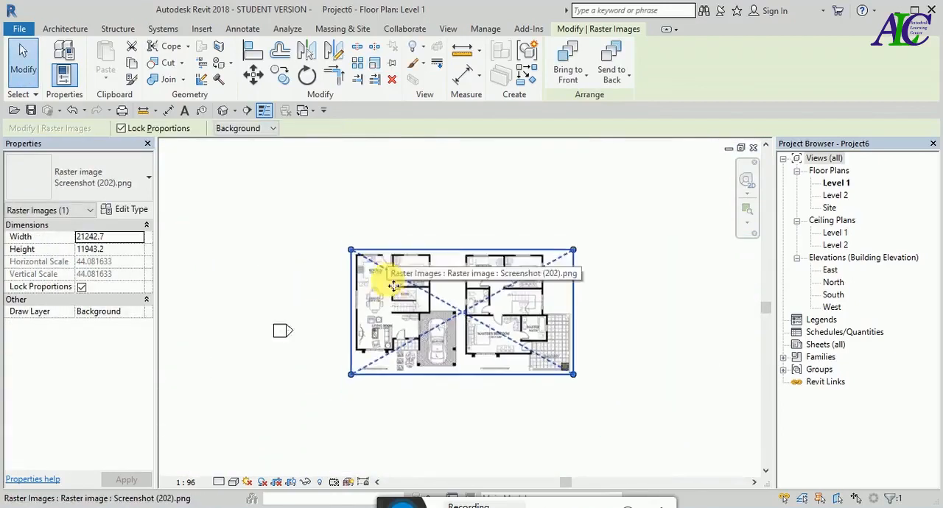
scroll(394, 288, down, 2)
scroll(394, 291, up, 4)
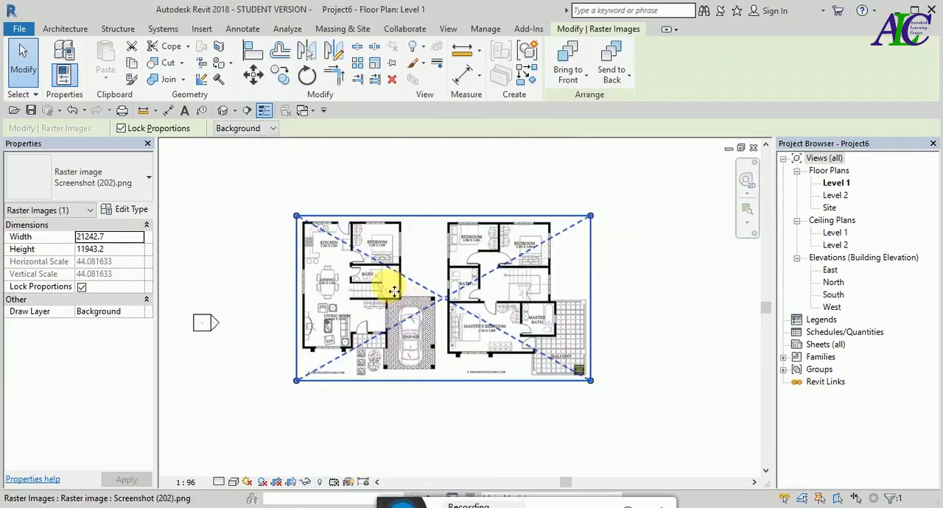
scroll(394, 292, up, 3)
scroll(295, 236, up, 2)
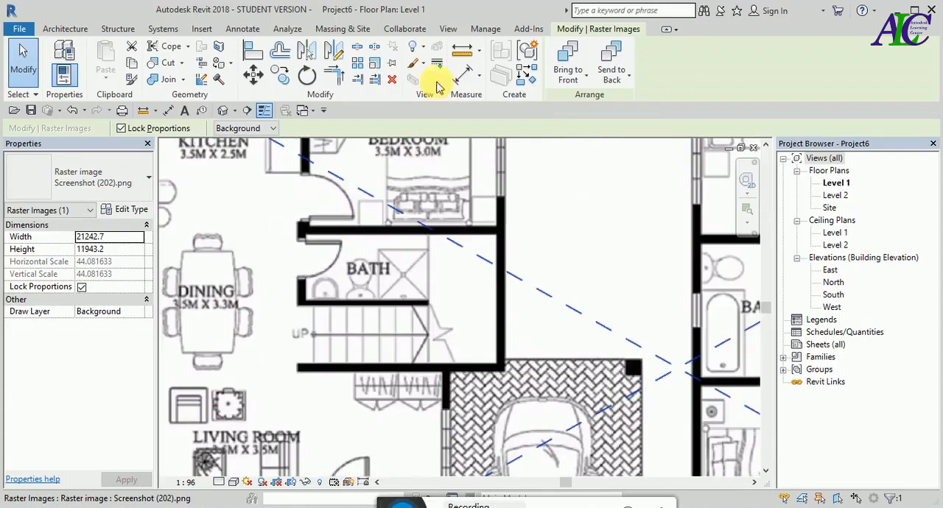
scroll(337, 265, down, 3)
scroll(337, 254, down, 6)
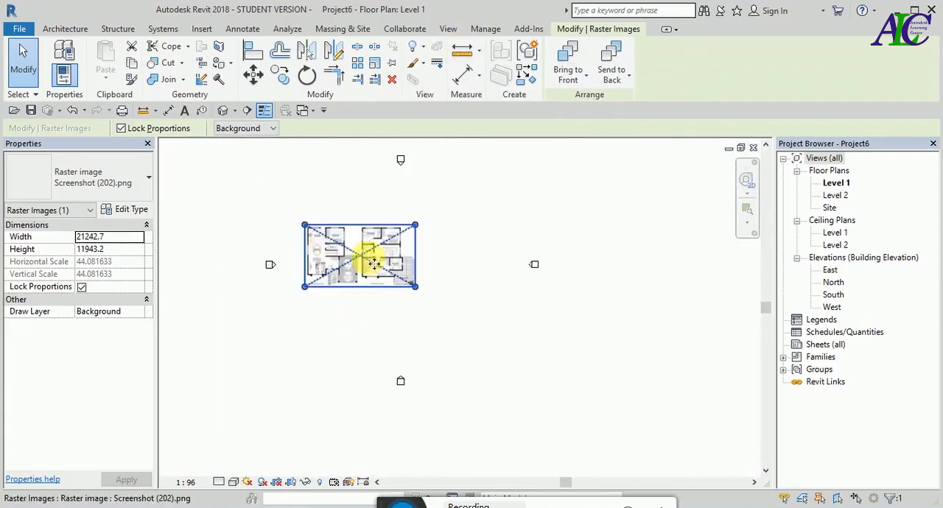
drag(367, 246, 408, 261)
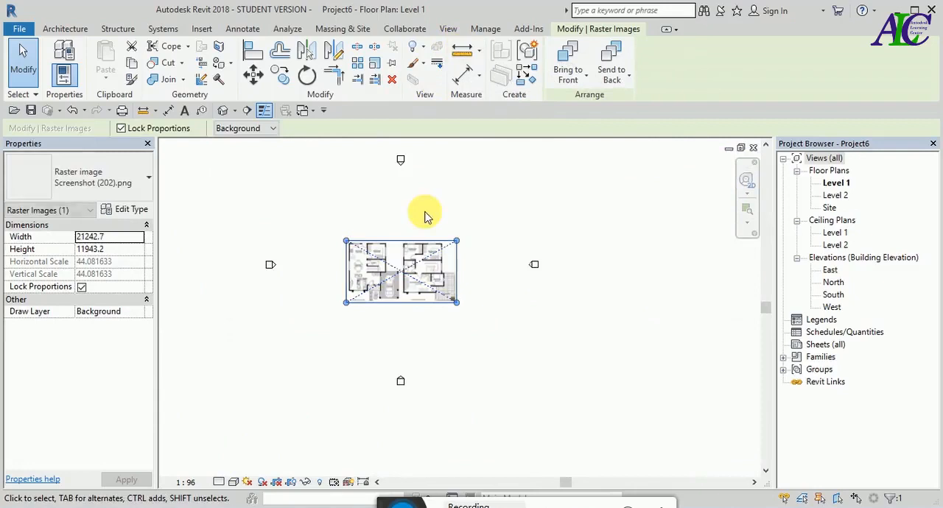
click(391, 64)
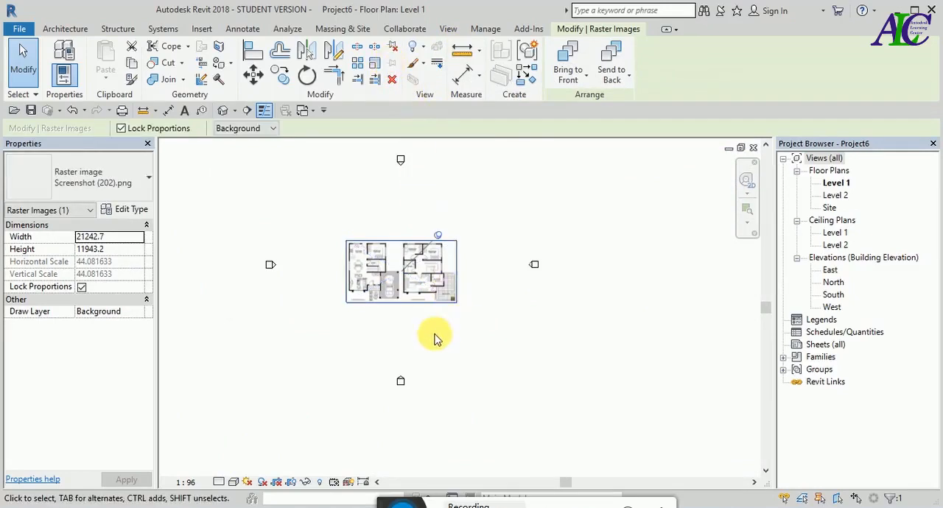
click(435, 338)
- Measure the width of the ground-floor bedroom door opening on the scaled image
scroll(413, 261, up, 3)
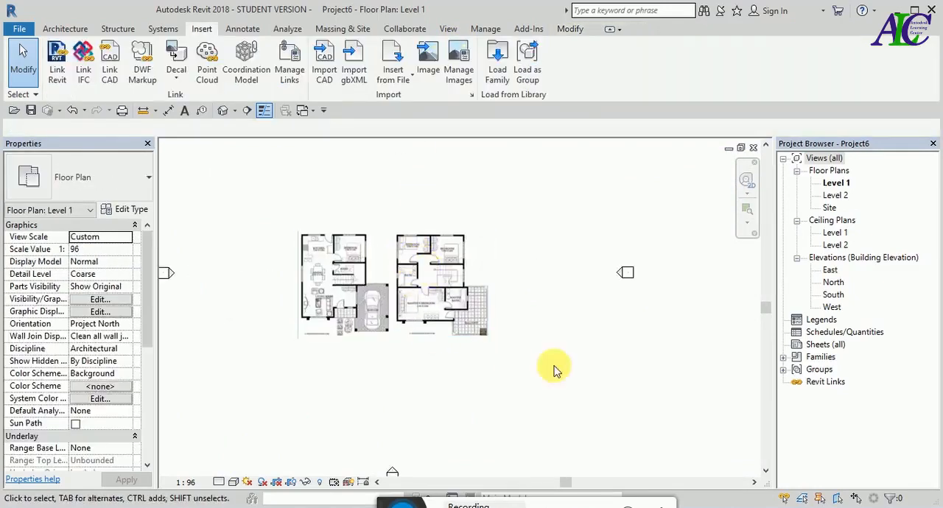
scroll(605, 341, down, 1)
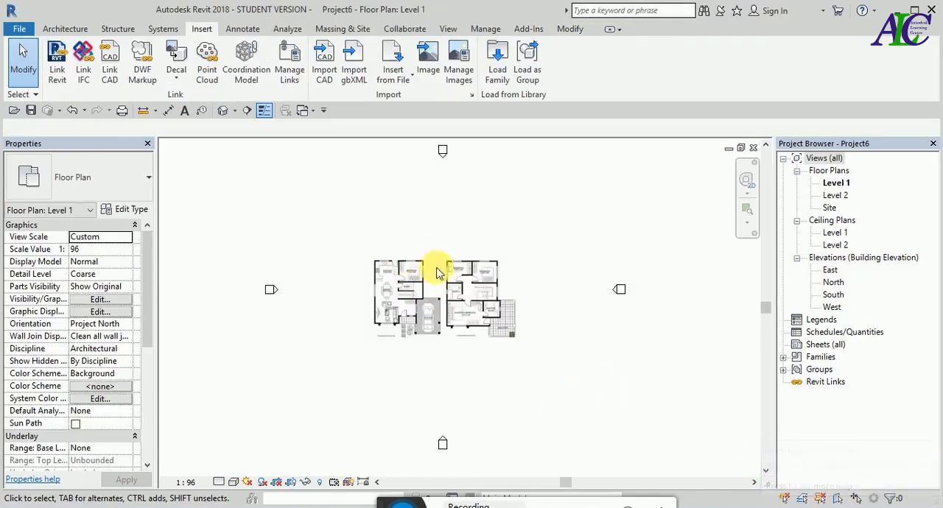
scroll(442, 270, up, 3)
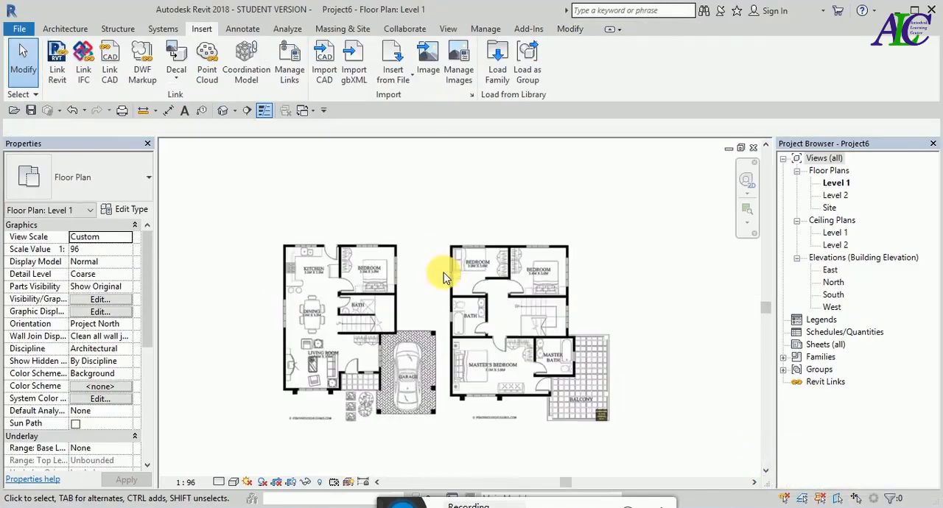
click(570, 29)
click(464, 53)
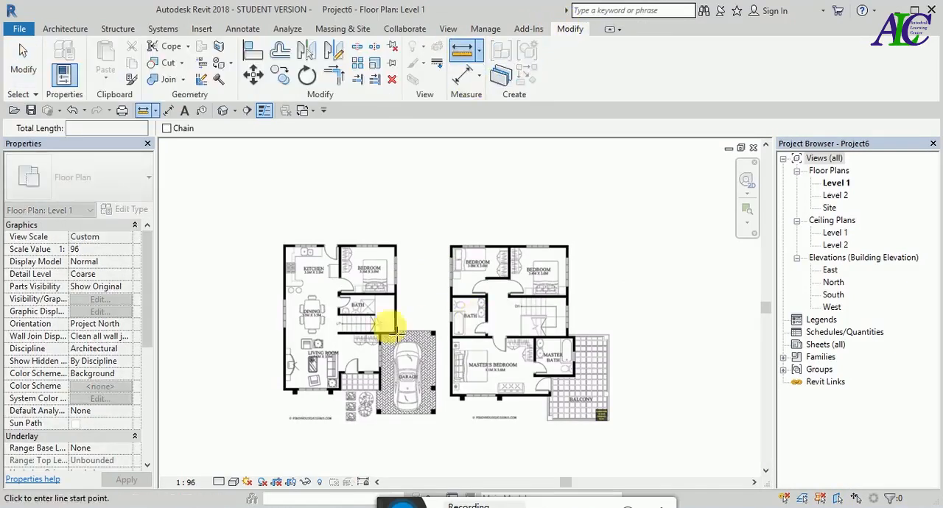
scroll(345, 311, up, 8)
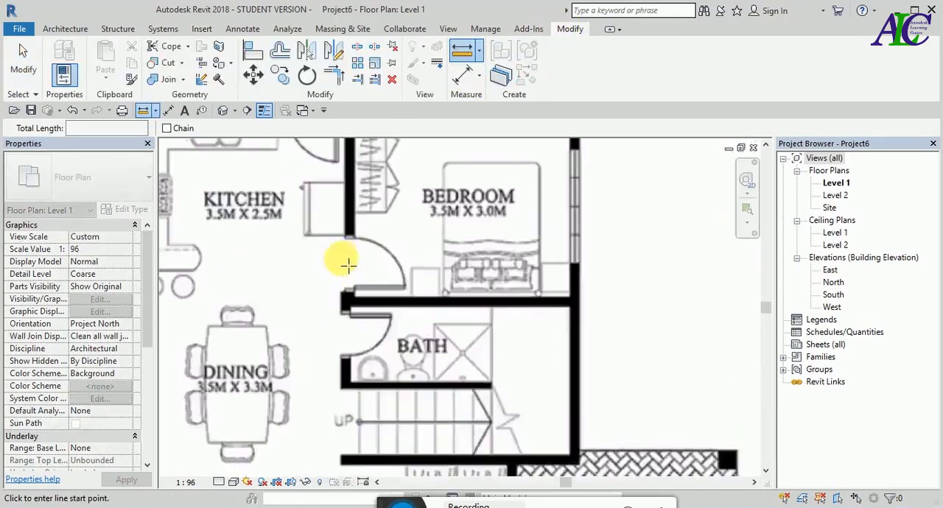
scroll(350, 237, up, 3)
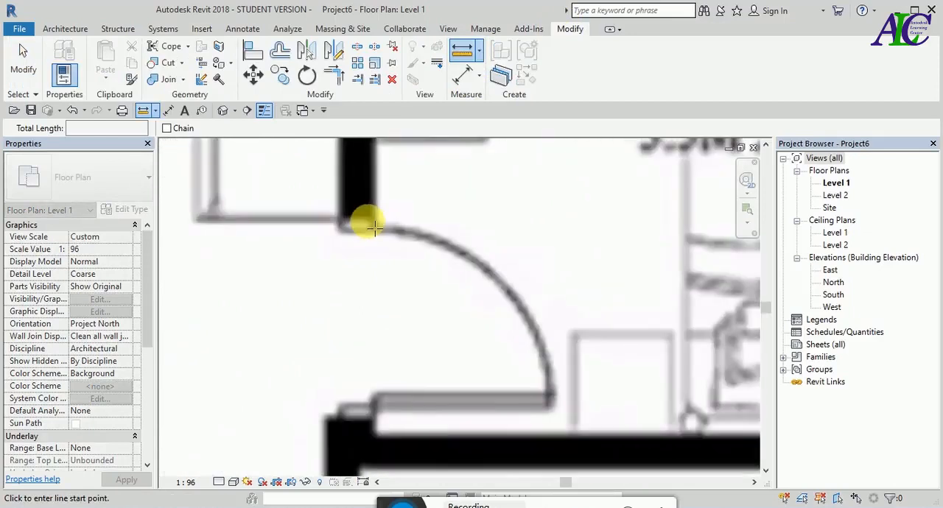
click(365, 218)
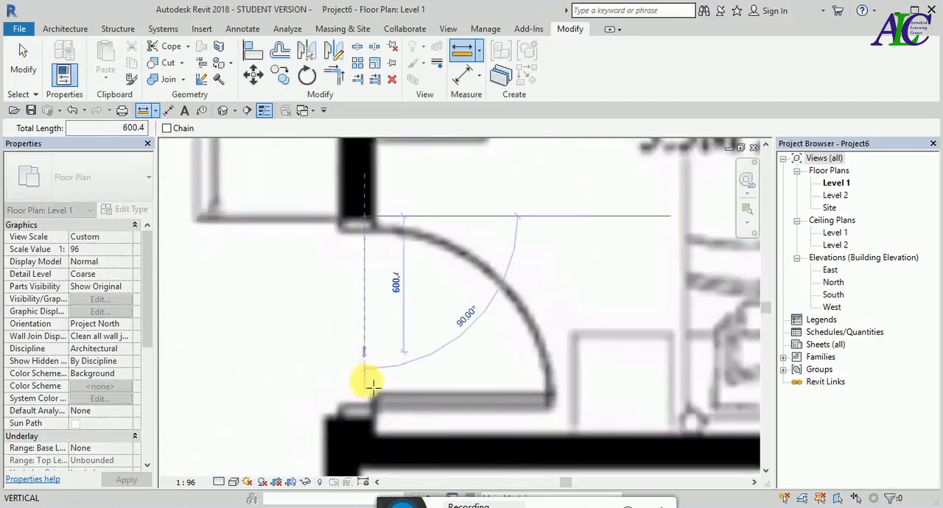
click(364, 425)
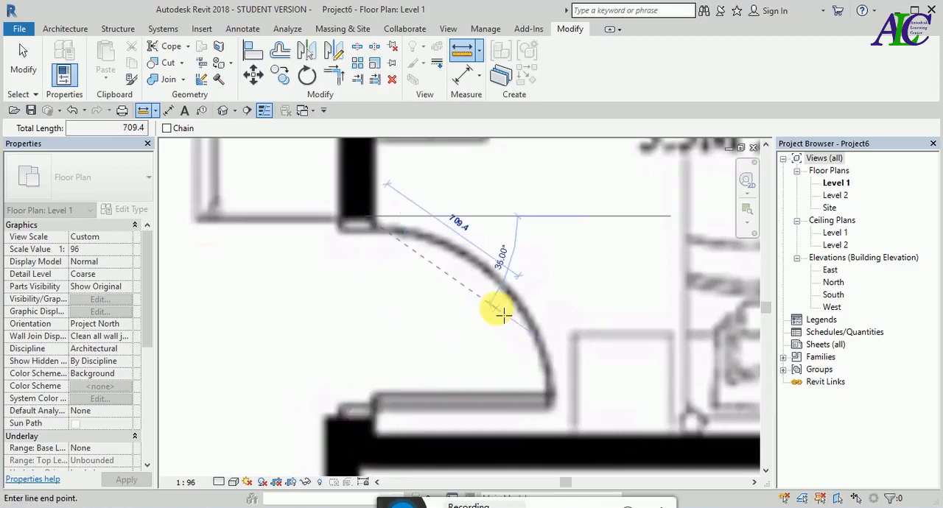
scroll(476, 335, down, 2)
key(Escape)
key(Escape)
scroll(449, 350, down, 1)
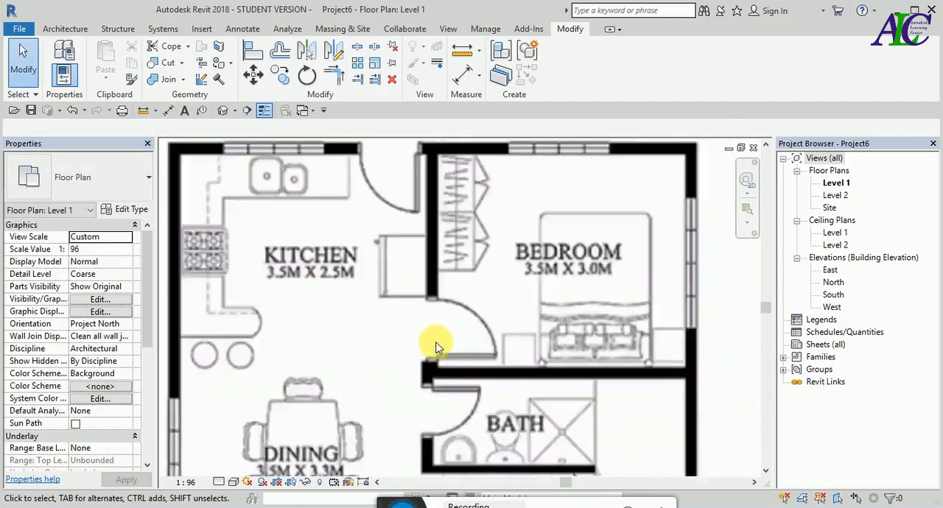
- Measure the width of the kitchen's exterior door opening on the scaled floor plan image
scroll(413, 333, down, 1)
scroll(381, 204, up, 4)
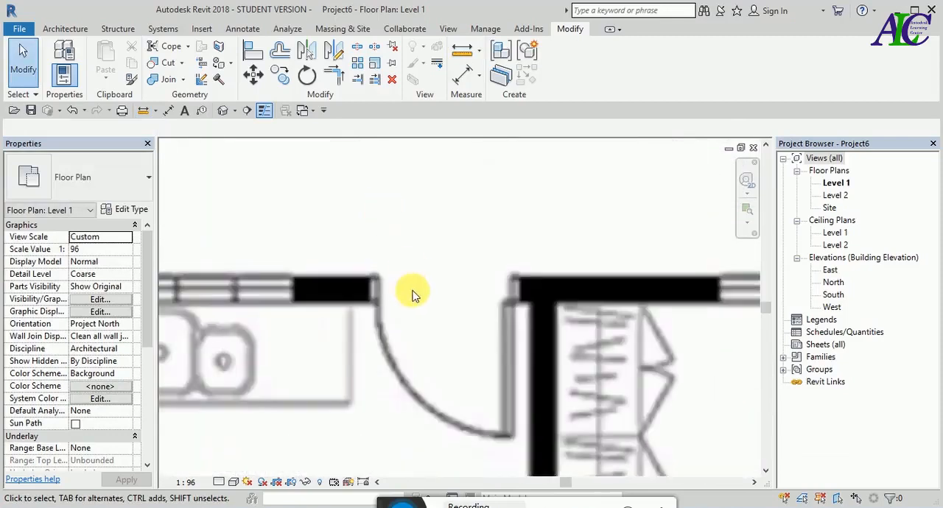
scroll(413, 295, up, 1)
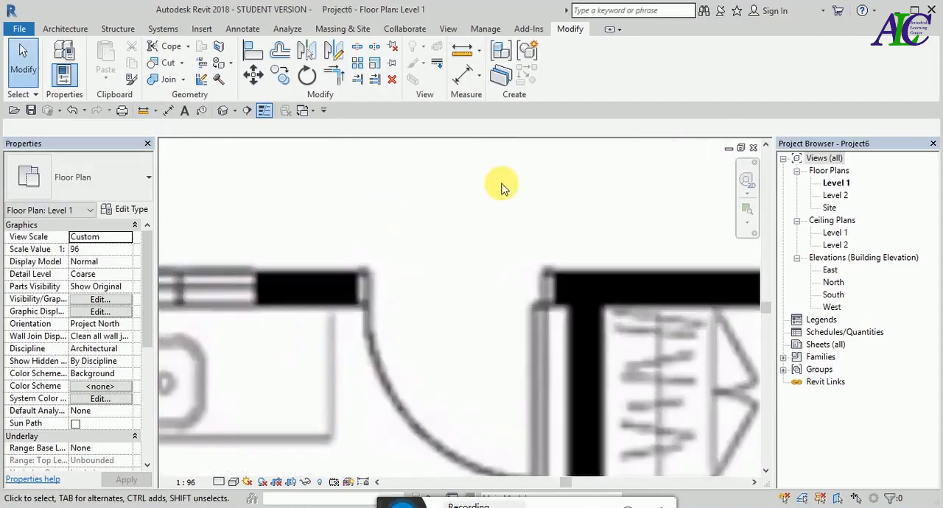
click(460, 59)
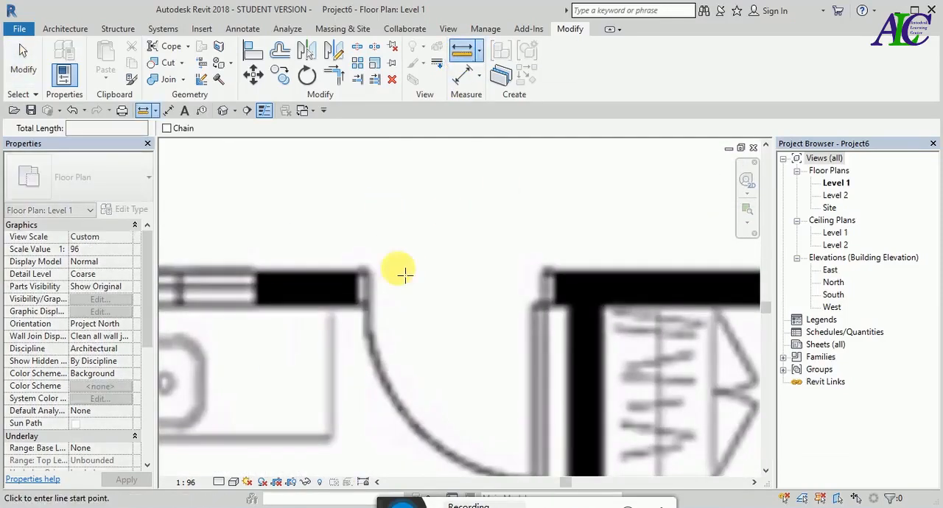
click(360, 303)
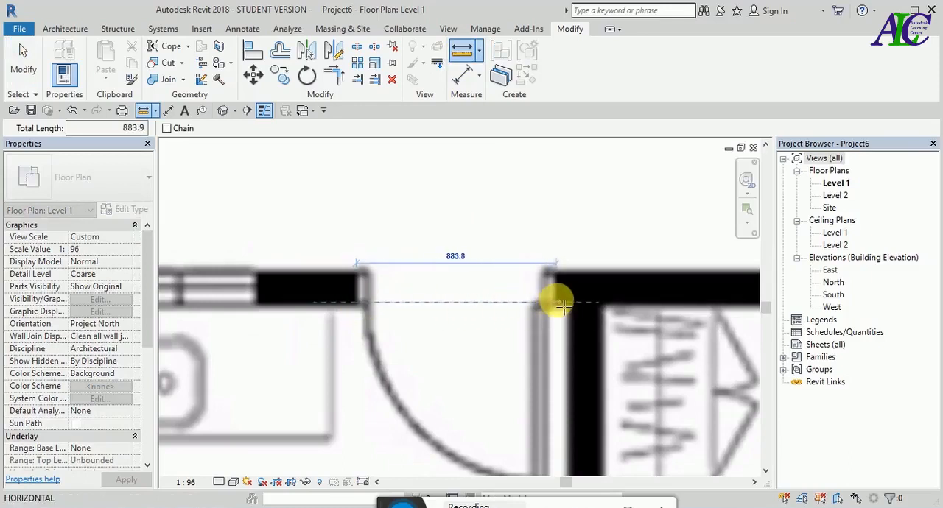
scroll(561, 306, up, 2)
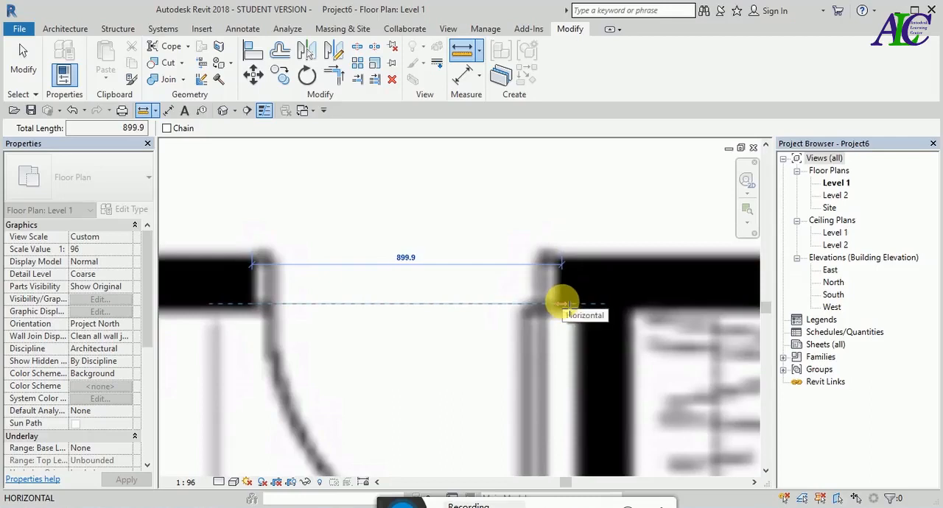
key(Escape)
key(Escape)
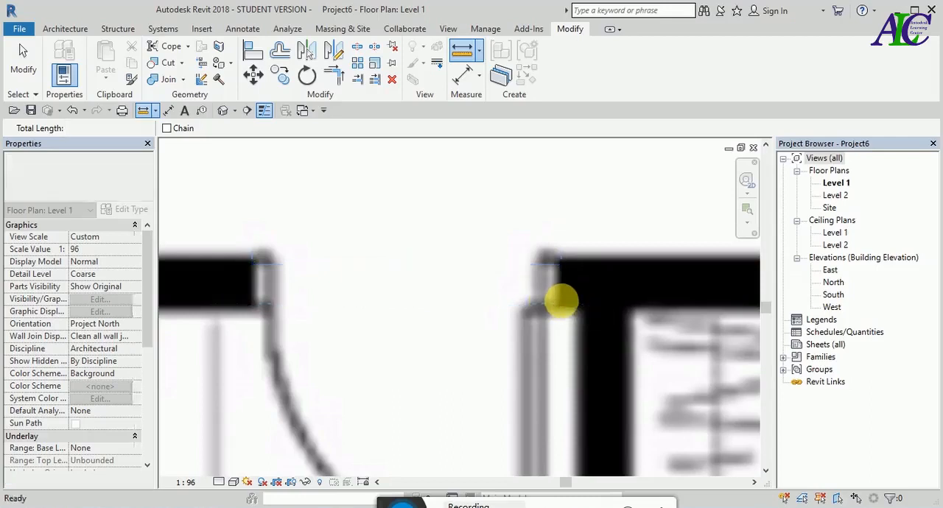
- Measure the exterior wall's thickness beside the kitchen window, near the outer corner of the ground-floor plan
scroll(467, 308, down, 5)
scroll(427, 275, down, 8)
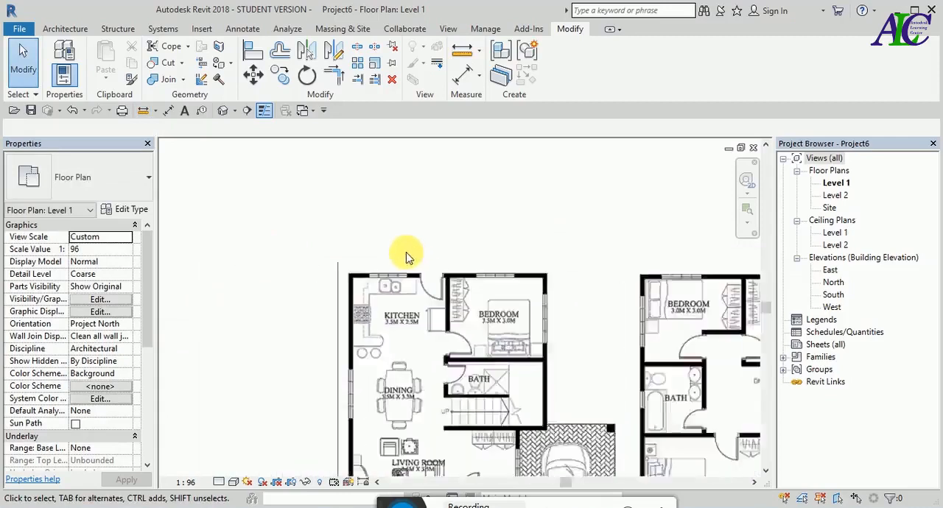
scroll(446, 280, up, 10)
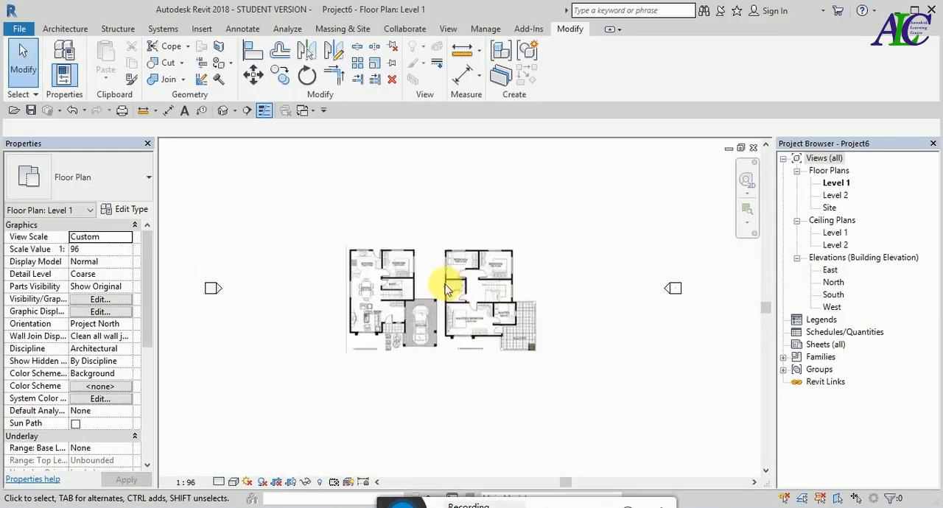
click(460, 50)
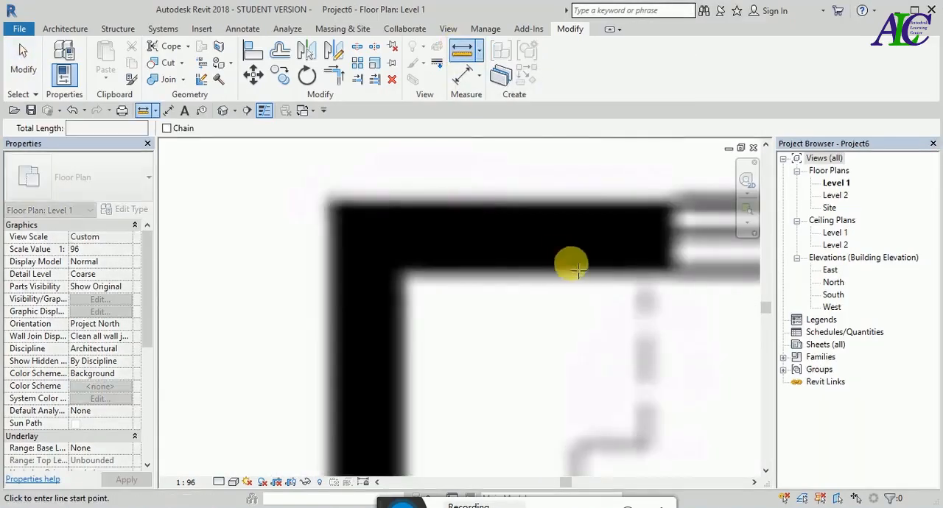
click(670, 266)
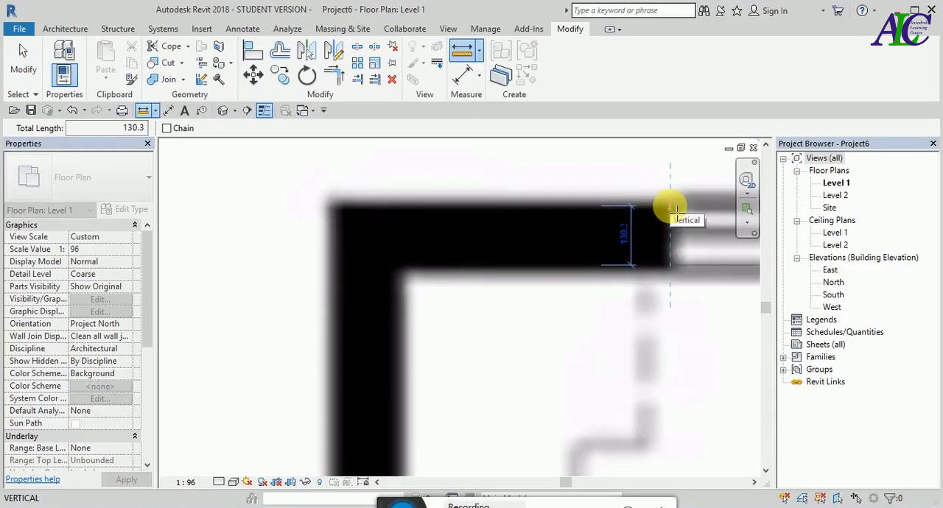
key(Escape)
key(Escape)
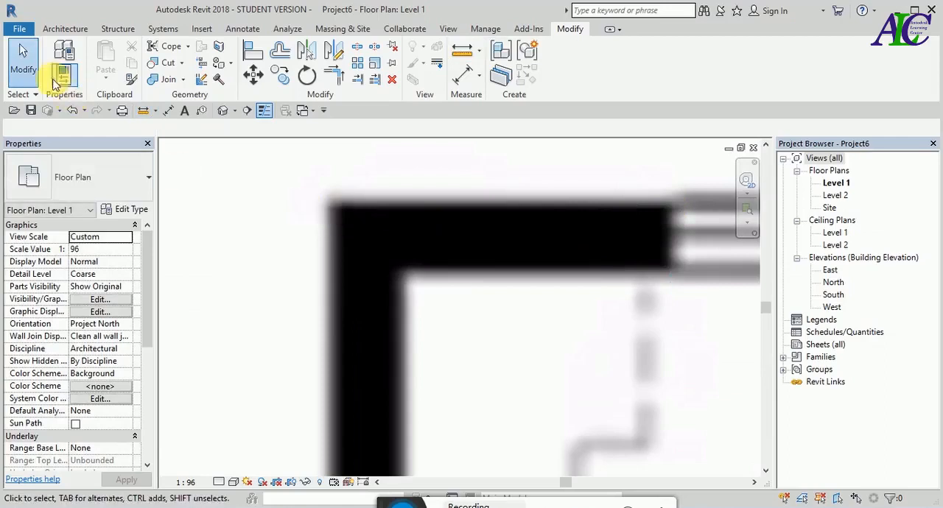
- Start an architectural wall of type Generic - 8" and duplicate that type under the name EXterior wall
click(77, 31)
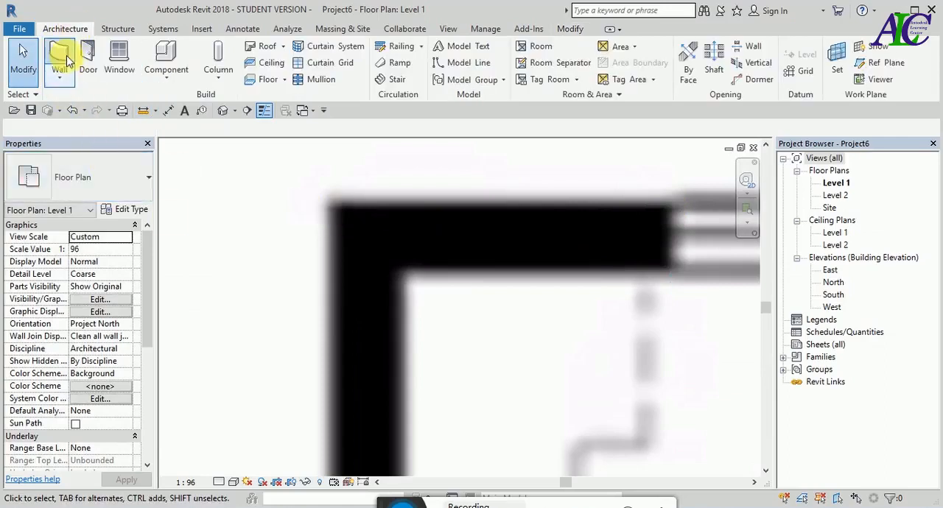
click(59, 55)
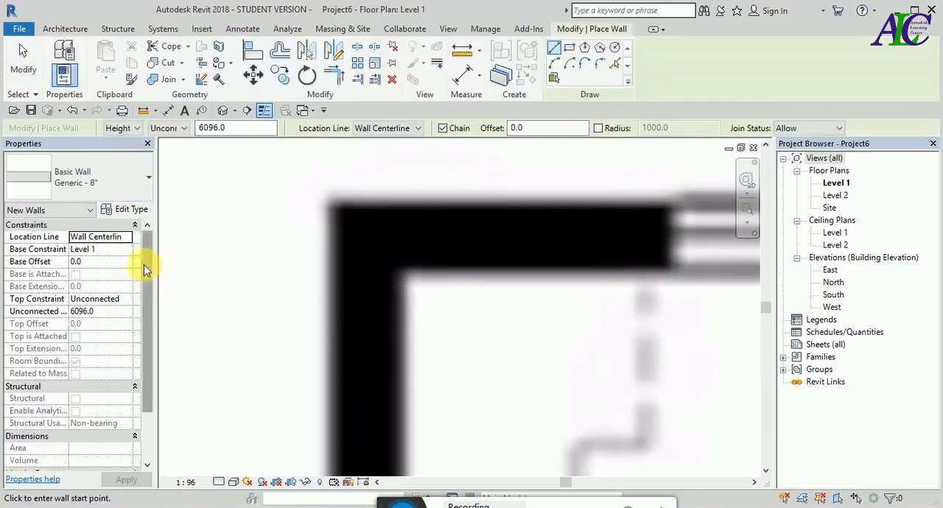
click(148, 183)
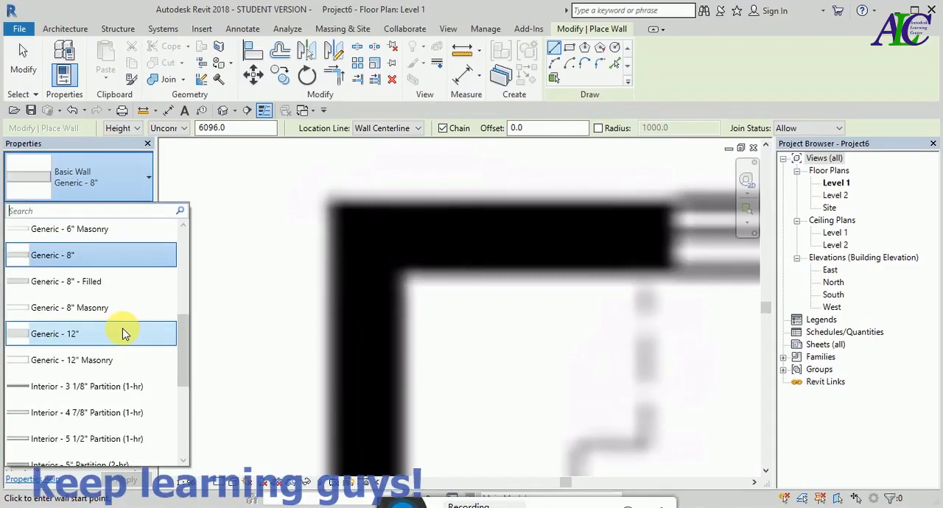
click(116, 257)
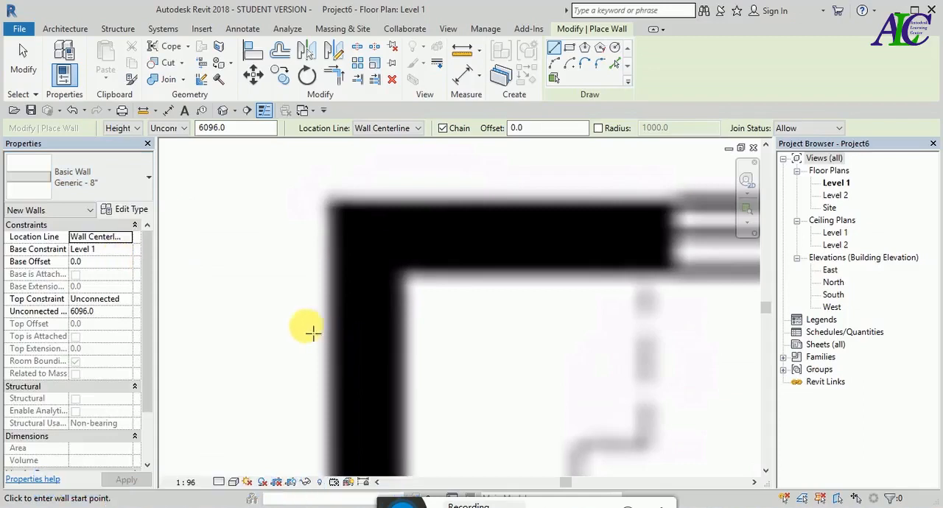
click(127, 209)
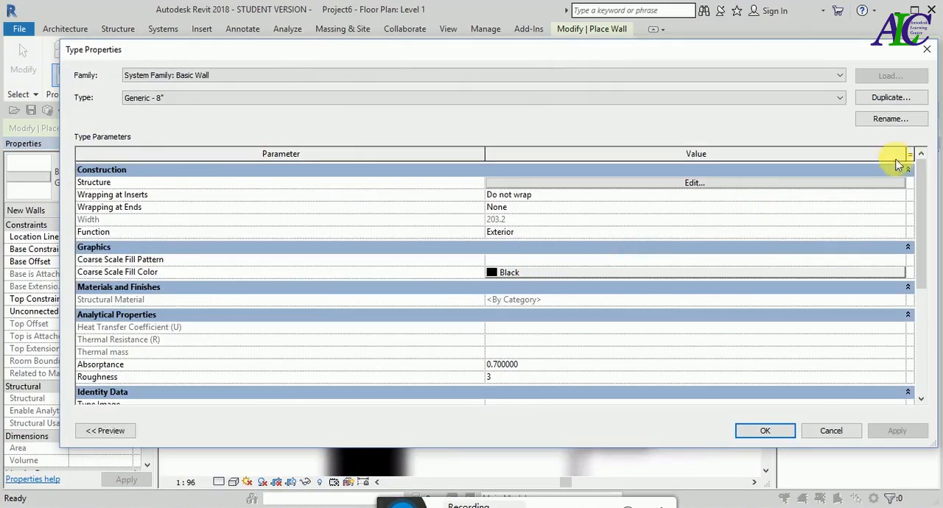
click(900, 99)
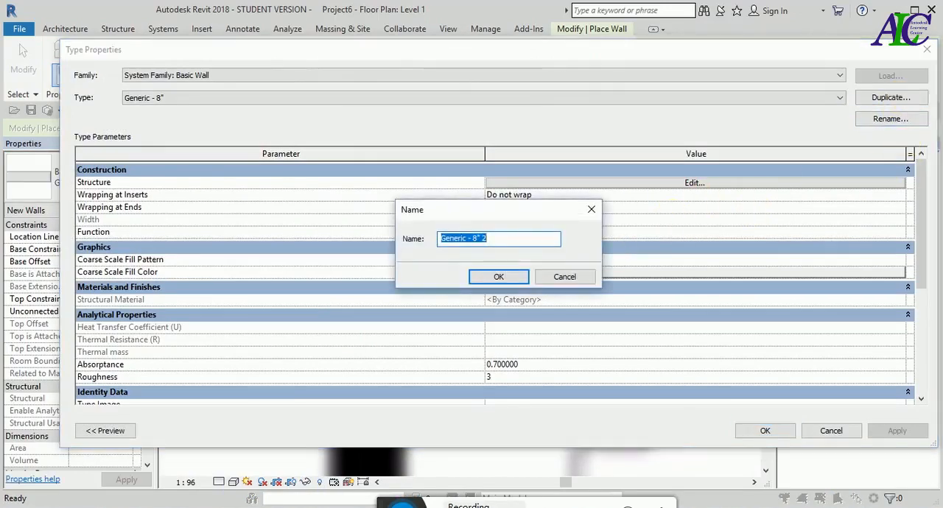
text(EXte)
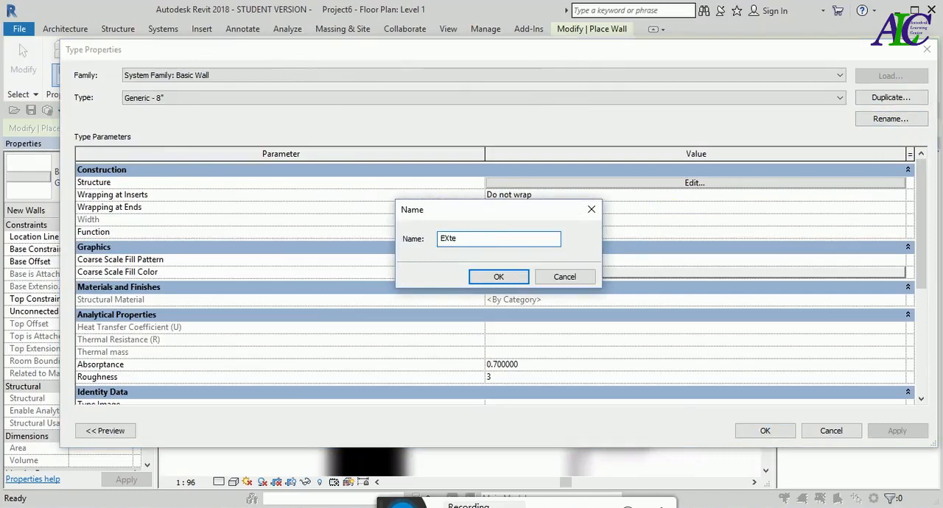
text(rio)
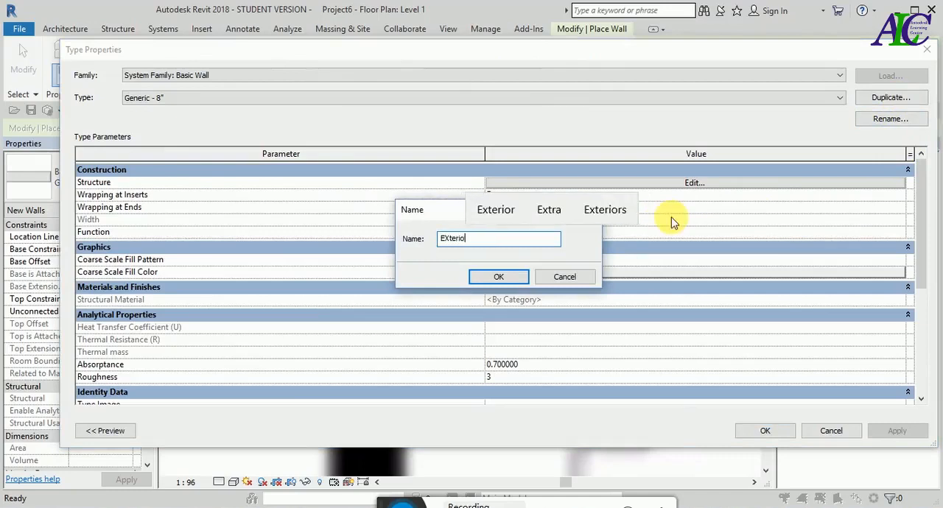
text(r wall)
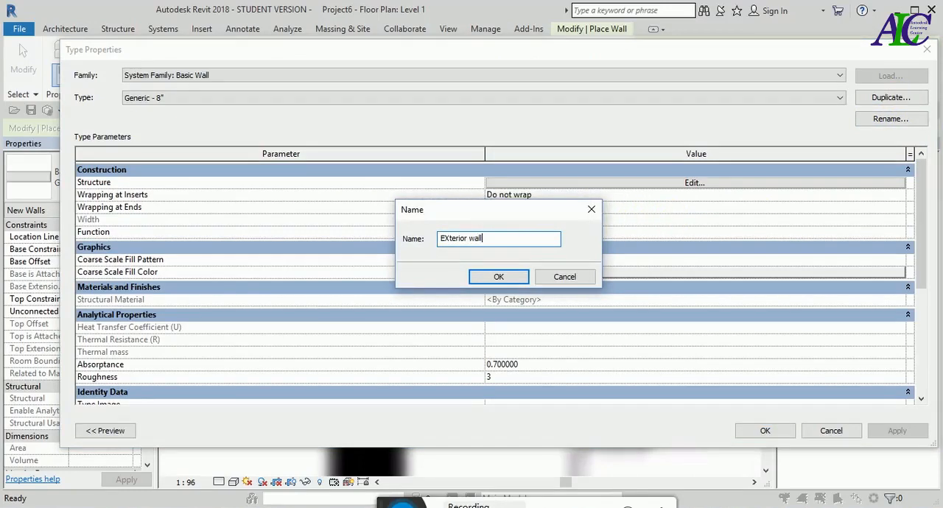
click(514, 277)
- Set the structure layer's thickness in the EXterior wall assembly to 130 mm
click(716, 184)
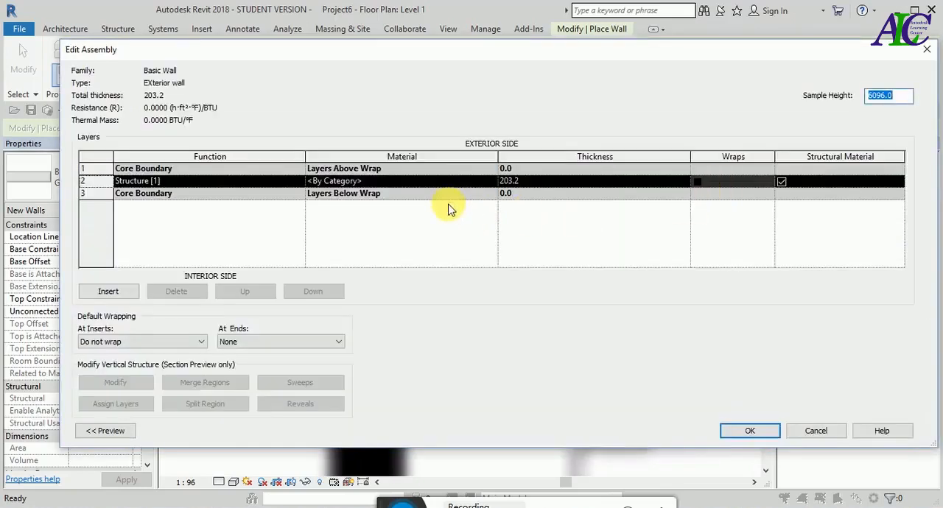
click(533, 184)
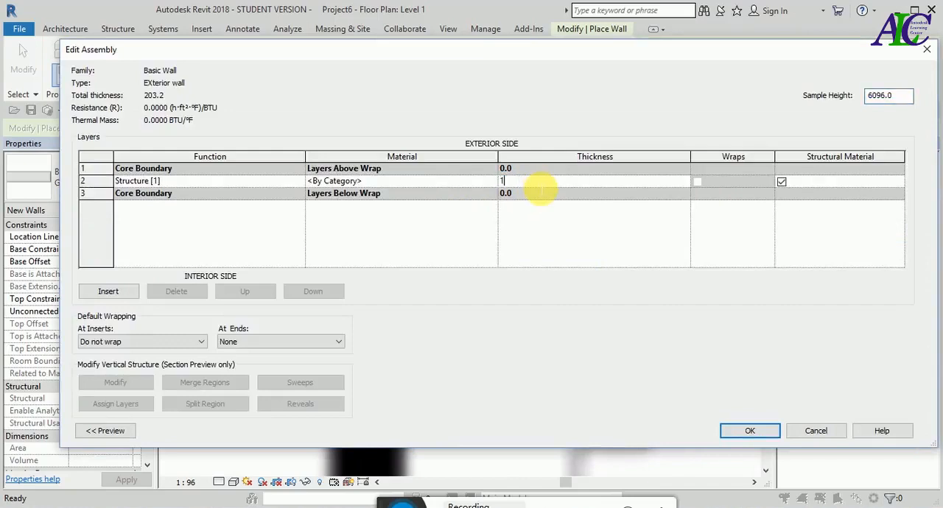
click(431, 184)
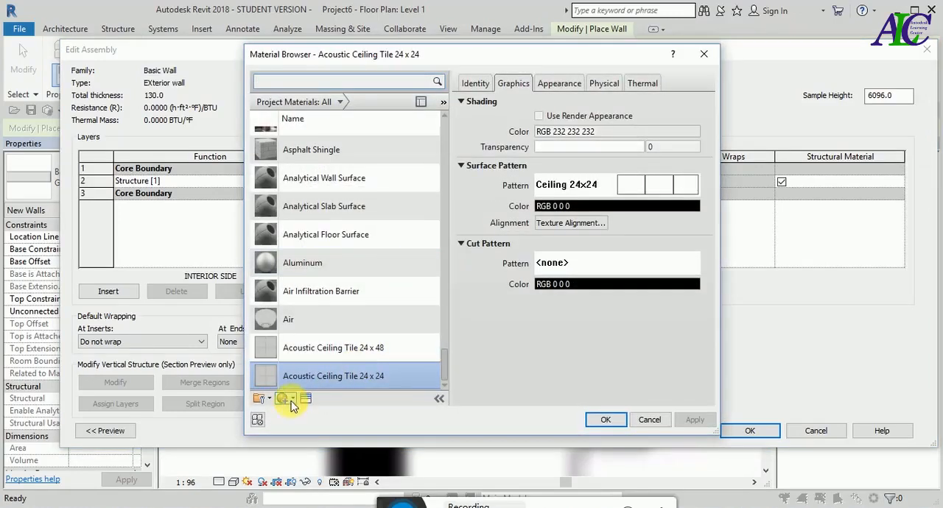
- Create a new material for the structure layer and rename it -Ex wall
click(292, 399)
click(295, 411)
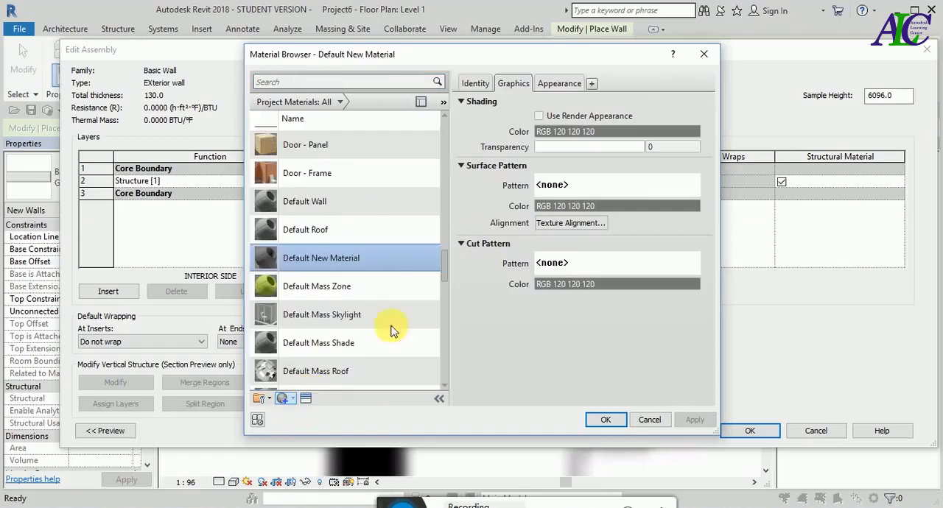
right_click(350, 256)
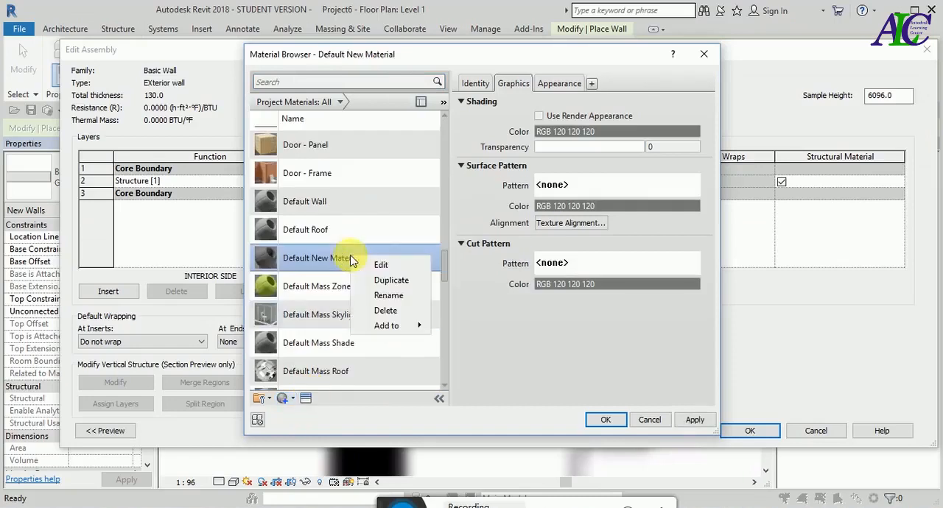
click(389, 295)
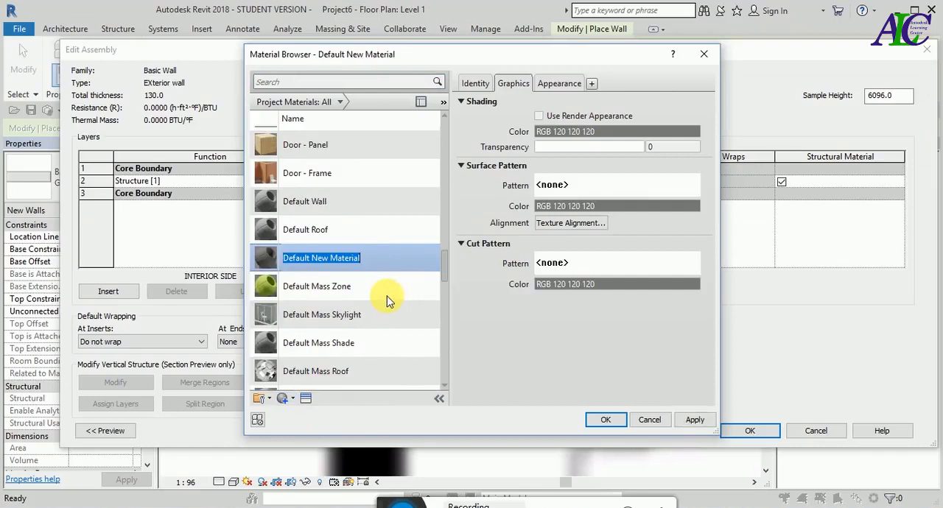
text(Ex w)
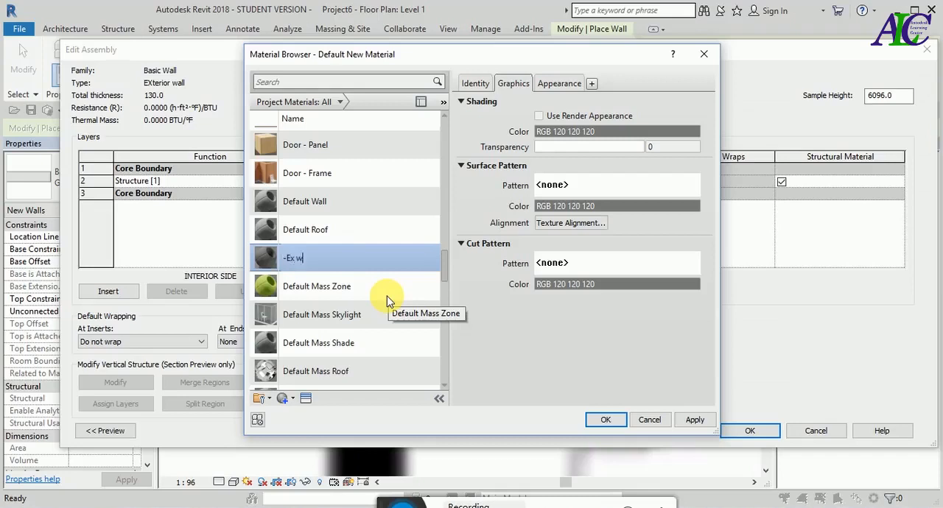
key(Return)
- Enable Use Render Appearance for the -Ex wall material and replace its appearance asset with Exterior - Beige from the Stucco library
click(539, 116)
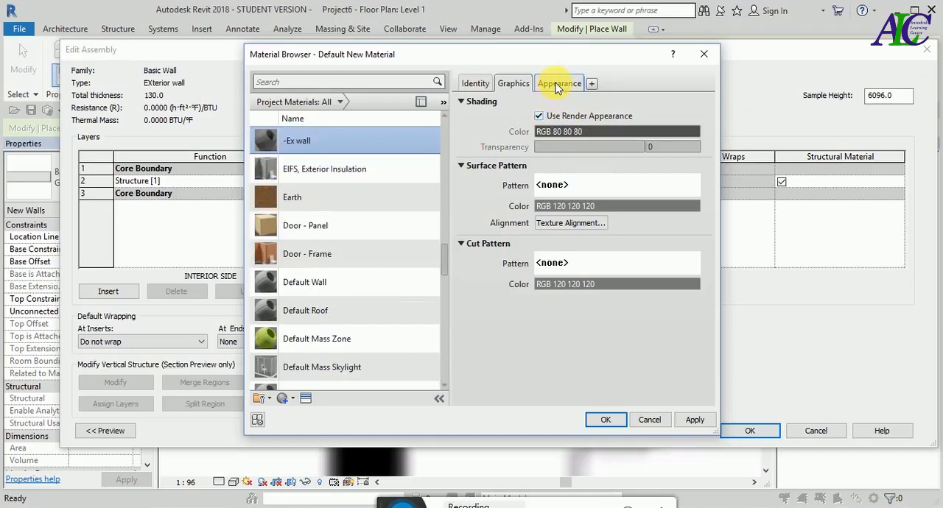
click(557, 85)
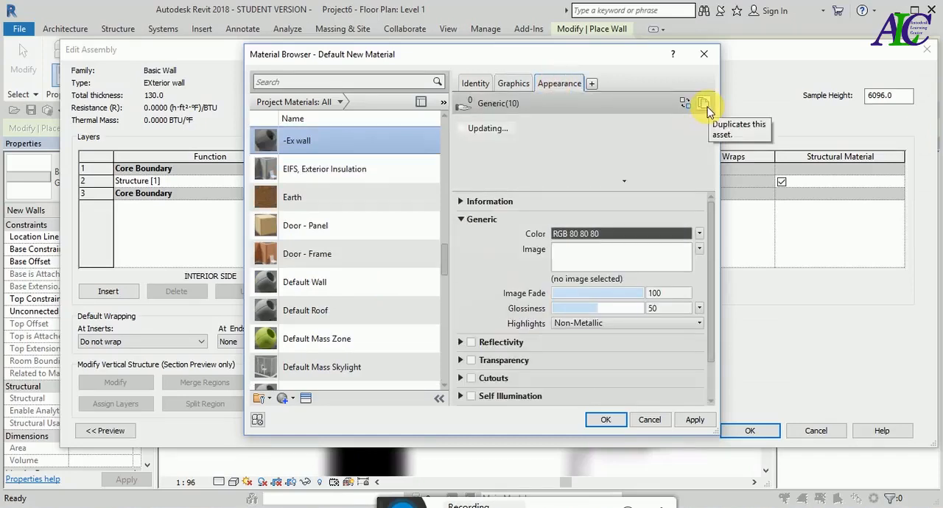
click(685, 105)
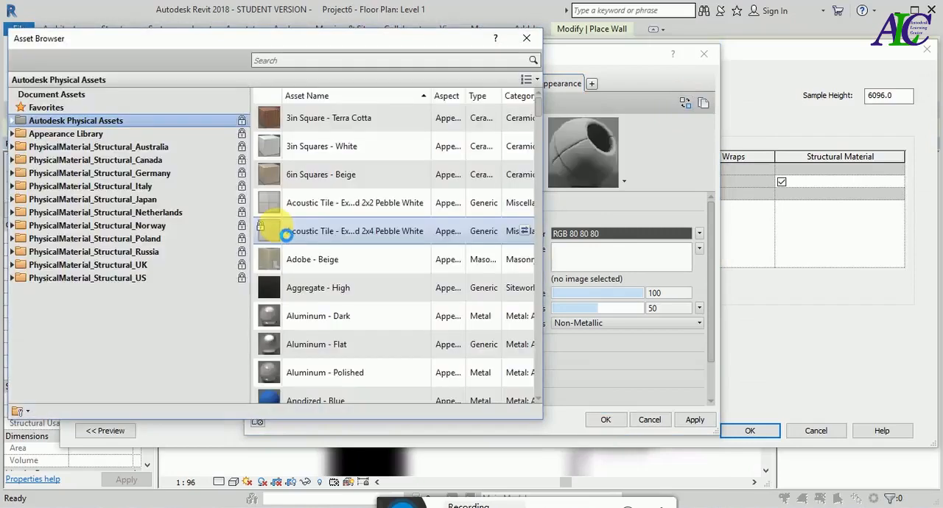
click(13, 134)
scroll(137, 247, down, 2)
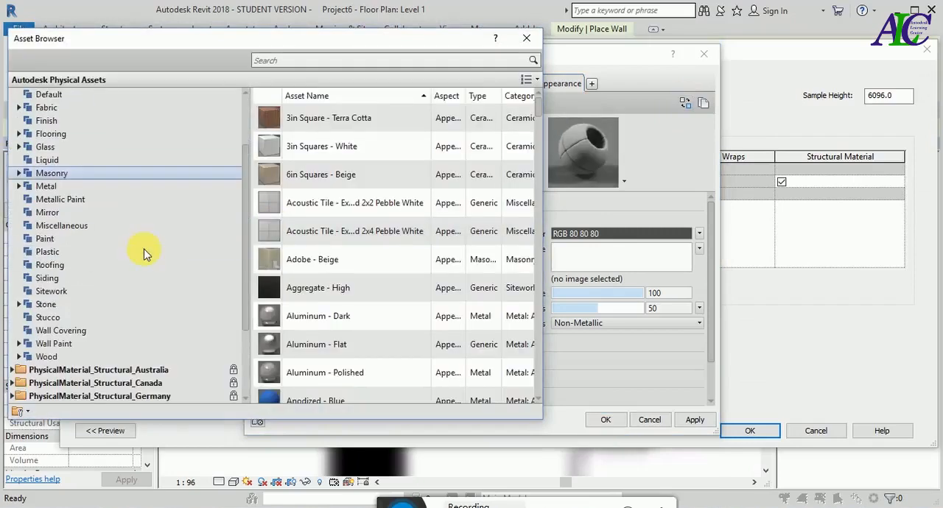
click(49, 318)
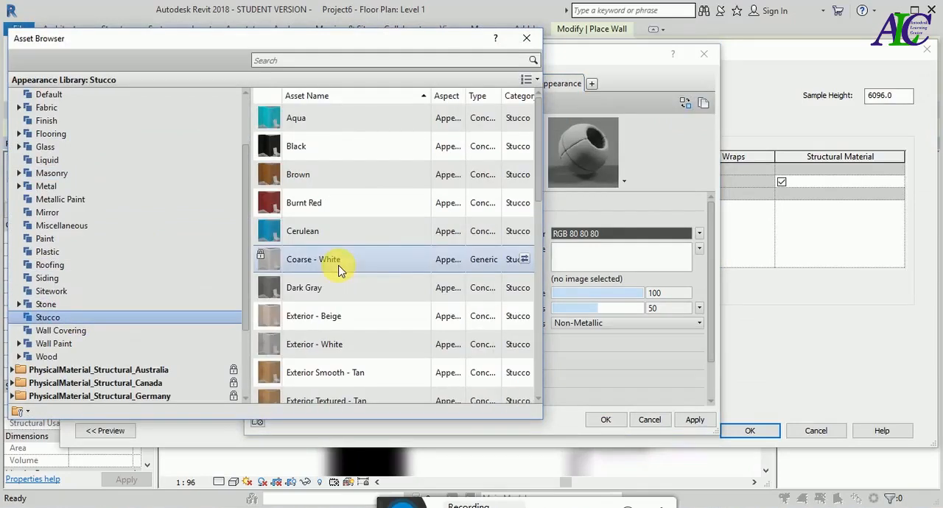
scroll(395, 268, down, 1)
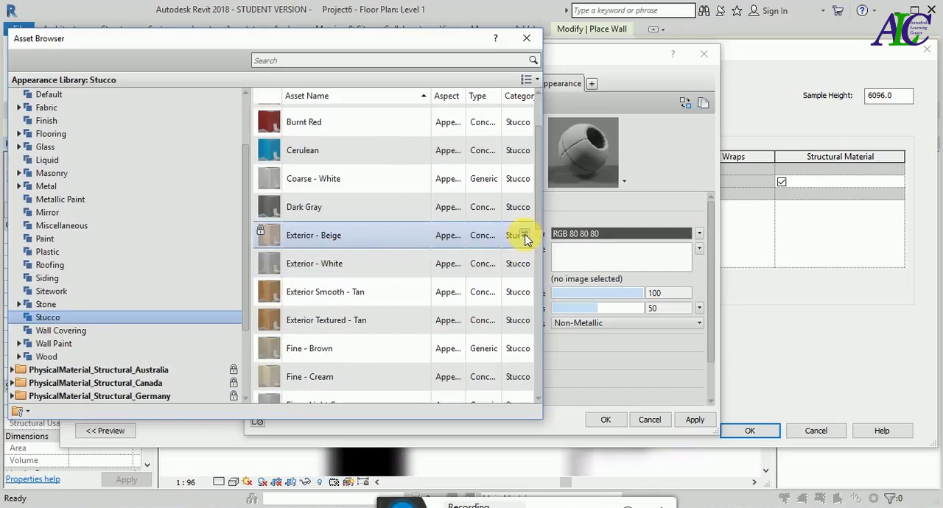
click(525, 236)
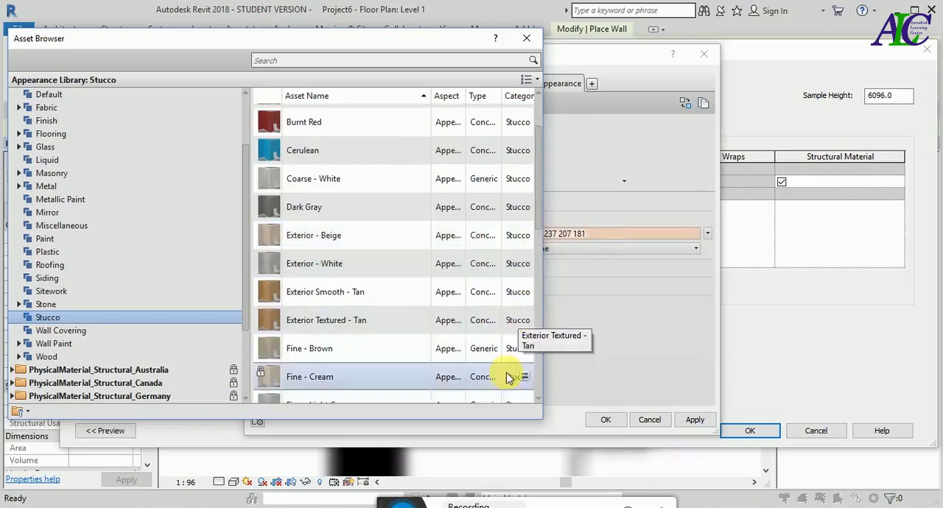
scroll(530, 221, up, 1)
click(526, 38)
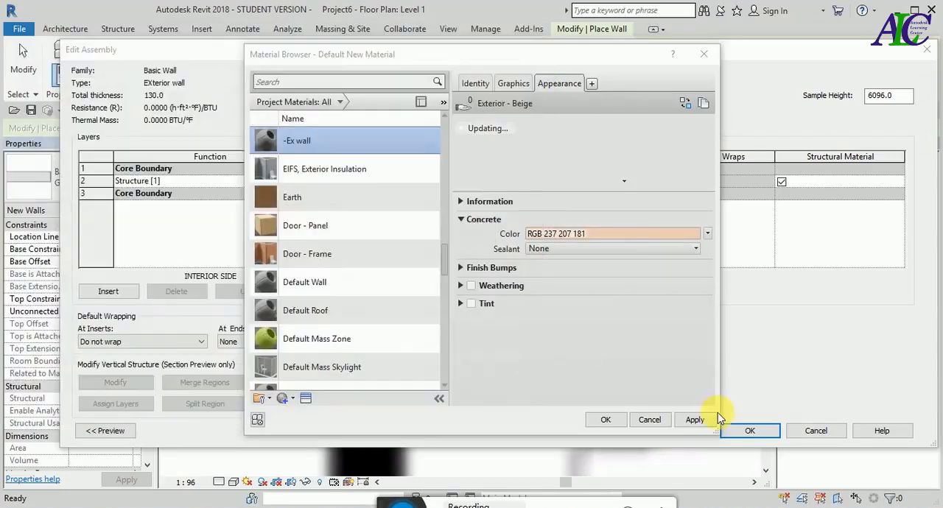
- Assign the -Ex wall material to the structure layer and confirm the EXterior wall type's assembly and properties
click(605, 420)
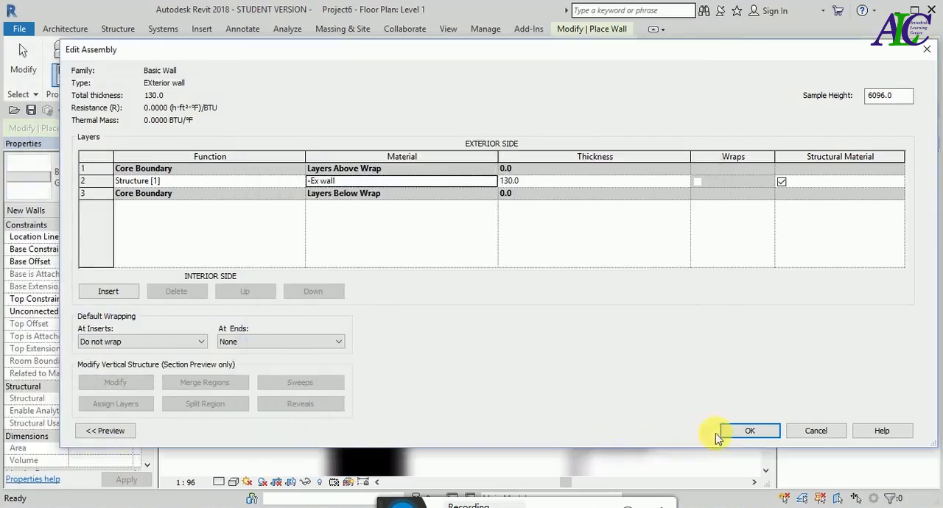
click(751, 432)
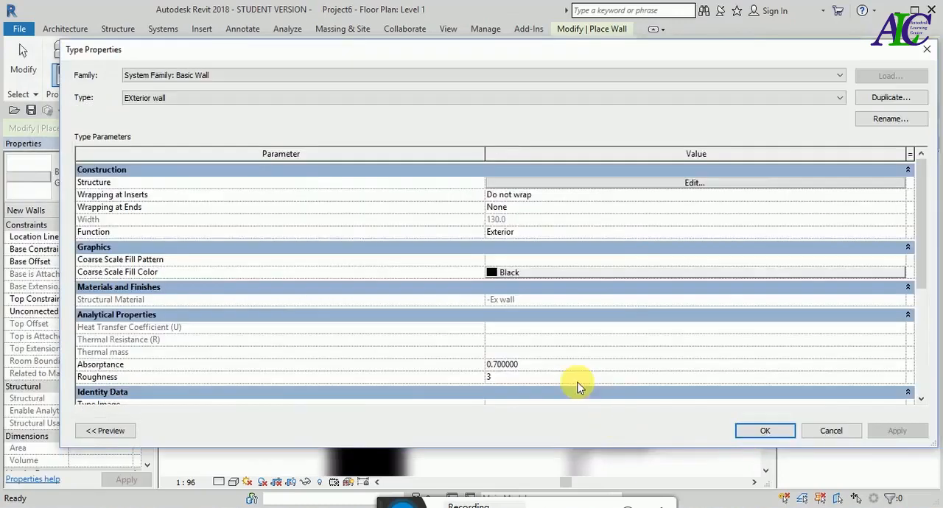
click(766, 431)
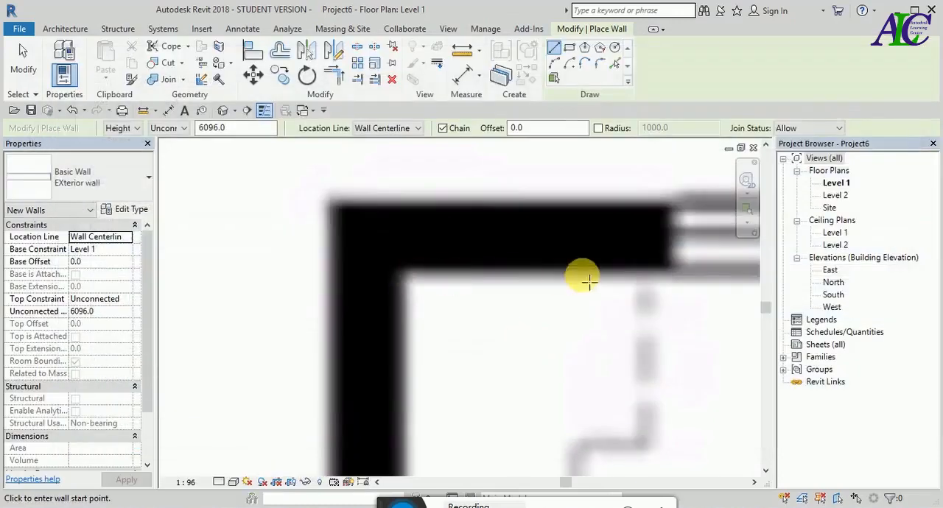
- Draw the kitchen's upper exterior wall over the plan image, about 2460 mm from the door opening to the upper-left house corner
scroll(280, 191, down, 2)
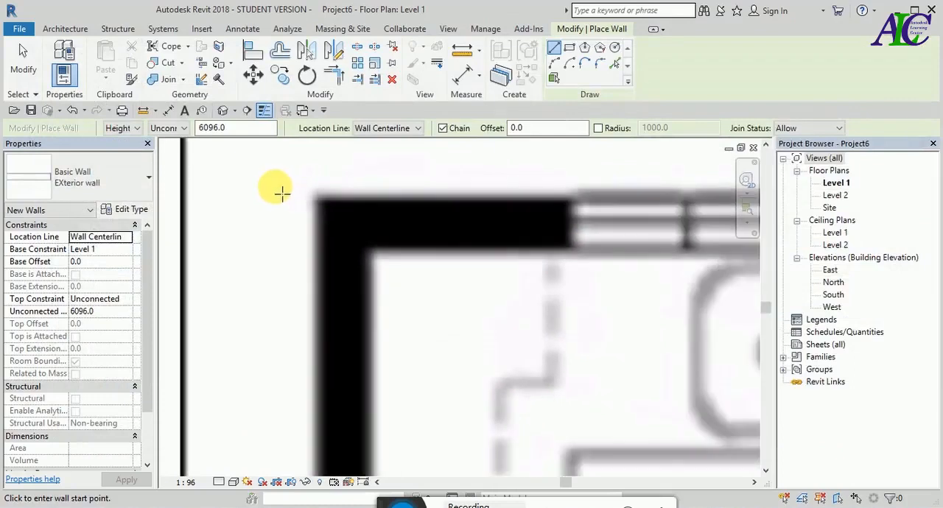
scroll(295, 193, down, 2)
scroll(453, 206, down, 2)
scroll(359, 208, down, 2)
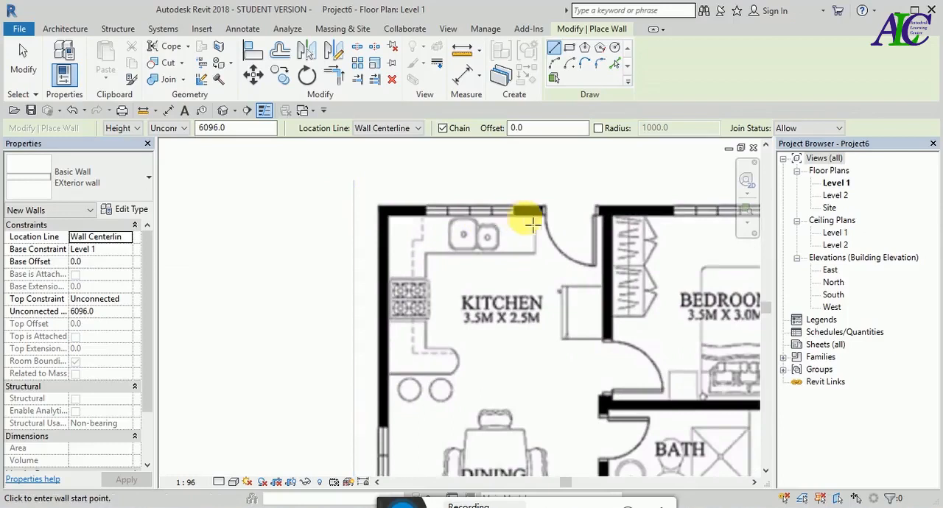
scroll(545, 211, up, 5)
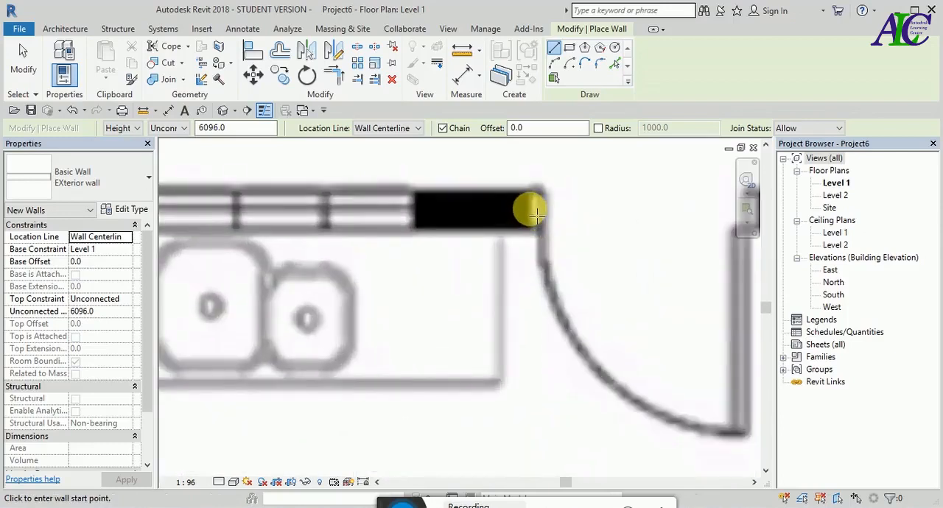
click(536, 215)
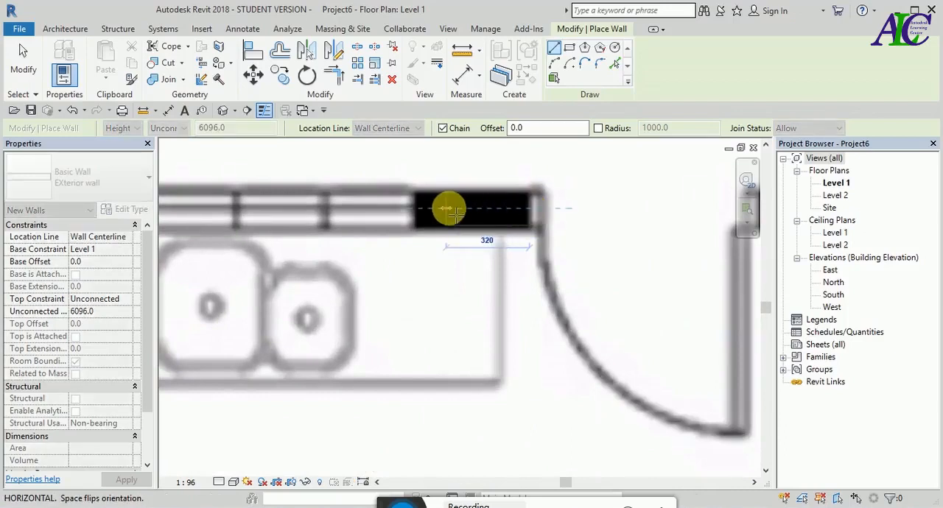
scroll(450, 212, down, 2)
scroll(451, 211, down, 2)
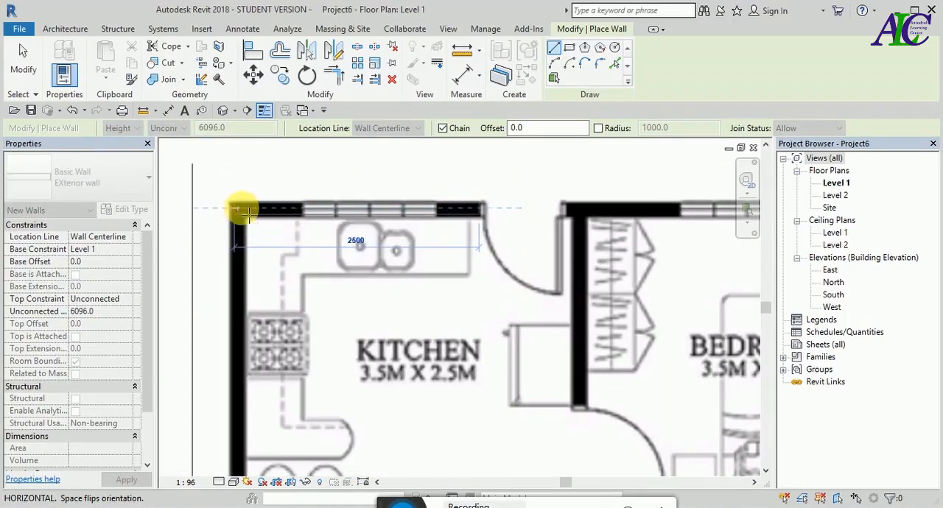
scroll(239, 214, up, 3)
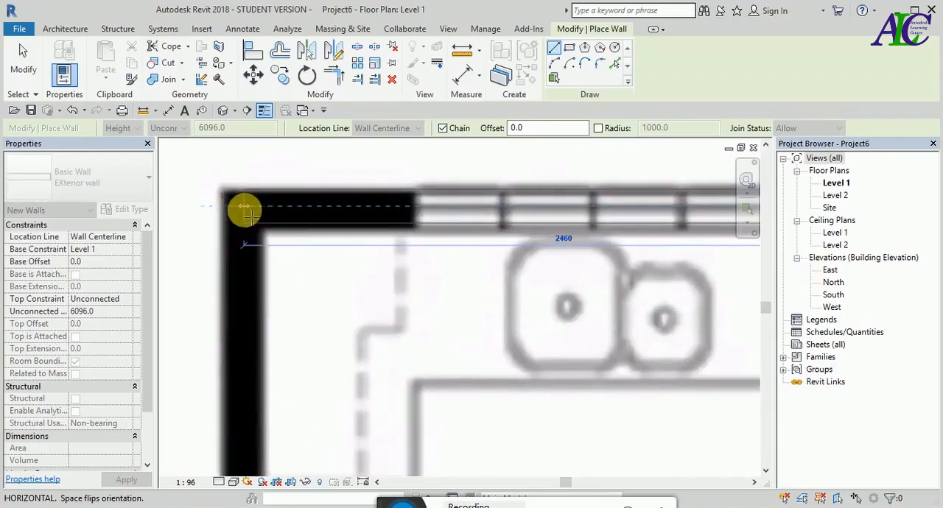
click(245, 212)
- Continue the exterior wall straight down the house's left side from the kitchen corner to the living room's lower-left corner
scroll(273, 310, down, 2)
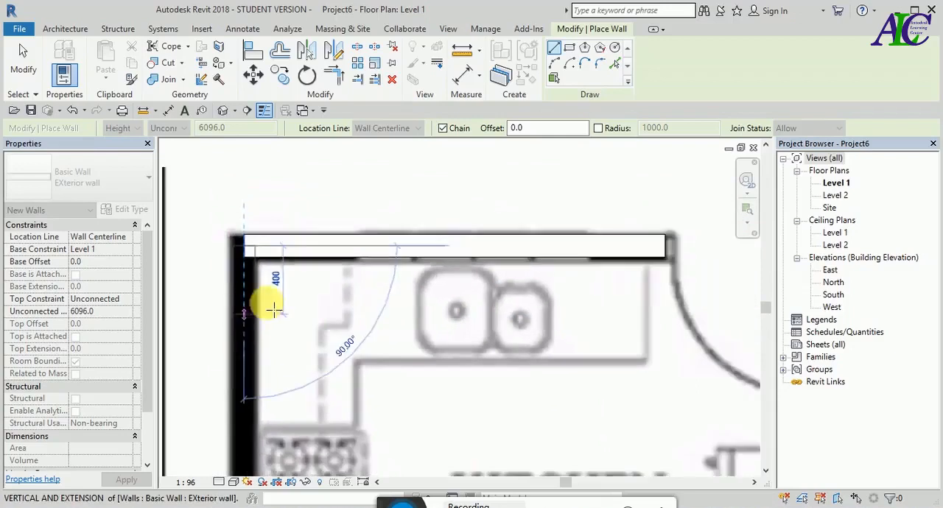
scroll(273, 309, down, 5)
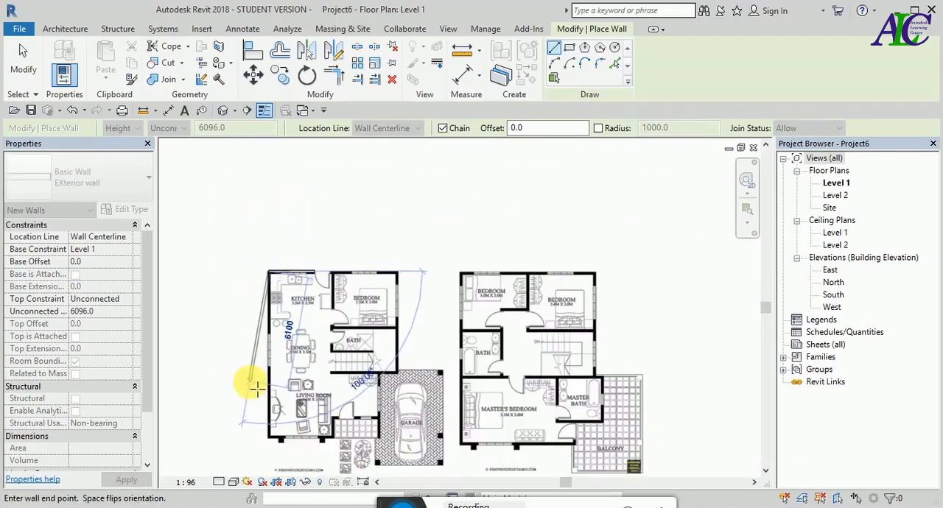
scroll(274, 453, up, 8)
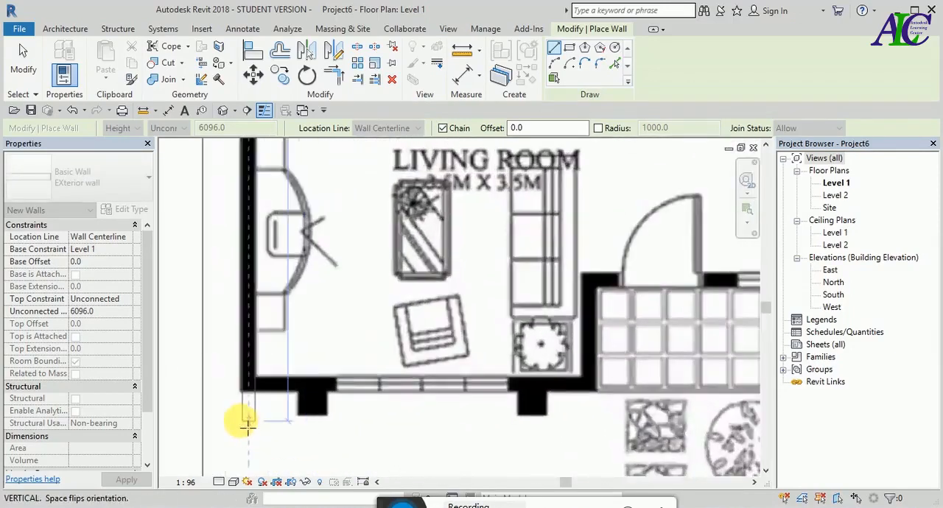
scroll(248, 419, up, 3)
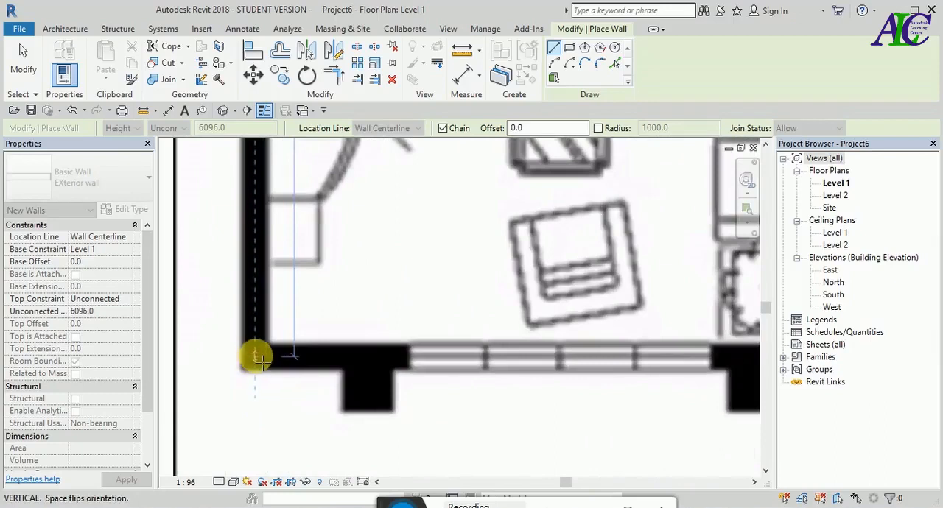
scroll(259, 358, up, 2)
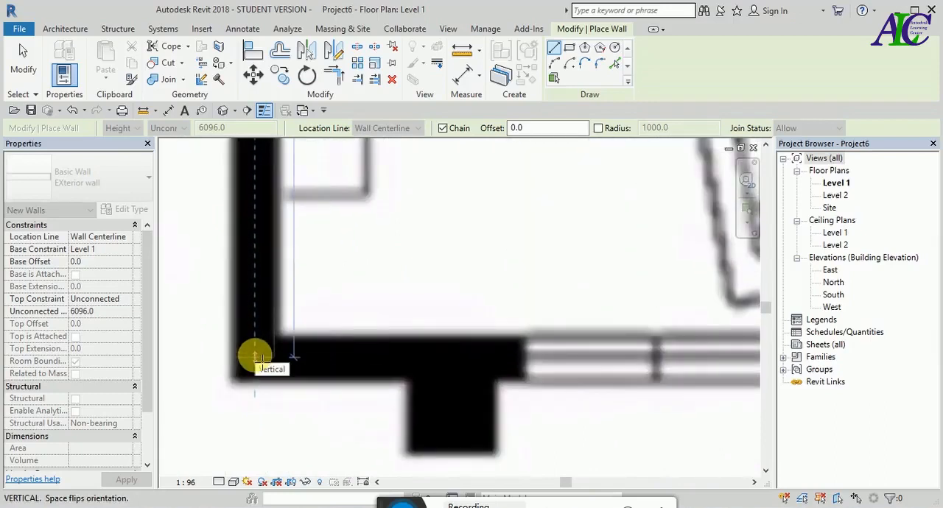
click(254, 359)
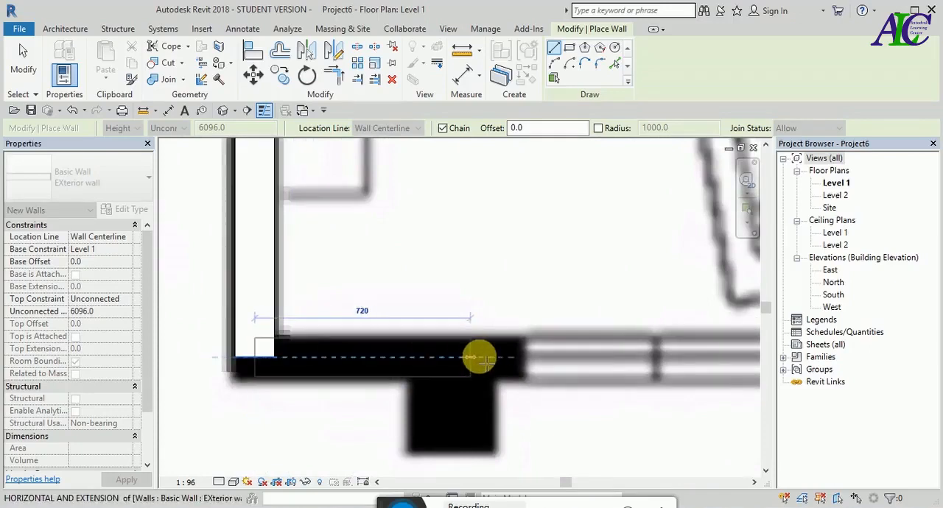
- Continue the exterior wall horizontally along the living room's front to its lower-right corner beside the tiled porch
scroll(480, 359, down, 5)
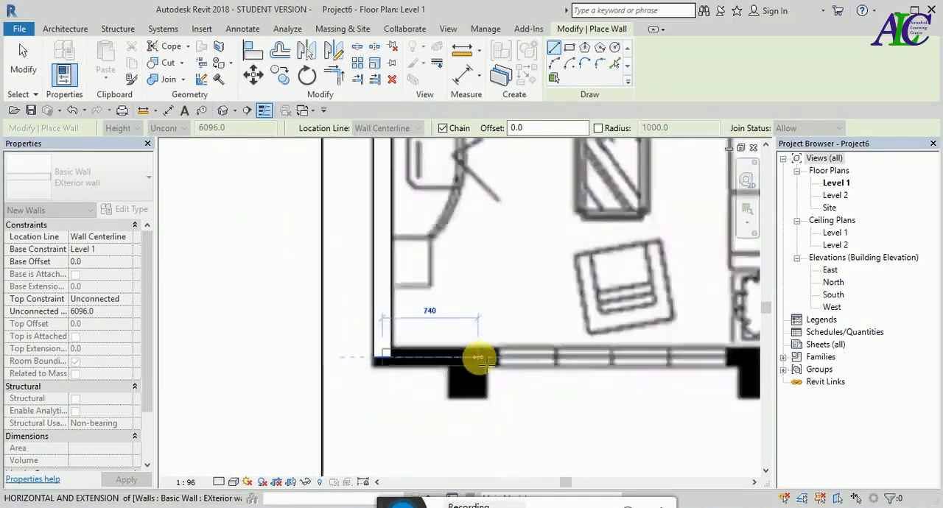
scroll(701, 362, up, 3)
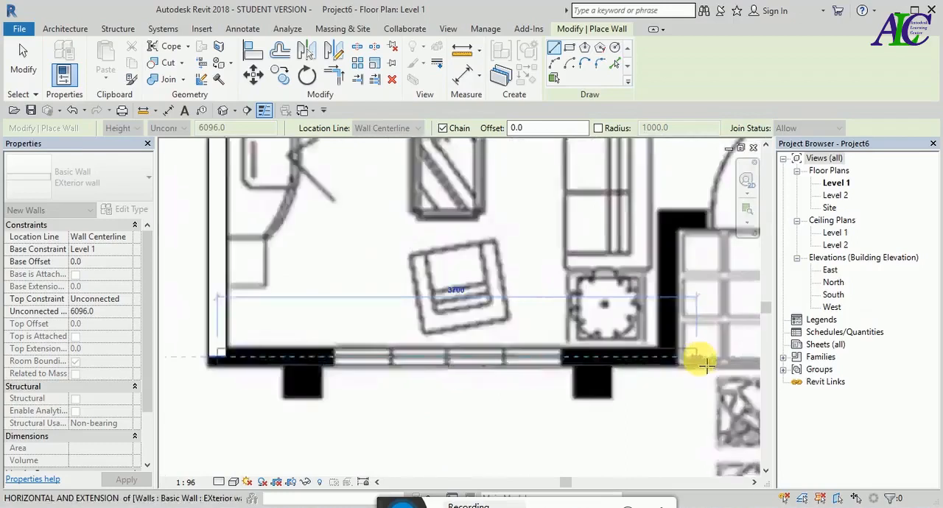
scroll(682, 364, up, 3)
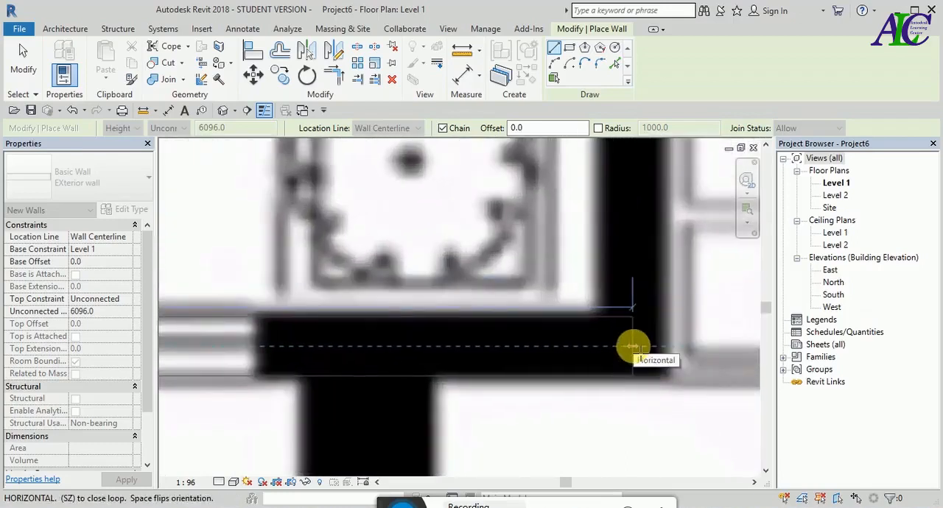
click(634, 345)
- Continue the exterior wall about 1060 mm upward between the living room and the porch to the entrance wall corner
scroll(638, 326, down, 3)
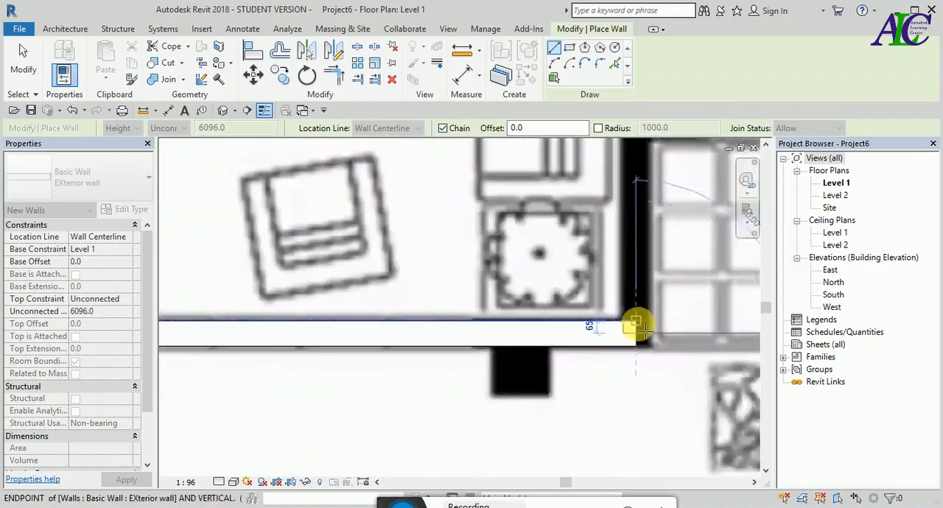
scroll(634, 323, down, 3)
scroll(635, 253, up, 3)
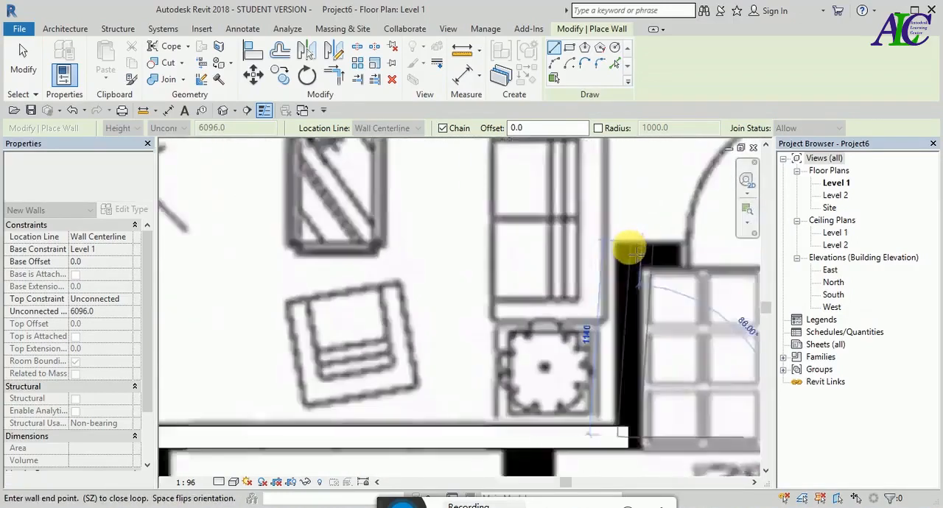
scroll(635, 253, up, 3)
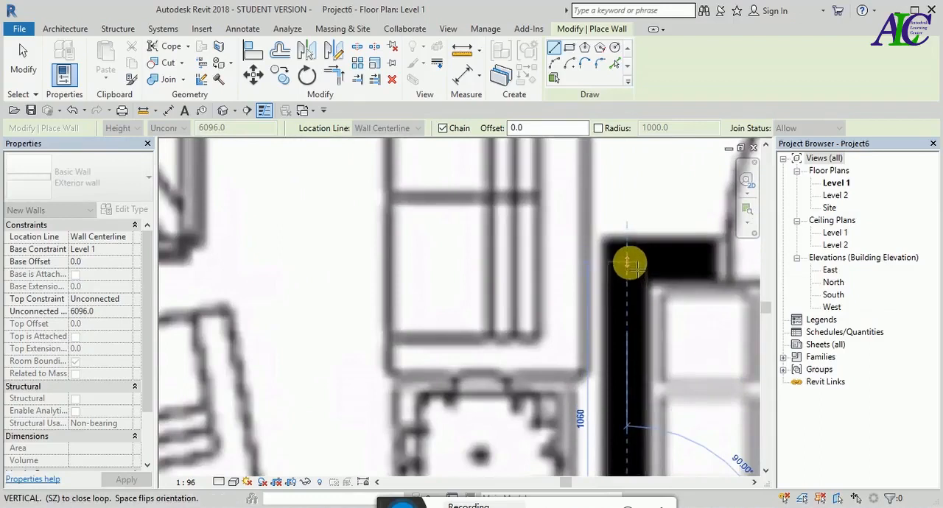
click(627, 263)
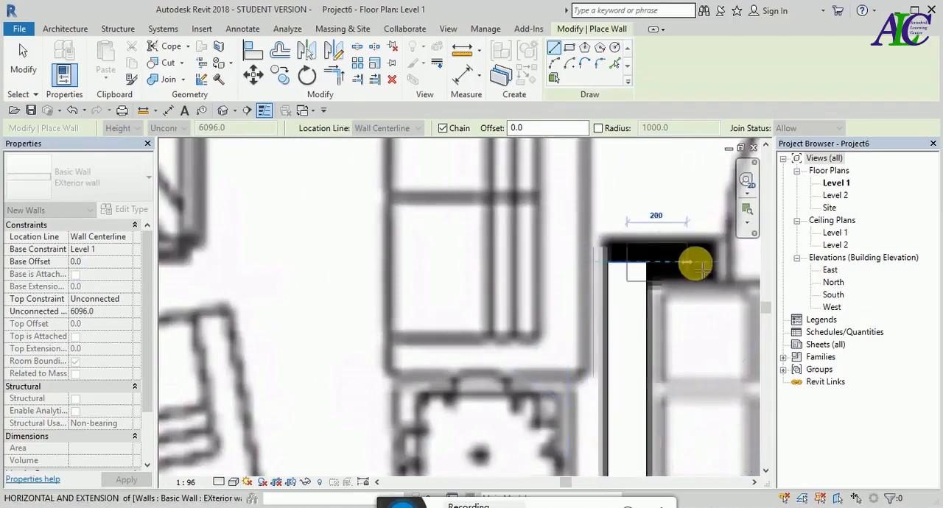
- Continue the exterior wall about 2460 mm horizontally across the entrance door and window to the garage-side wall
scroll(387, 312, down, 5)
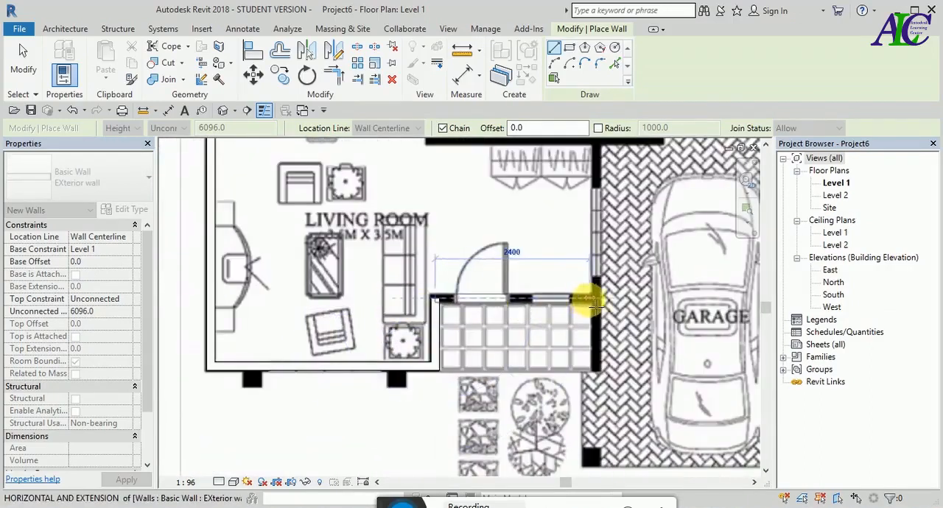
scroll(582, 295, up, 3)
scroll(610, 291, up, 2)
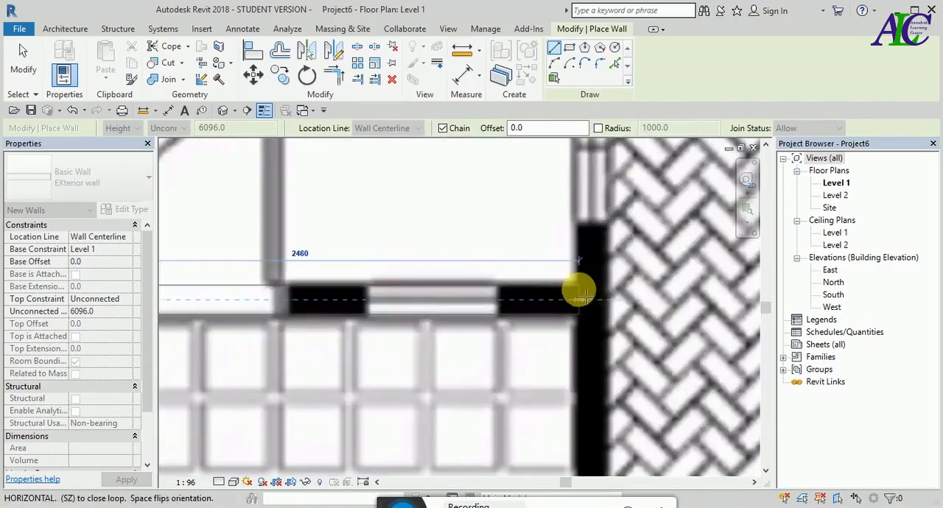
click(580, 298)
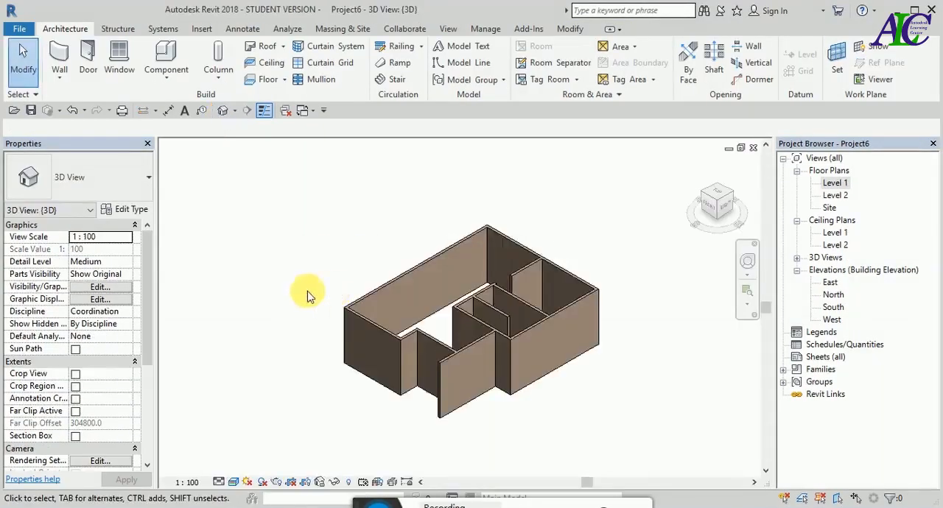
- Open the South elevation and set the elevation of Level 2 to 4000 mm
shift+middle_drag(295, 290, 359, 319)
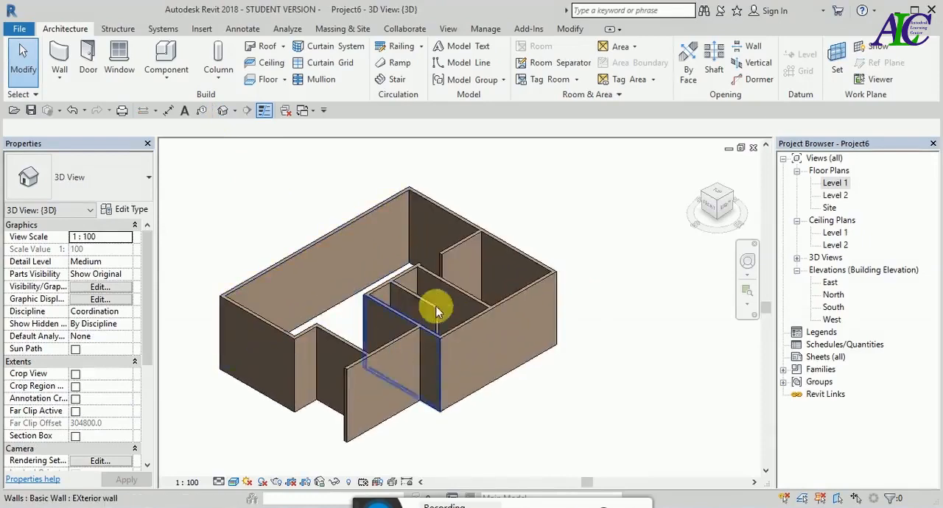
double_click(834, 308)
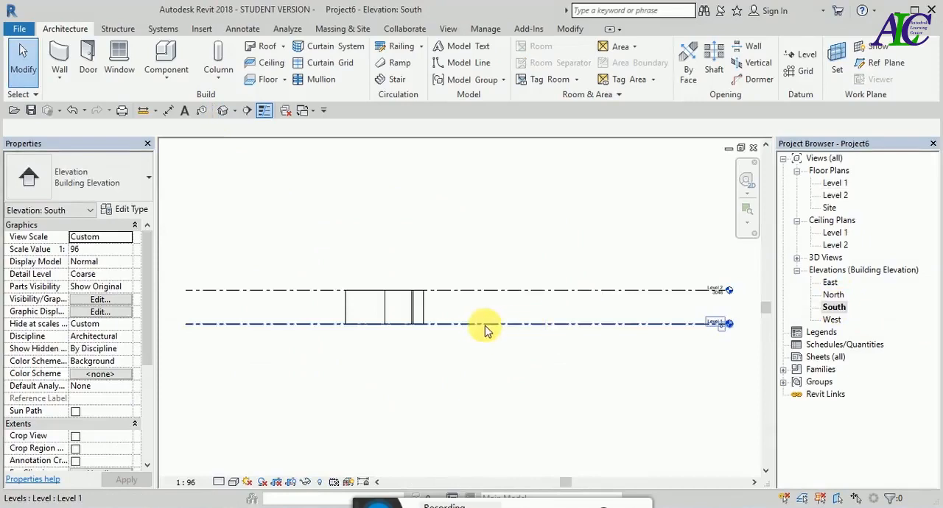
scroll(673, 317, up, 5)
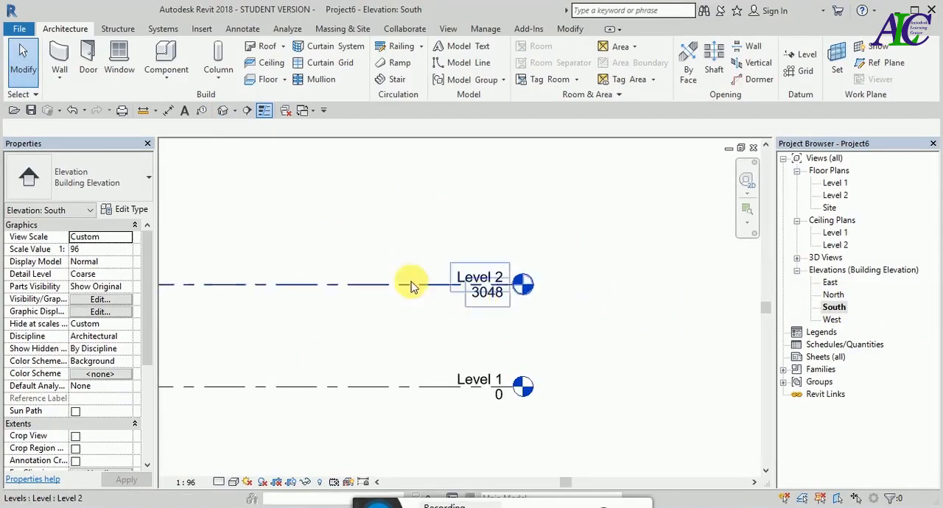
click(496, 298)
click(487, 294)
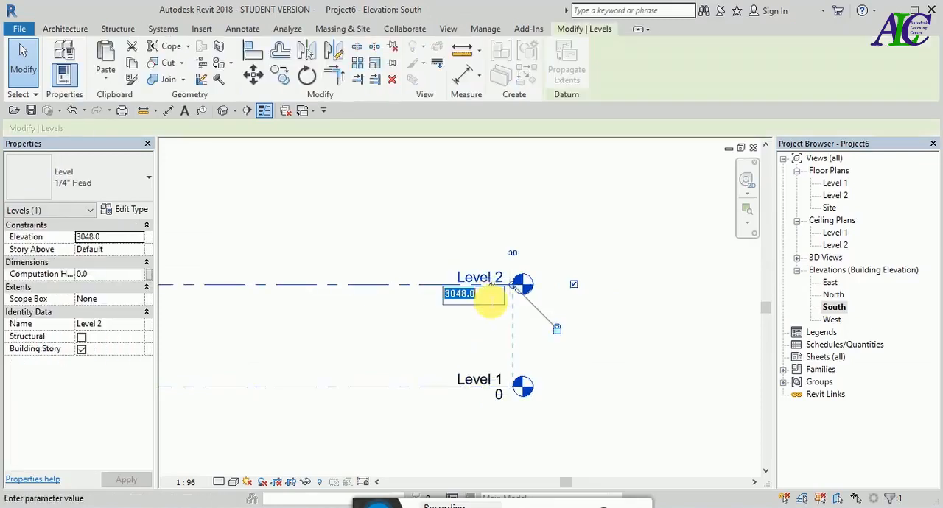
text(4)
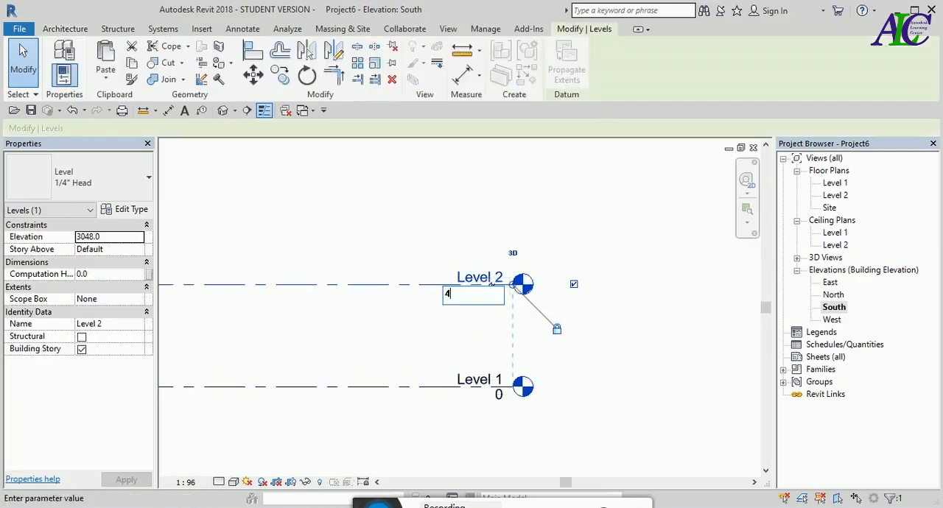
text(000)
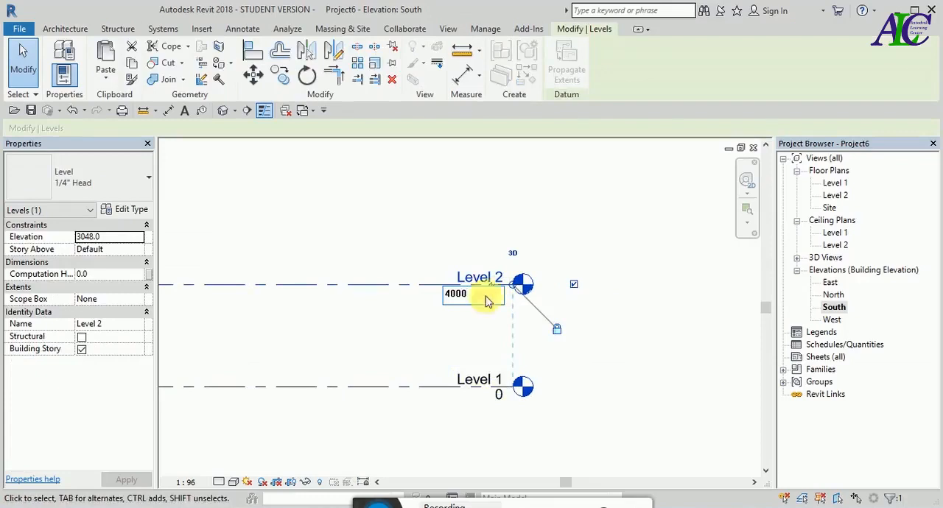
key(Return)
scroll(638, 337, down, 5)
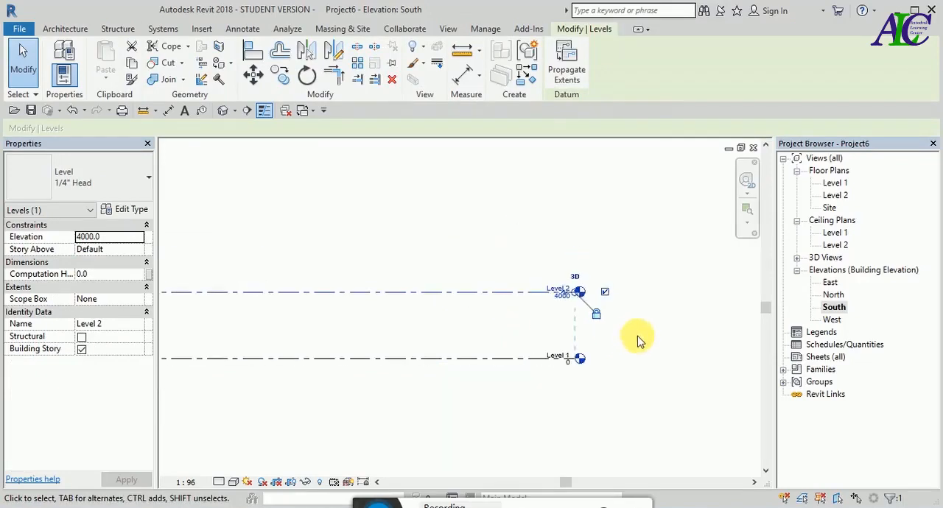
click(538, 398)
- Draw a new level above Level 2 at an elevation of about 10000 mm, aligned with the existing level ends
scroll(549, 287, up, 1)
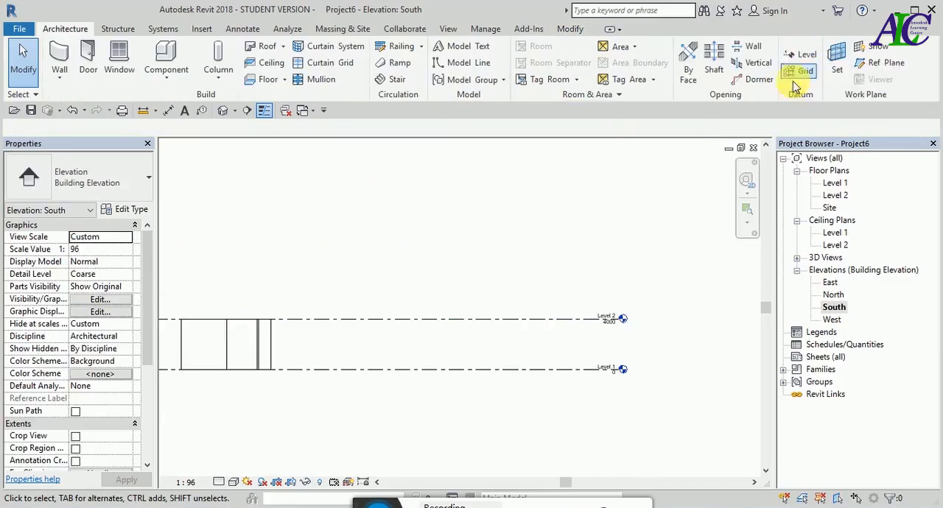
click(805, 58)
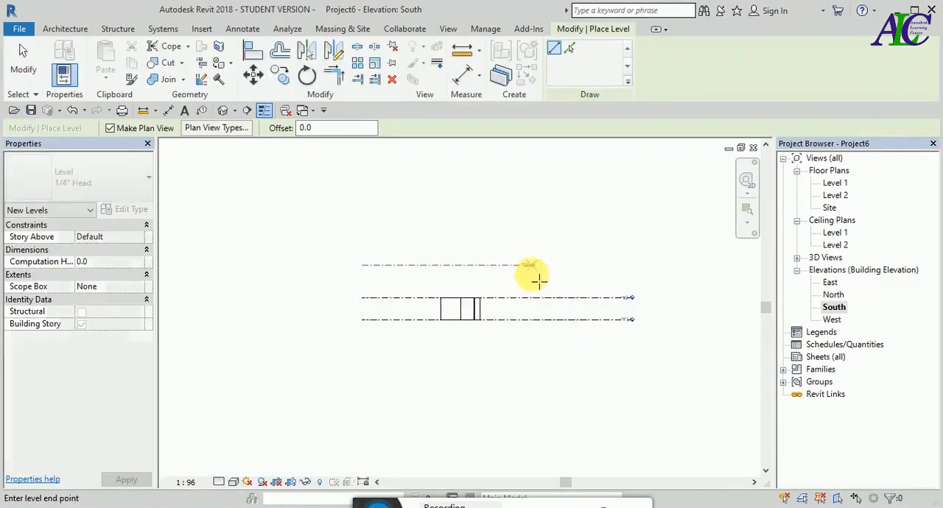
click(637, 279)
scroll(647, 273, up, 5)
scroll(647, 272, up, 2)
key(Escape)
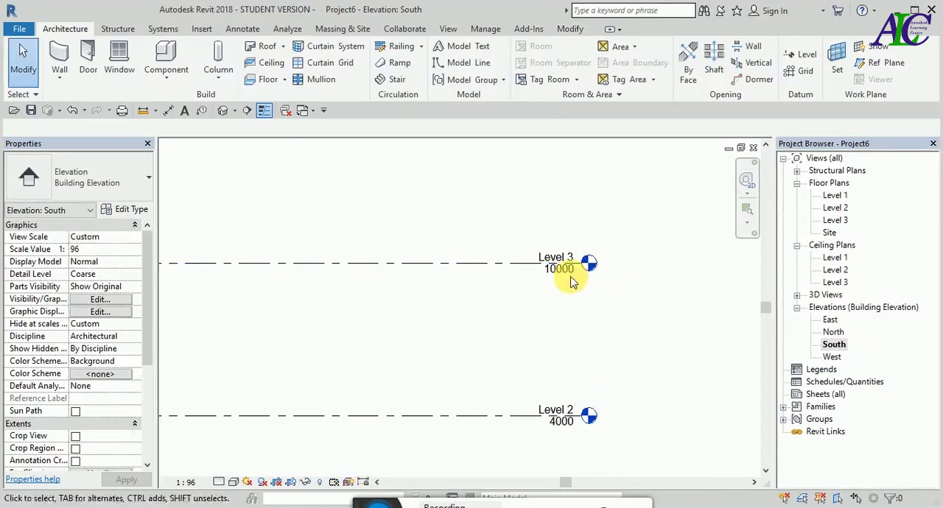
click(565, 277)
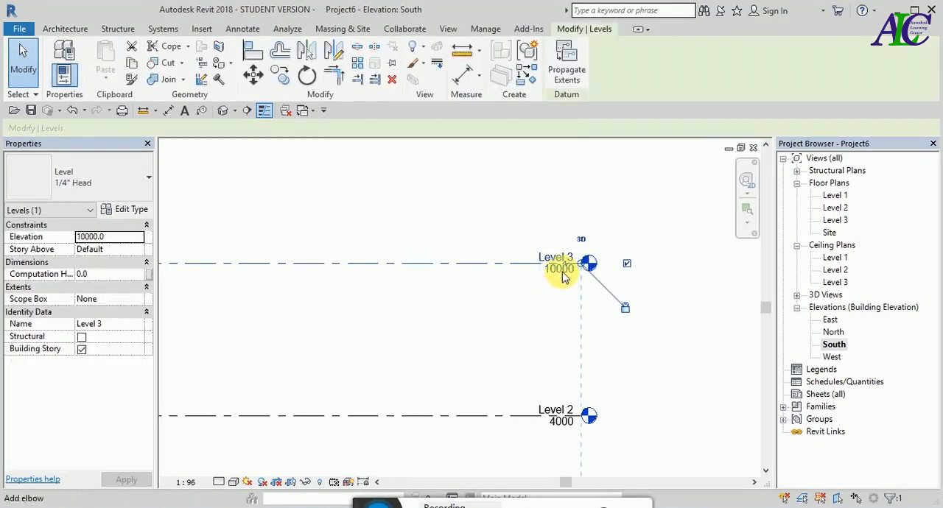
click(564, 275)
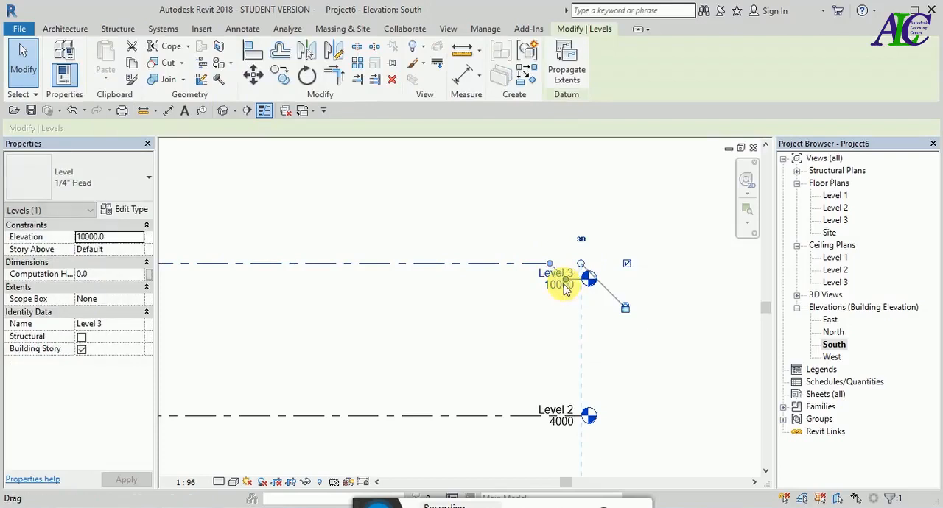
key(ctrl+z)
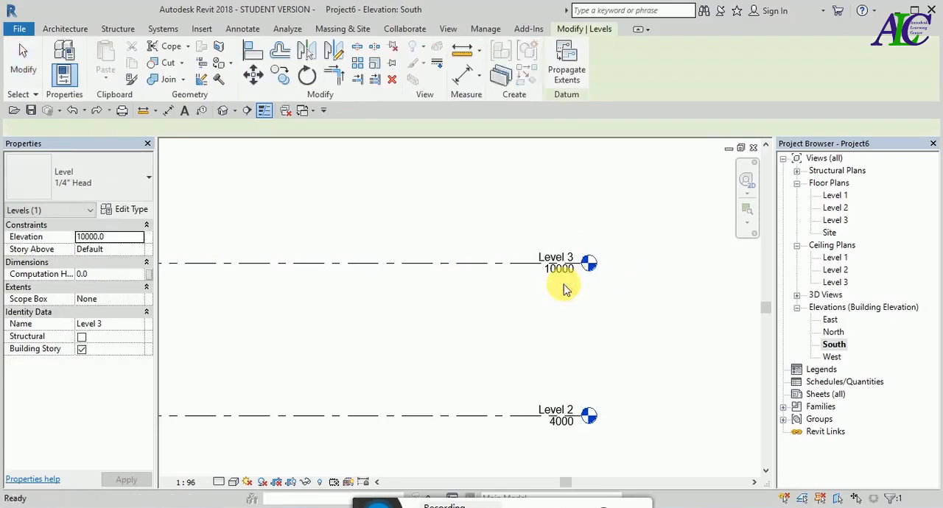
click(573, 276)
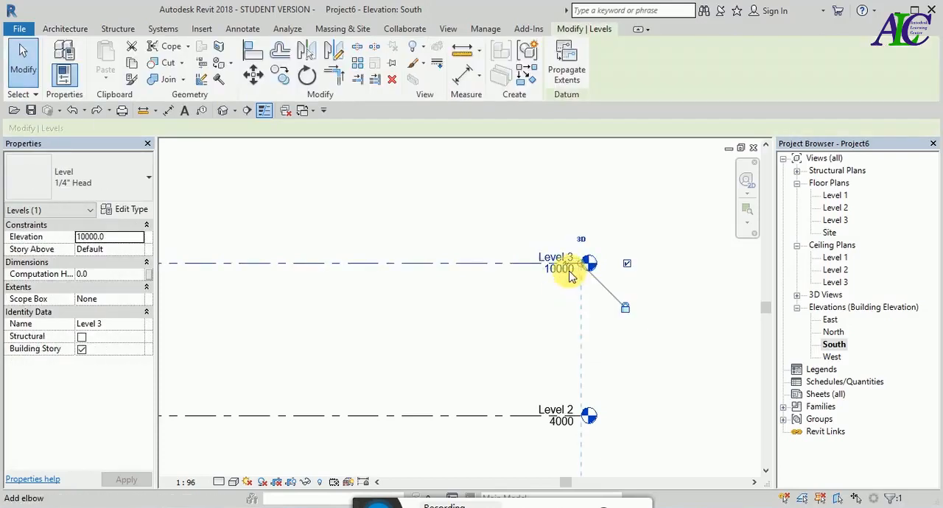
click(574, 277)
key(ctrl+z)
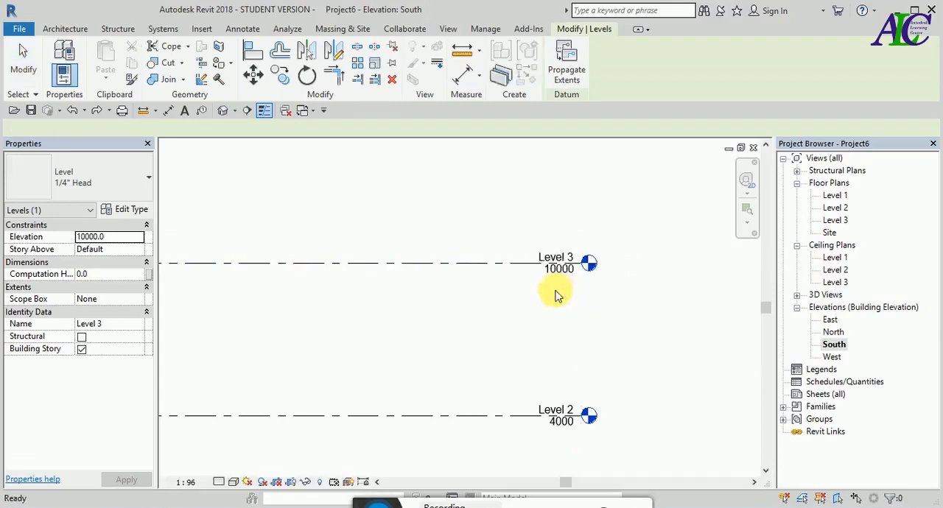
- Set the elevation of Level 3 to 8000 mm
click(555, 272)
click(554, 270)
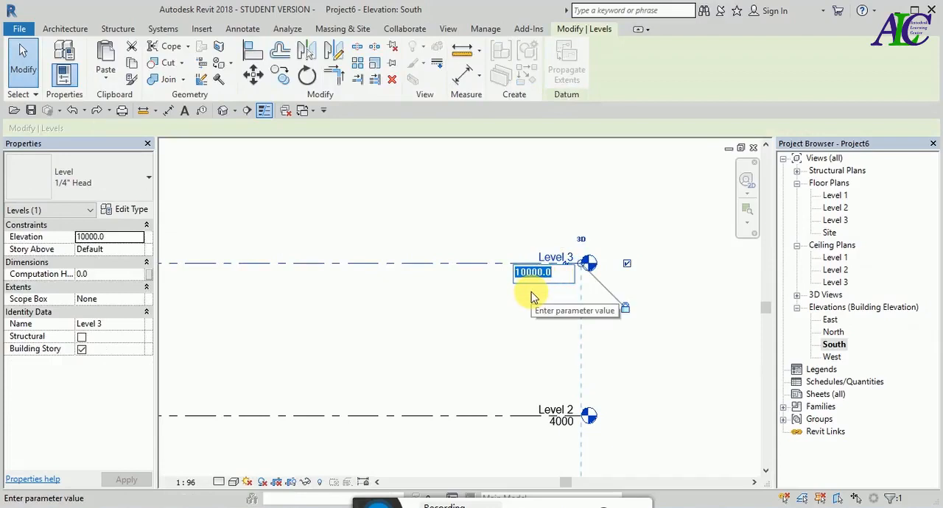
text(800)
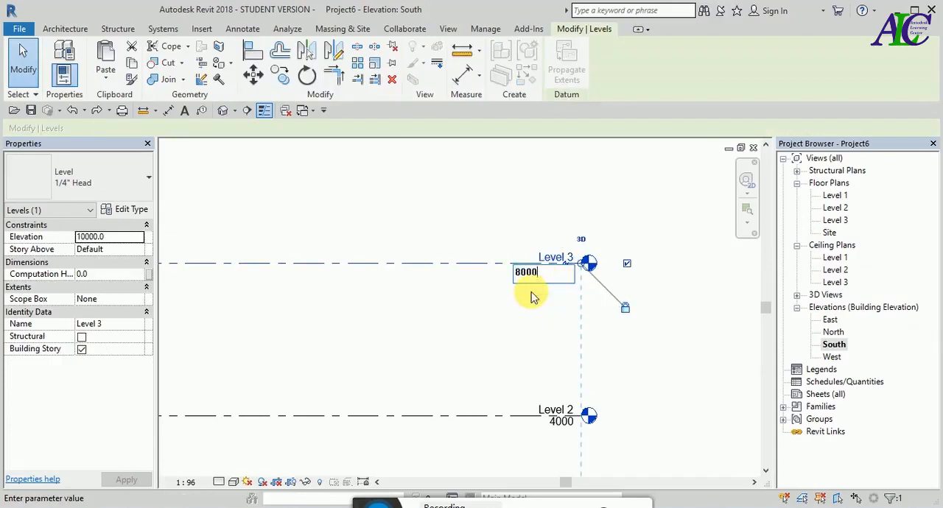
text(0)
key(Return)
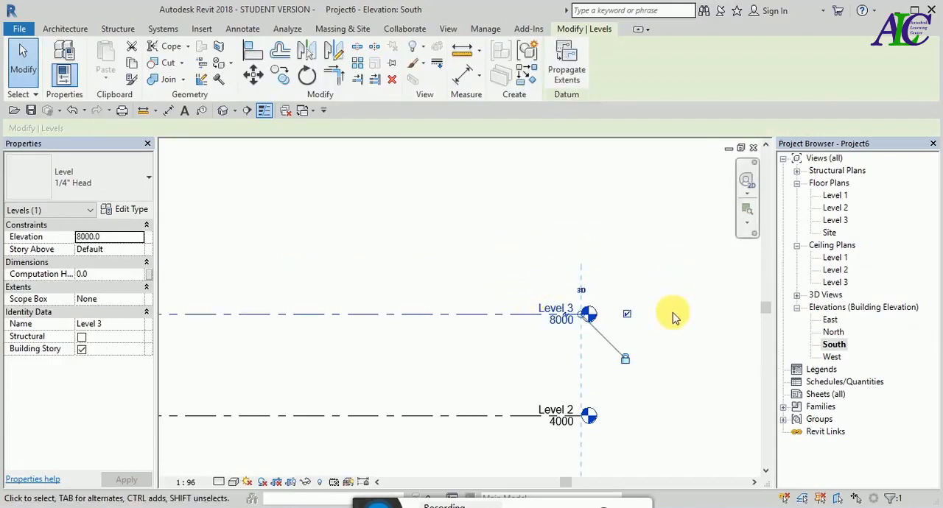
click(672, 312)
- Open the default 3D view and inspect the modelled walls from a corner
scroll(667, 287, down, 4)
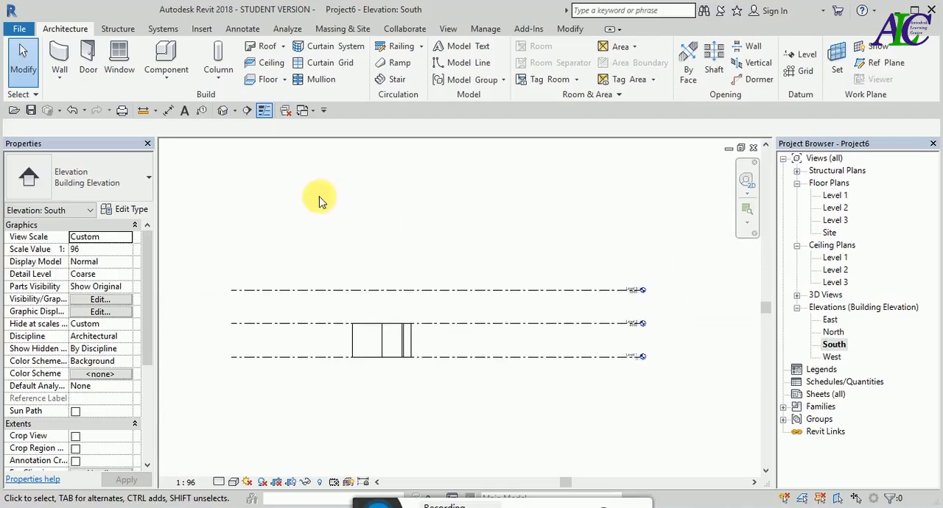
click(222, 110)
shift+middle_drag(305, 225, 425, 299)
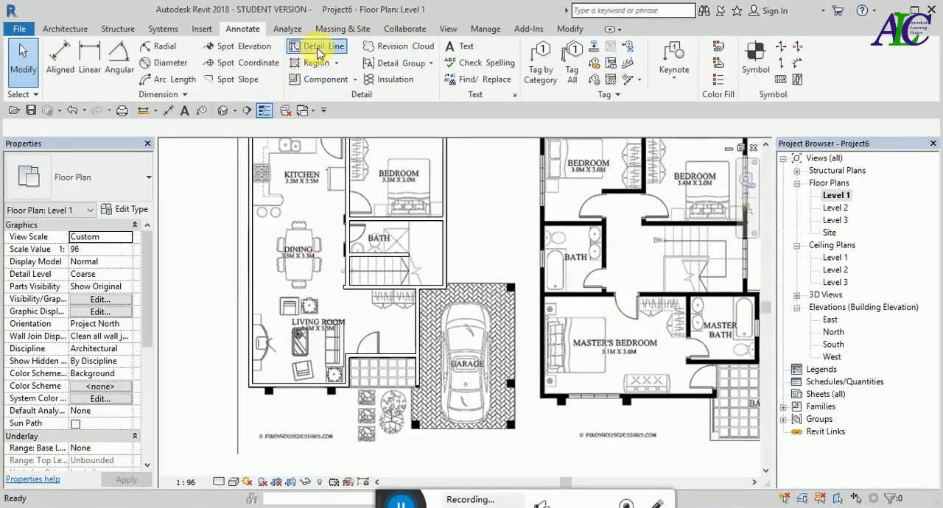
- On the Level 1 plan, draw a detail line in the Lines style about 2460 mm along the garage's upper edge, from the house wall outward
click(317, 48)
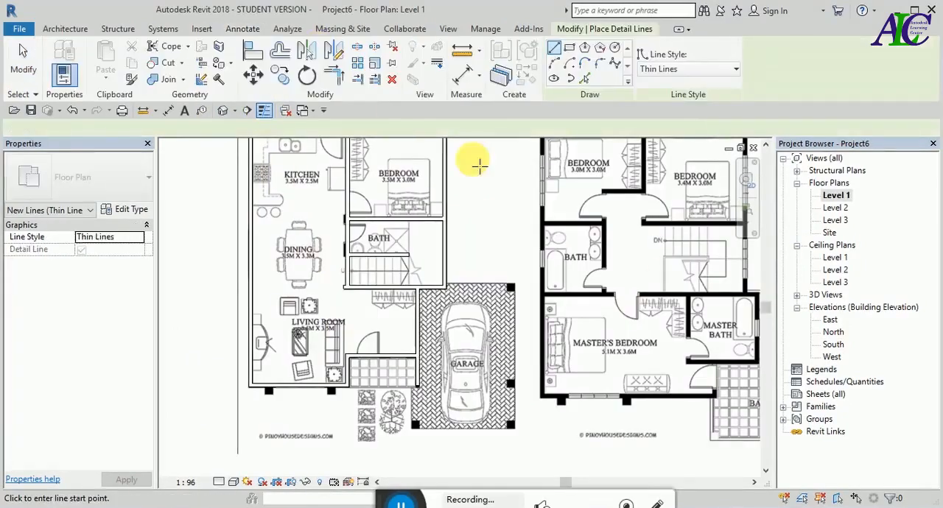
click(735, 71)
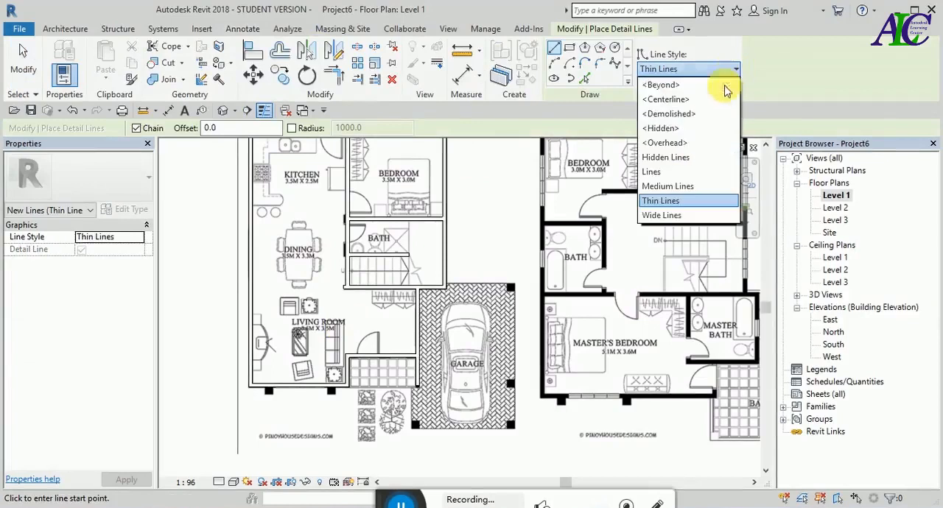
click(676, 175)
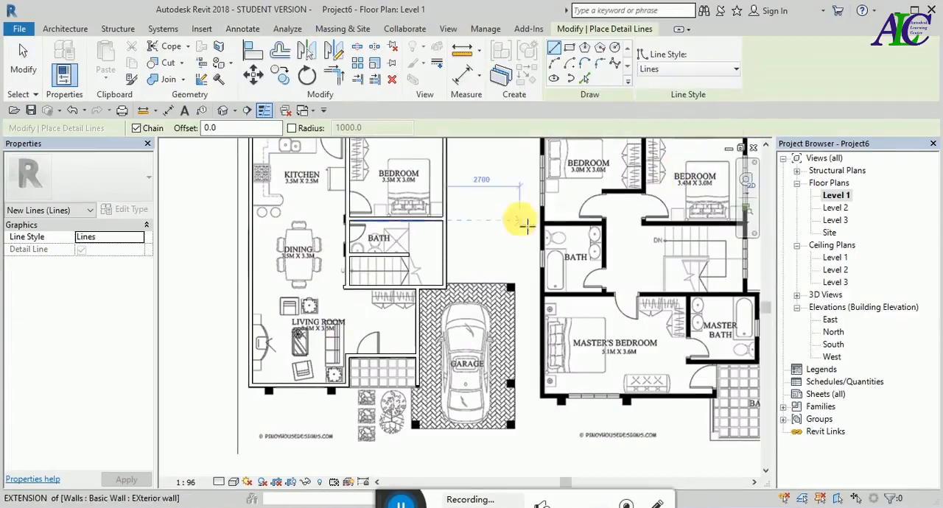
scroll(461, 284, up, 4)
scroll(462, 292, up, 4)
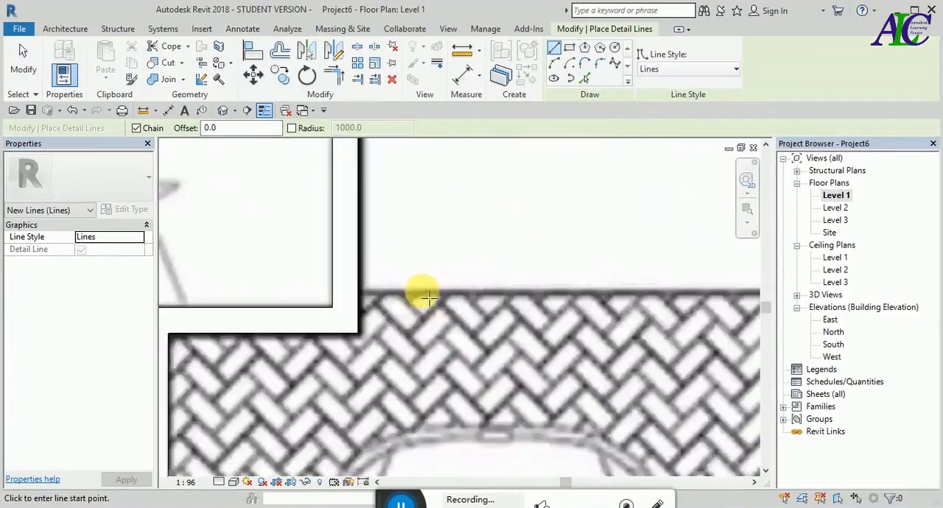
click(351, 298)
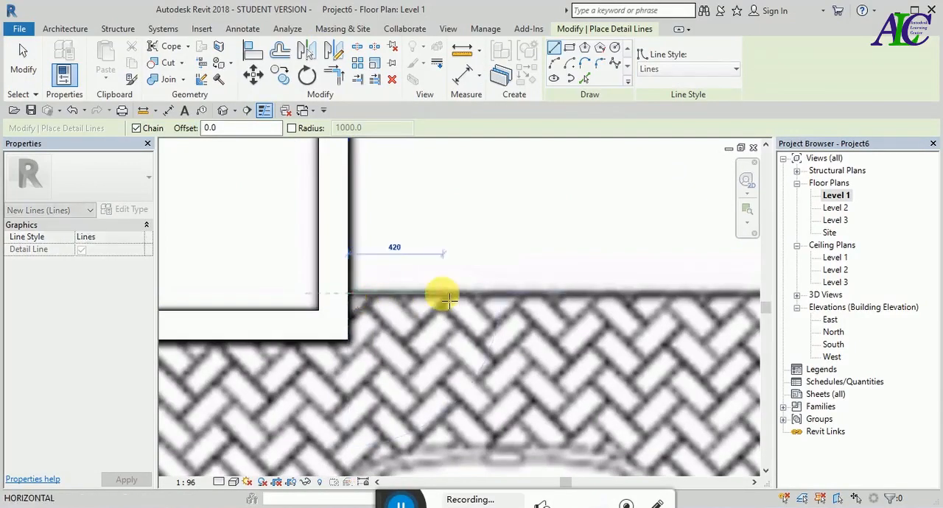
scroll(438, 295, down, 3)
scroll(616, 295, up, 3)
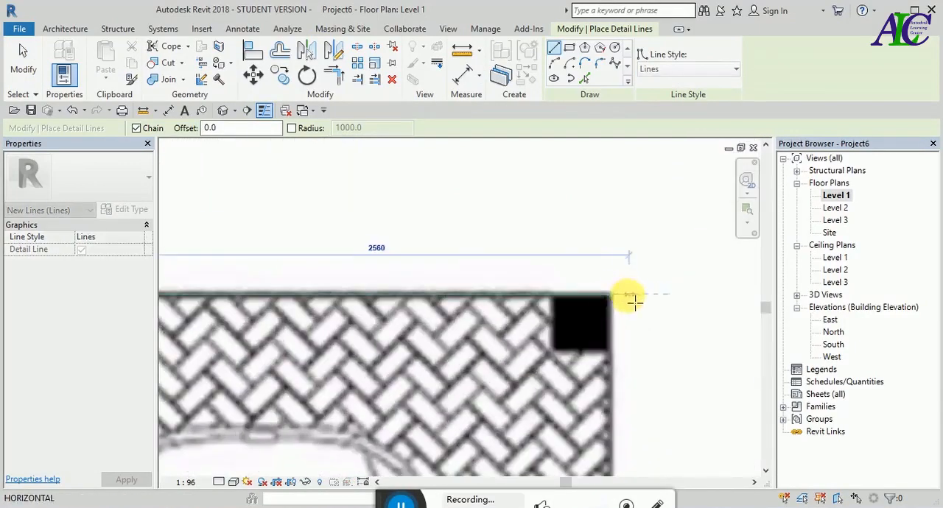
click(610, 298)
- Continue the detail line vertically down the garage's outer side to the outside corner of the lower column
scroll(606, 295, down, 5)
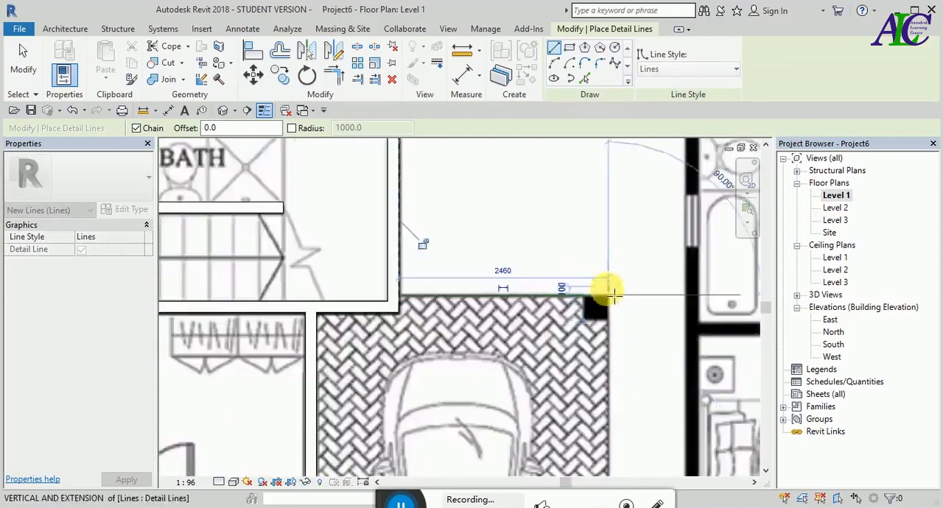
scroll(611, 413, up, 5)
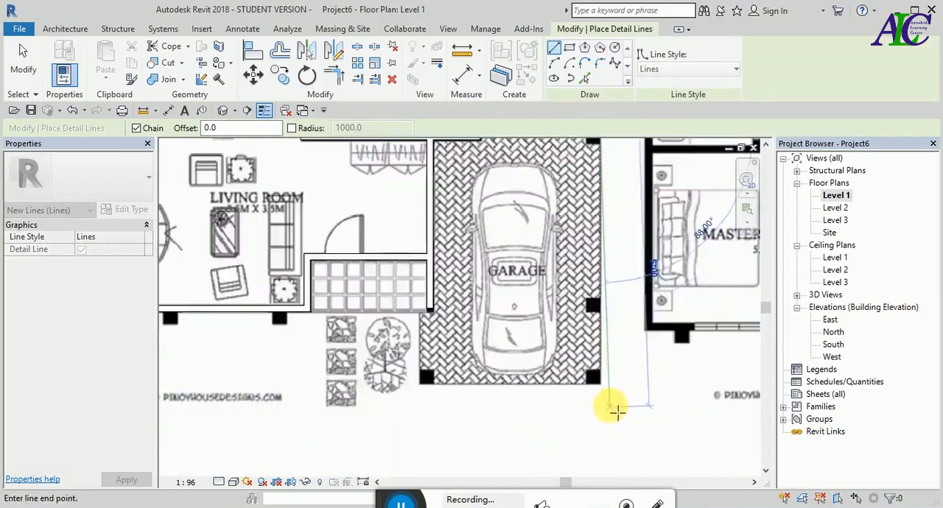
click(597, 373)
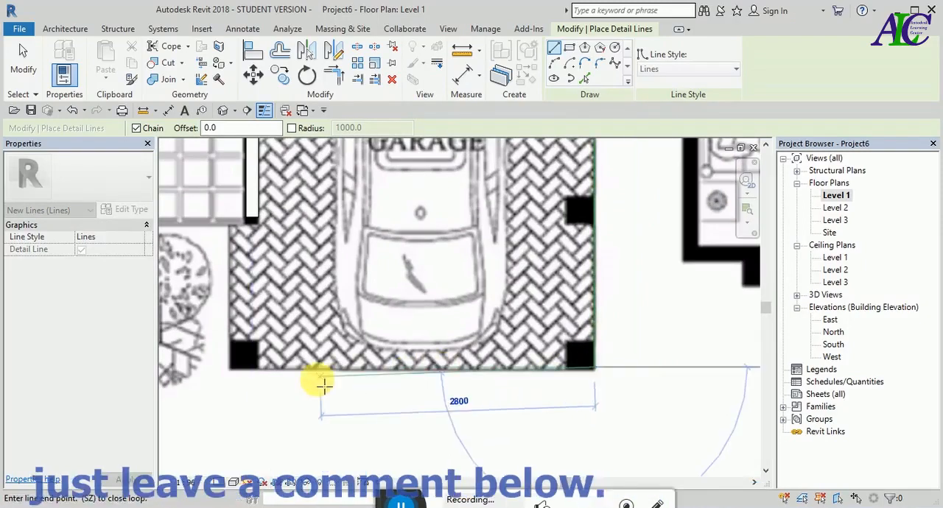
- Continue the detail line about 3720 mm horizontally along the garage's front edge to the outside corner of the opposite column
scroll(593, 380, up, 4)
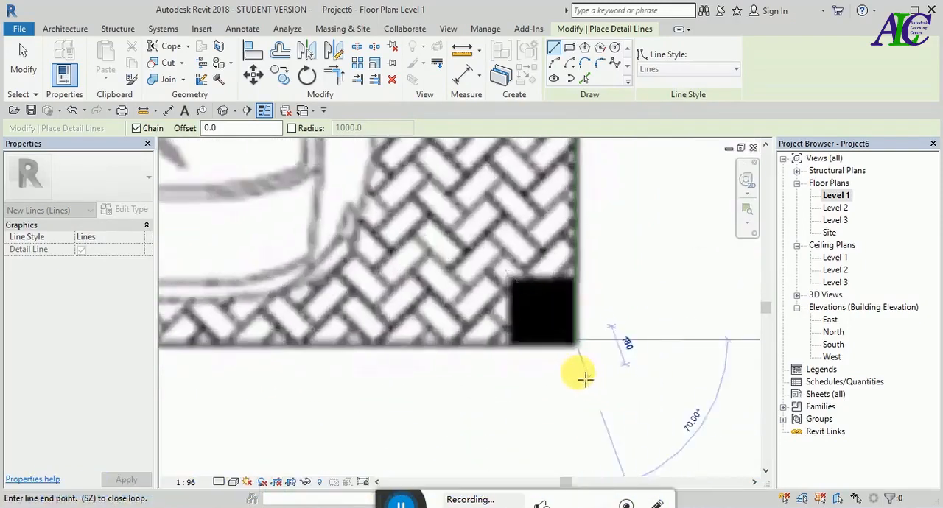
scroll(570, 333, up, 3)
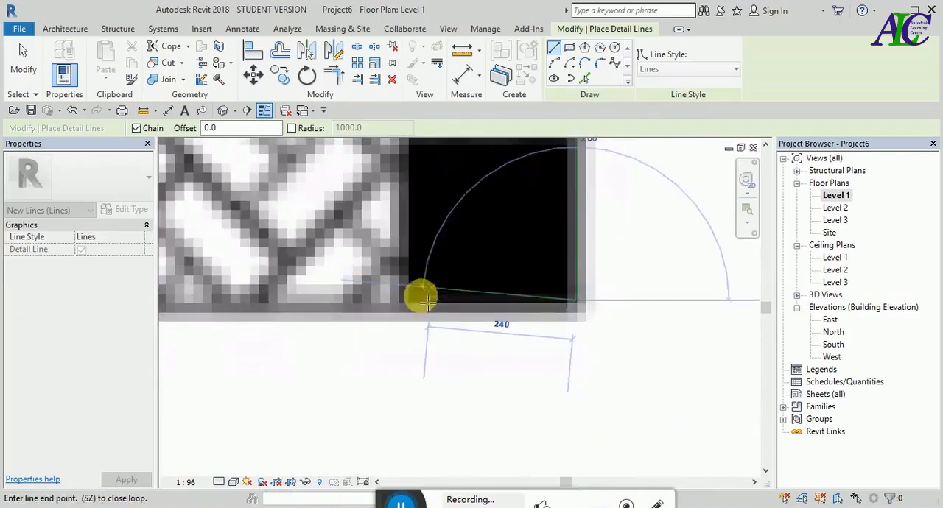
scroll(705, 390, down, 5)
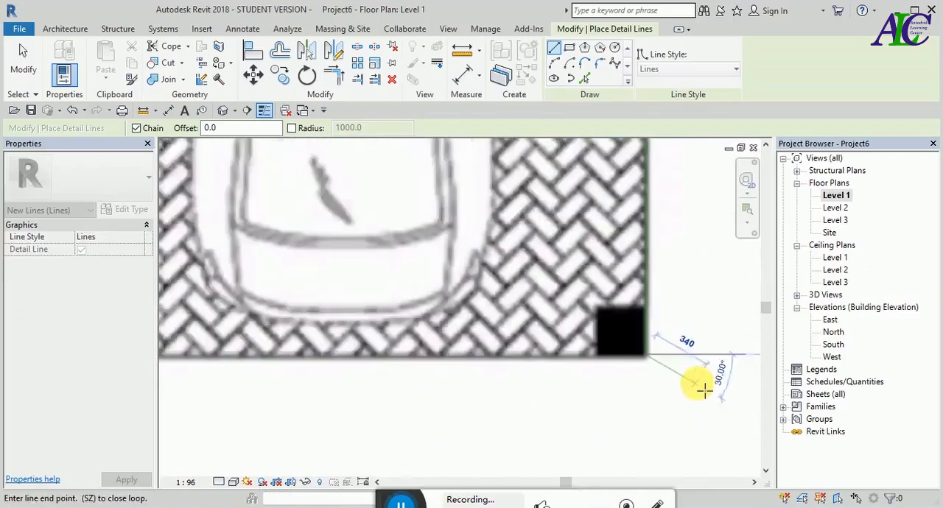
scroll(245, 368, up, 2)
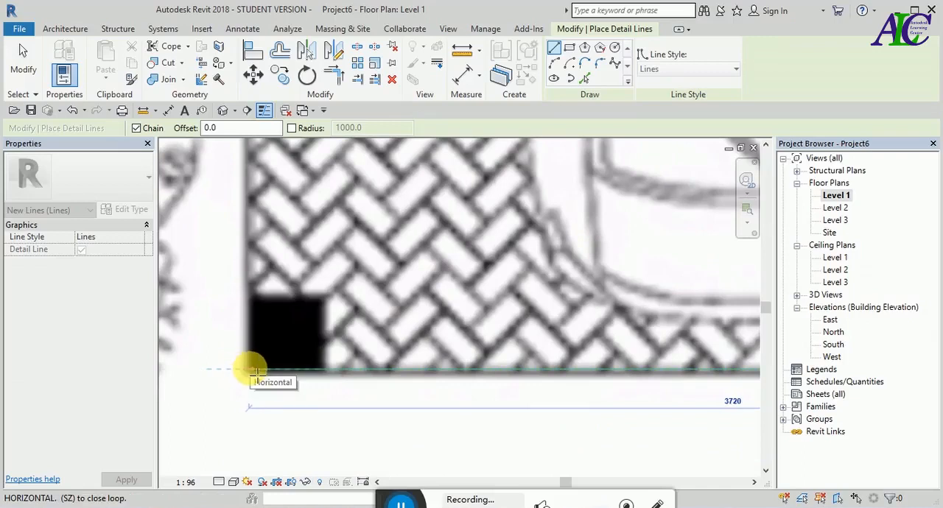
click(253, 369)
- Continue the detail line about 1440 mm upward to the porch's lower edge and finish the garage outline
scroll(255, 347, down, 3)
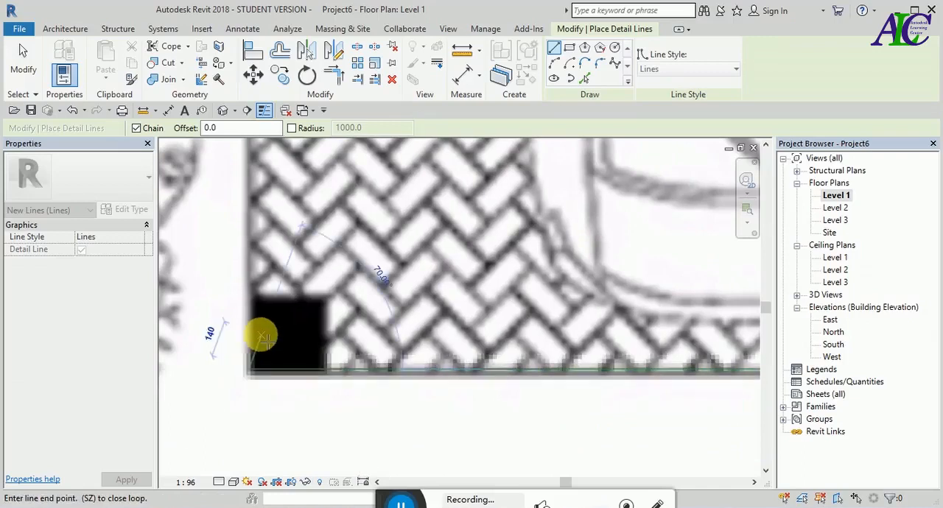
scroll(253, 230, up, 4)
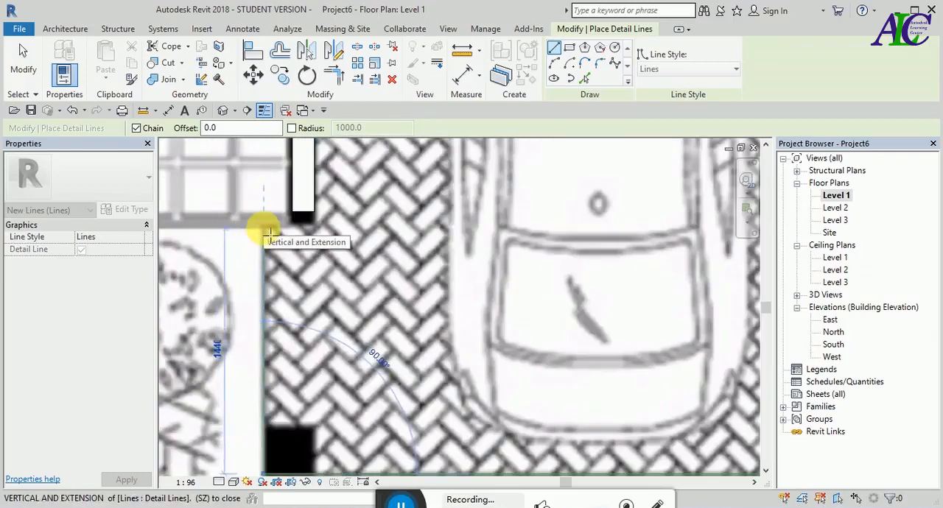
click(269, 233)
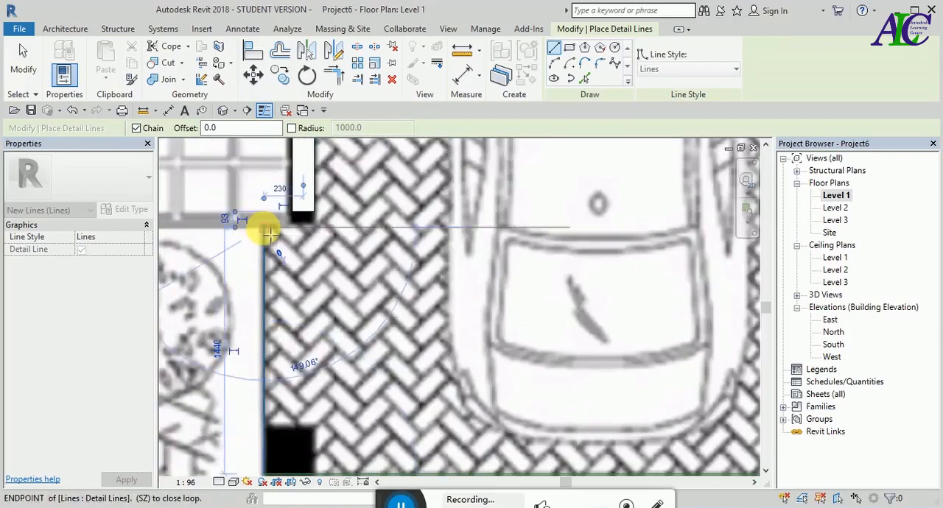
key(Escape)
scroll(391, 360, down, 5)
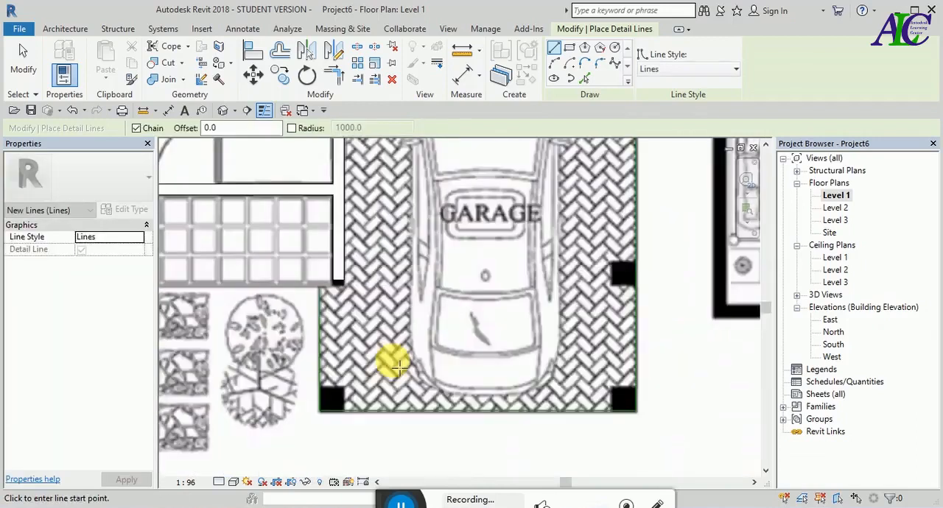
scroll(253, 333, up, 4)
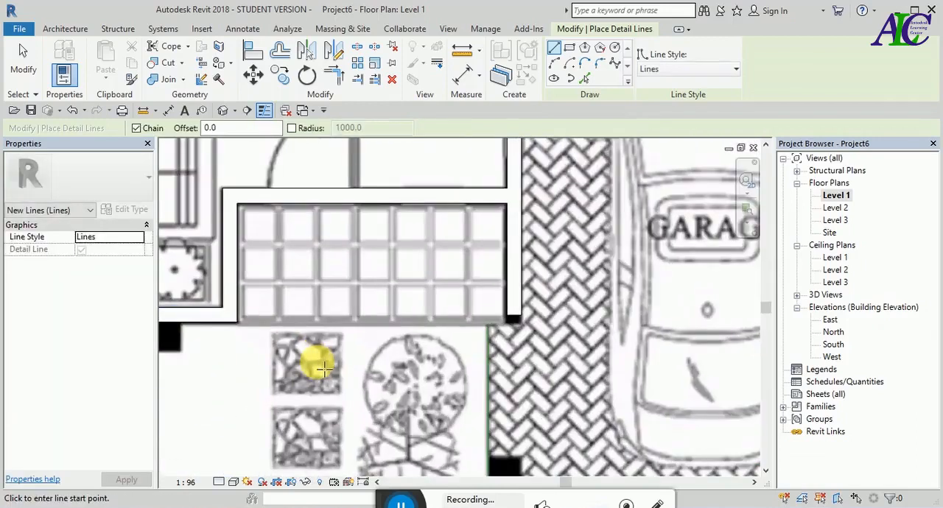
key(Escape)
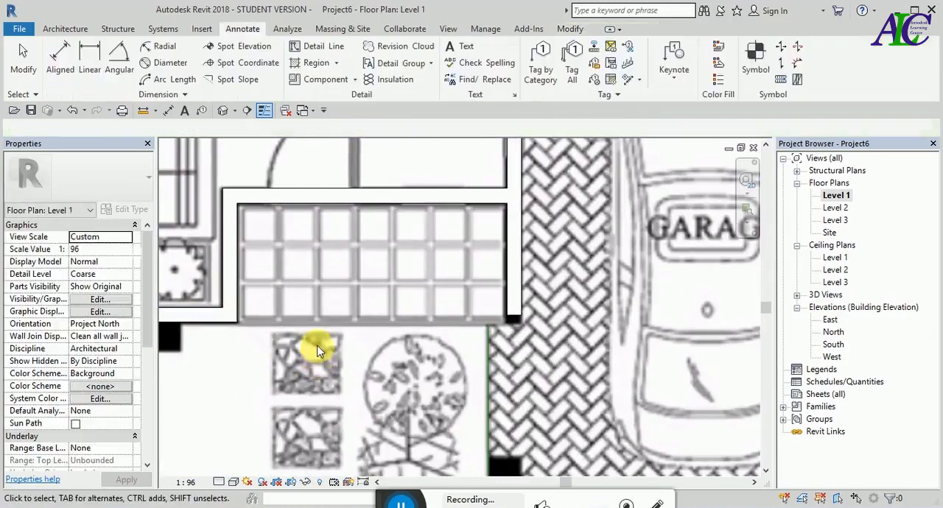
- Start an architectural column and duplicate the Rectangular Column type 24" x 24" as 300x300, with depth and width of 300 mm
scroll(321, 357, down, 2)
scroll(316, 351, down, 4)
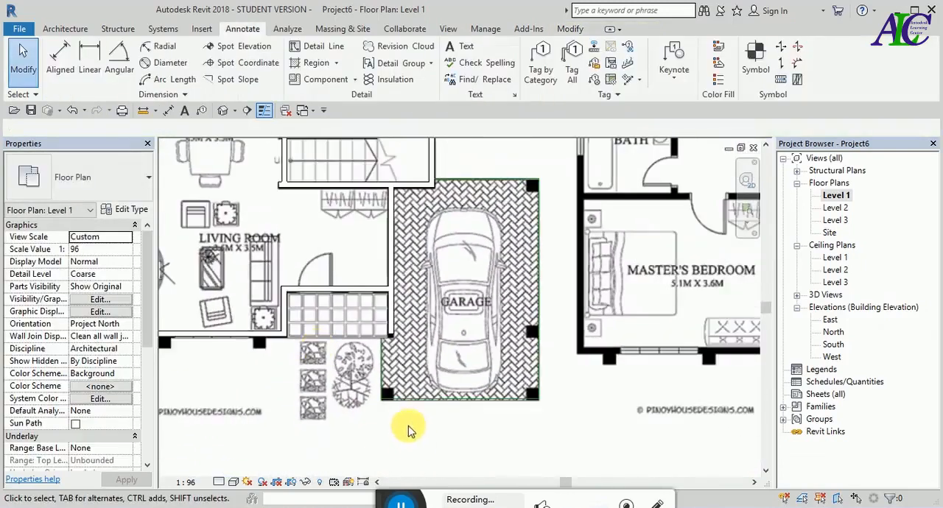
scroll(400, 428, up, 5)
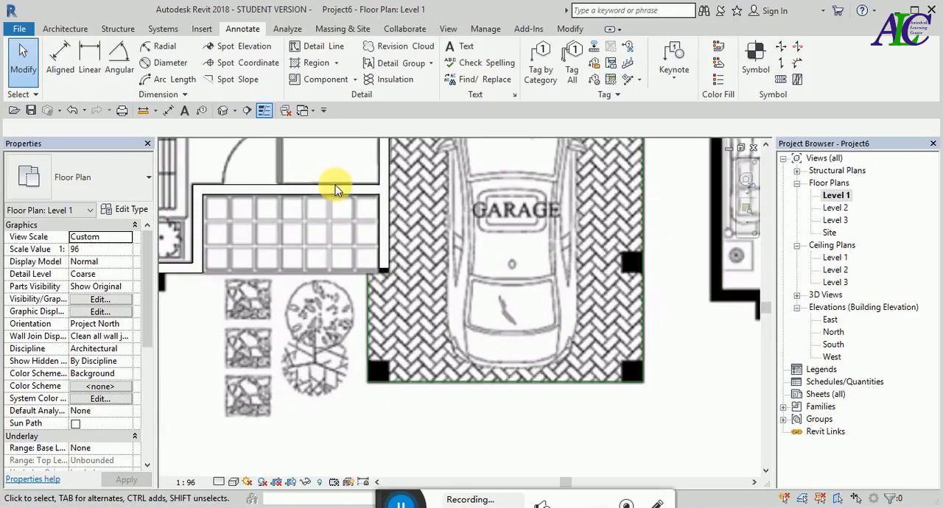
click(70, 29)
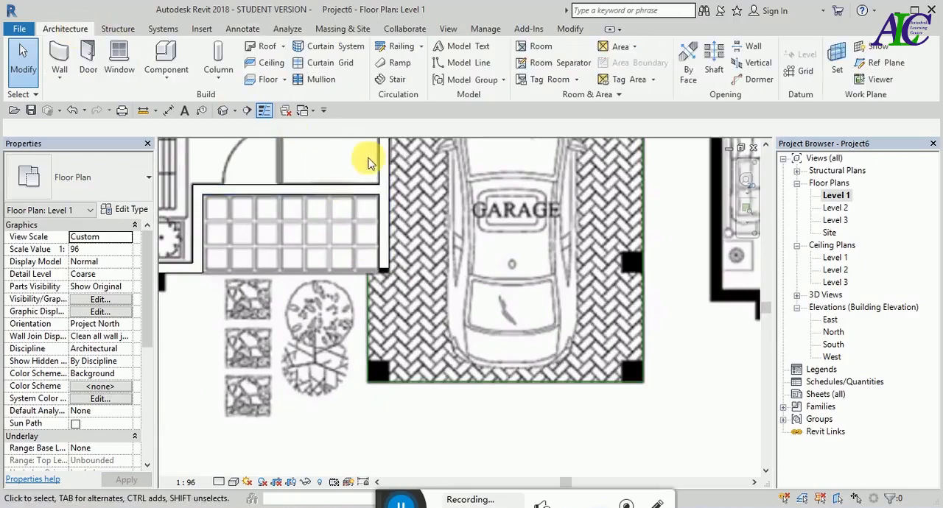
click(219, 83)
click(247, 129)
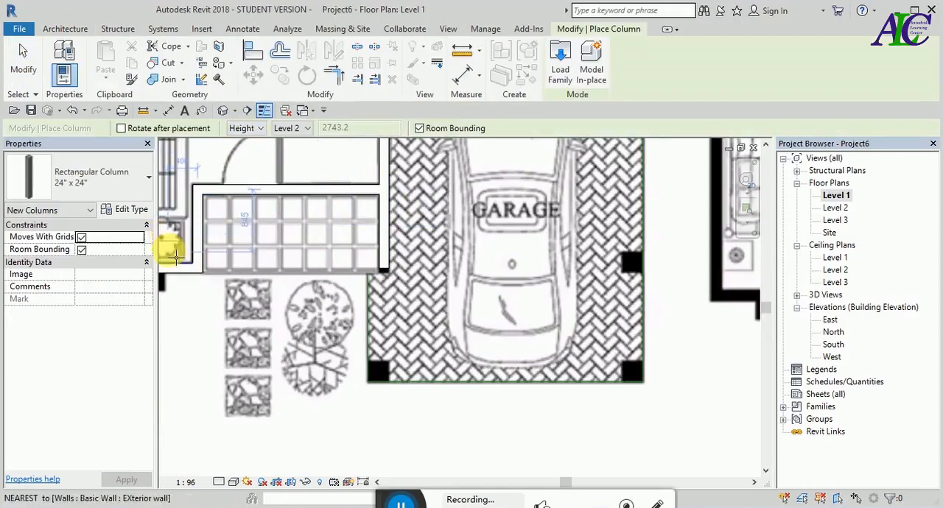
click(130, 210)
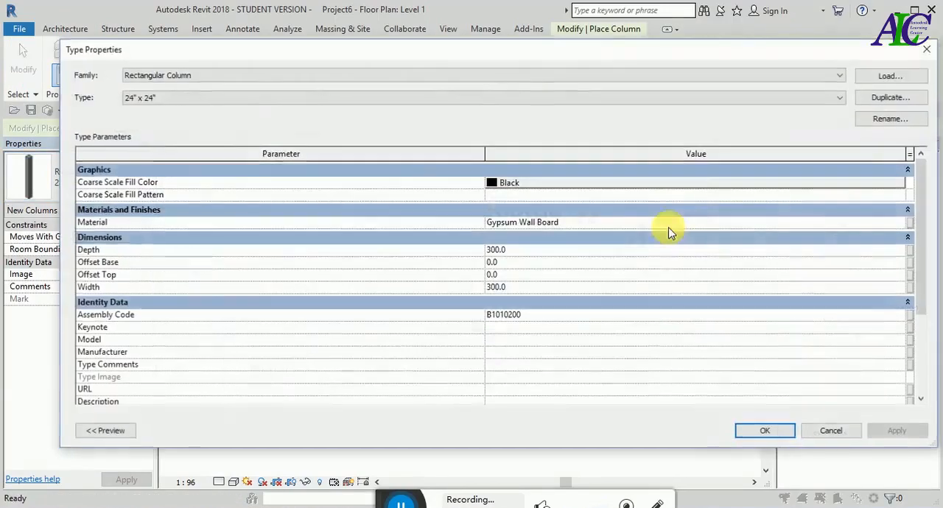
click(901, 99)
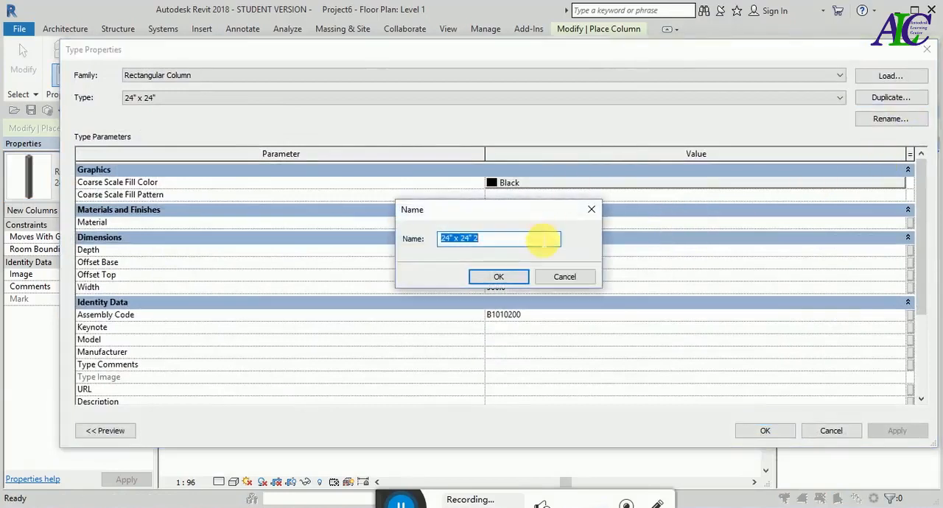
text(300x300)
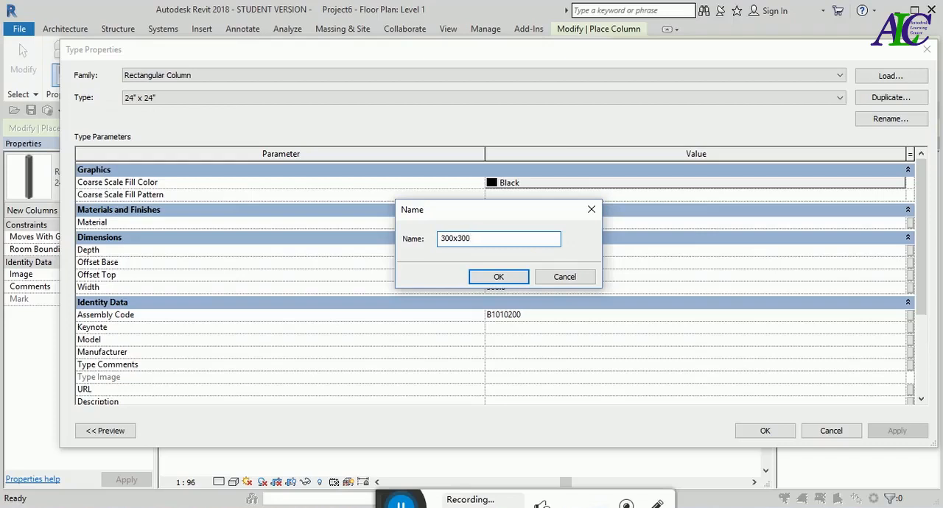
click(490, 286)
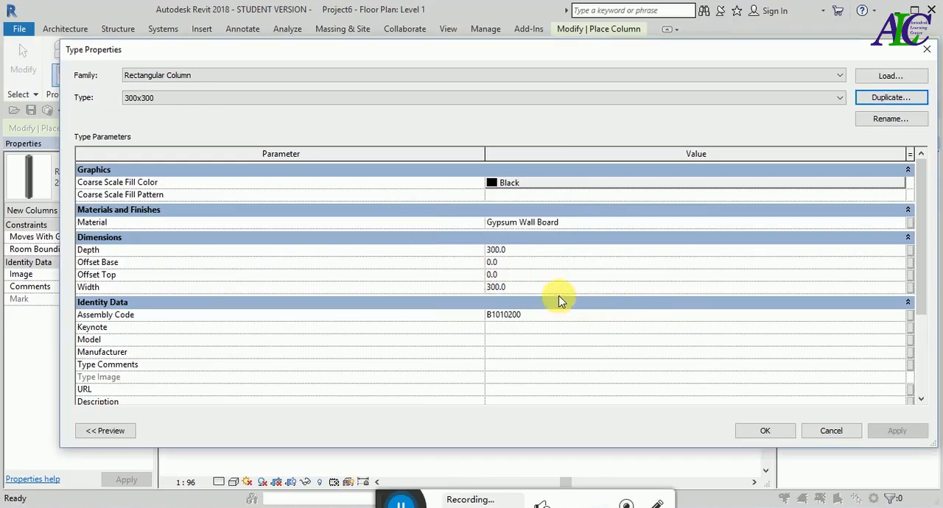
click(519, 252)
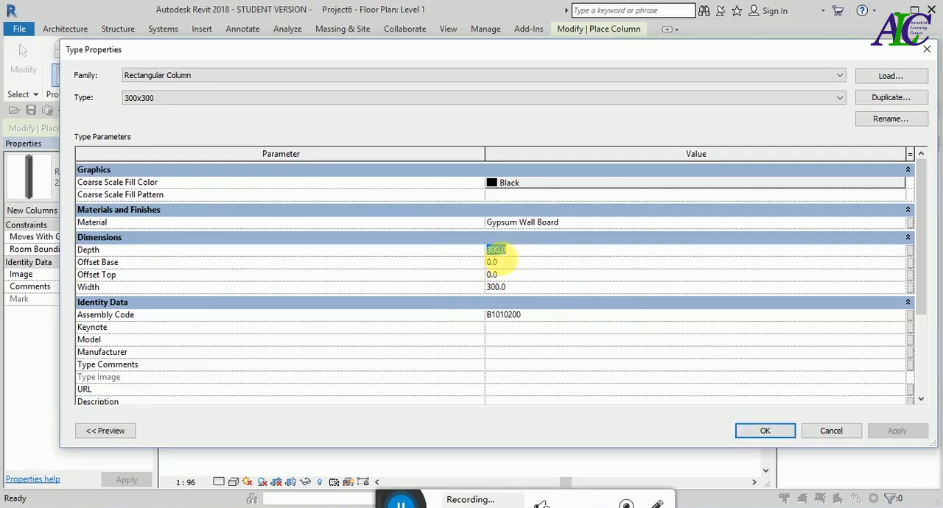
click(516, 288)
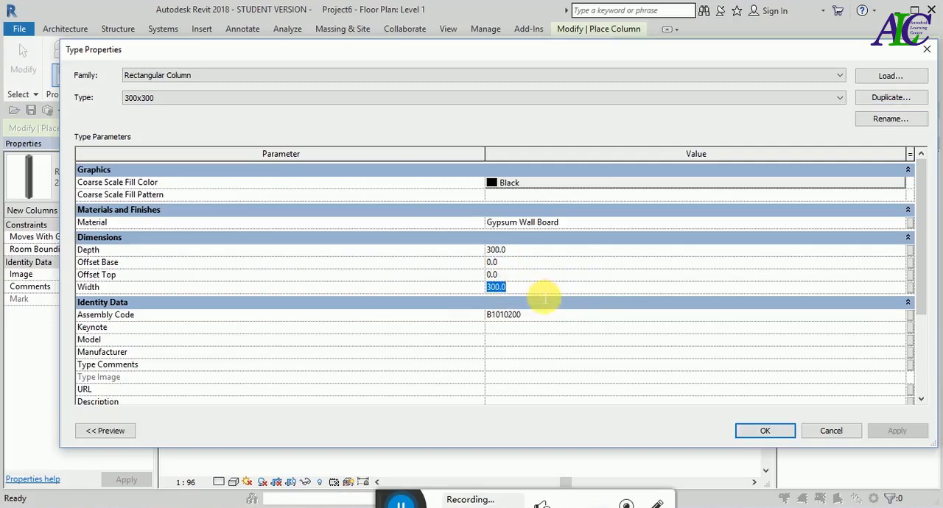
click(753, 431)
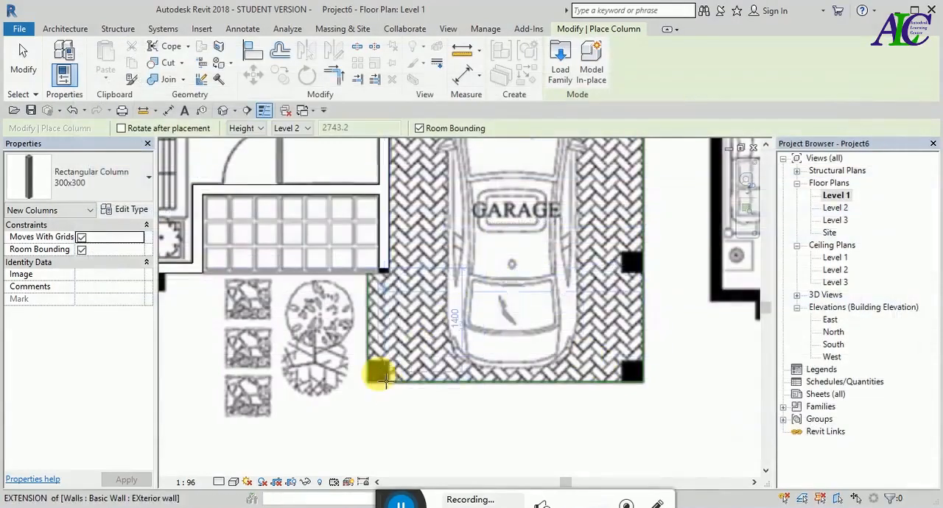
- Place a 300x300 column, with its top at Level 2, about 300 mm outside the garage's front edge near the porch-side corner
scroll(378, 375, up, 2)
scroll(385, 379, up, 2)
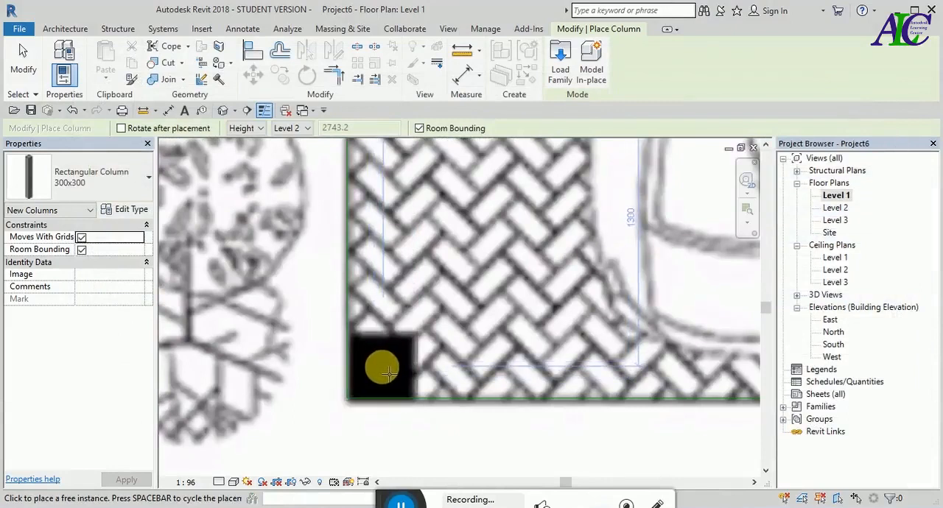
scroll(389, 373, up, 1)
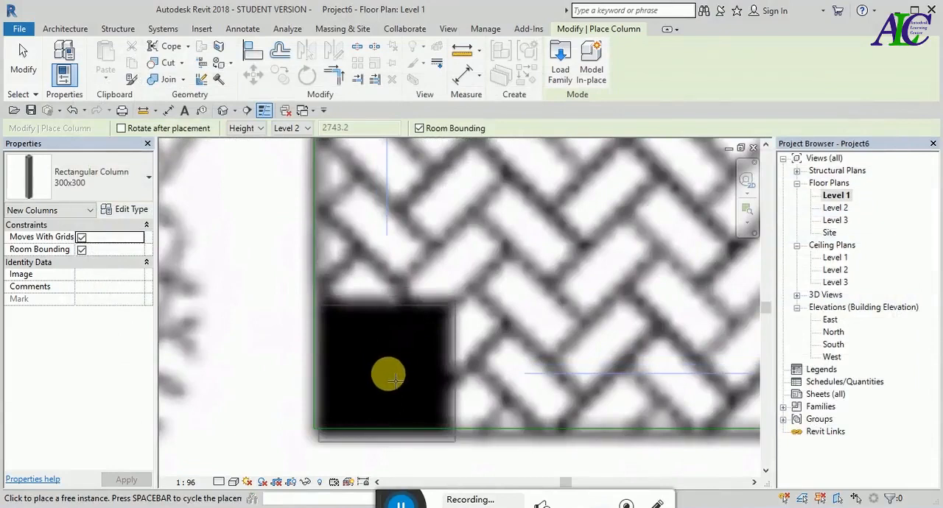
scroll(373, 341, down, 3)
scroll(331, 364, down, 1)
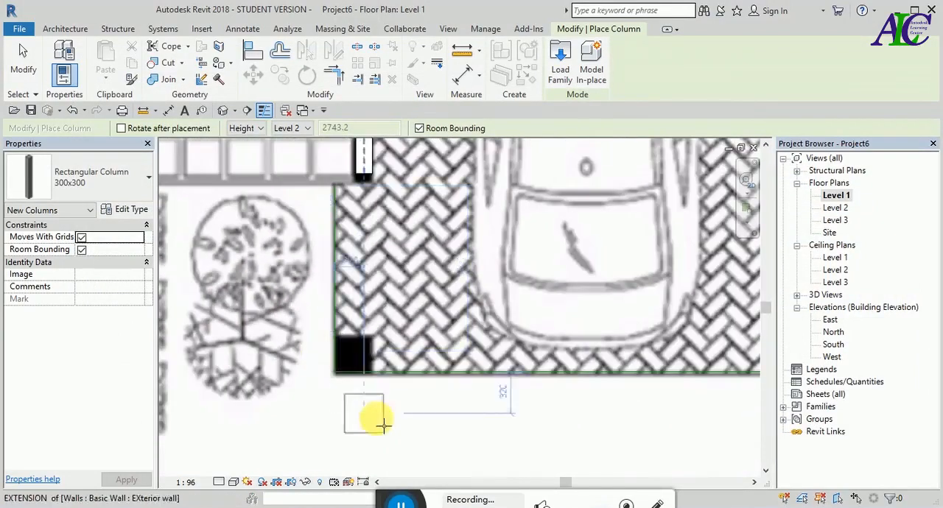
click(380, 417)
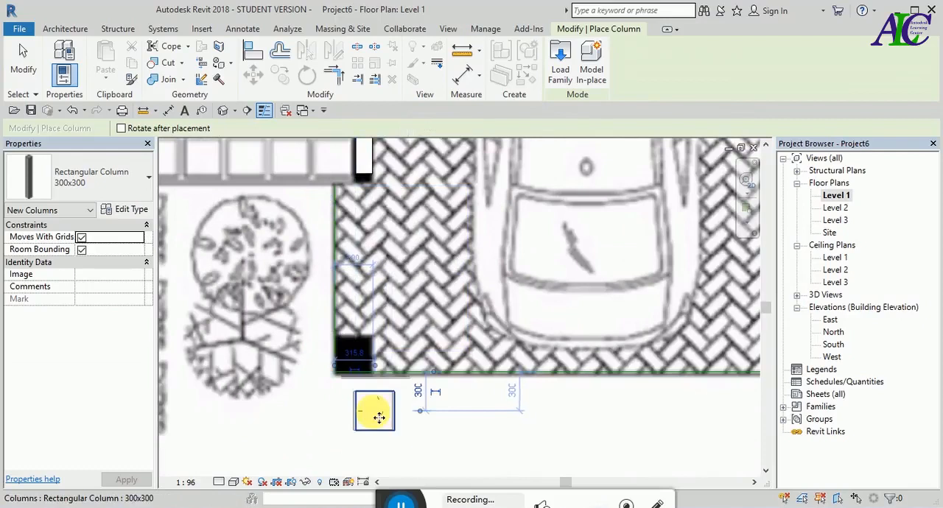
key(Escape)
key(Escape)
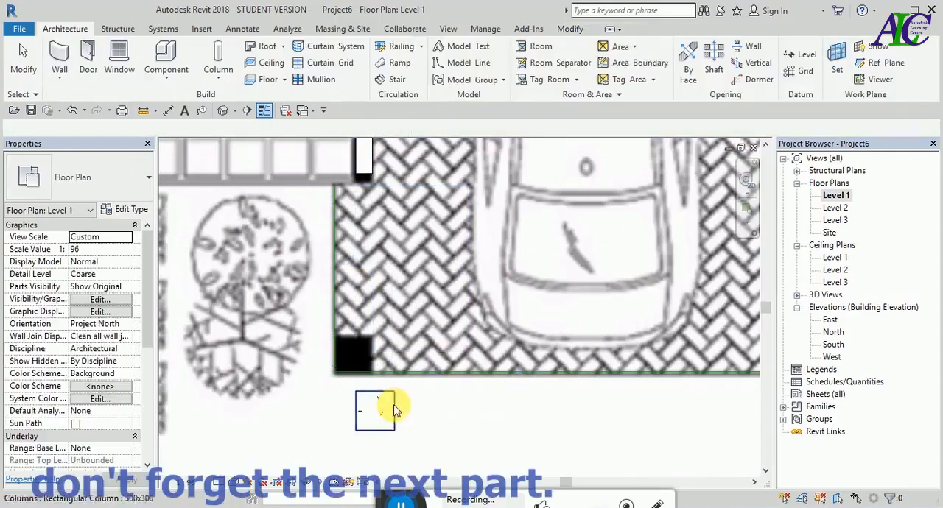
- Copy the placed column by its lower outer corner onto the porch-side front corner of the garage outline
click(570, 29)
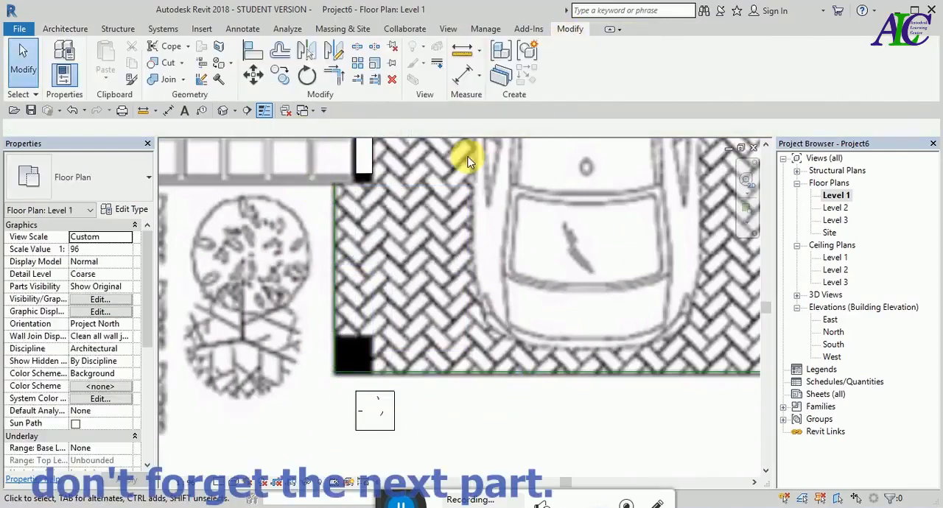
click(280, 75)
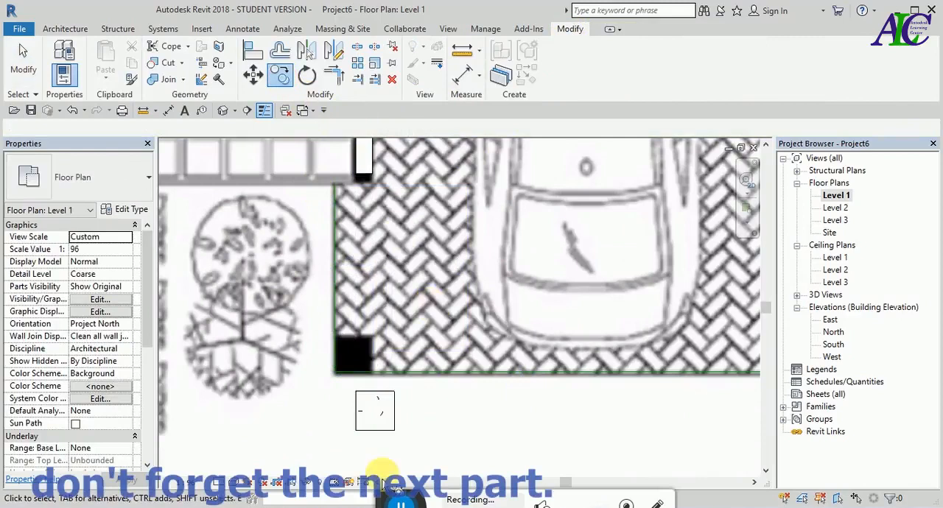
click(380, 433)
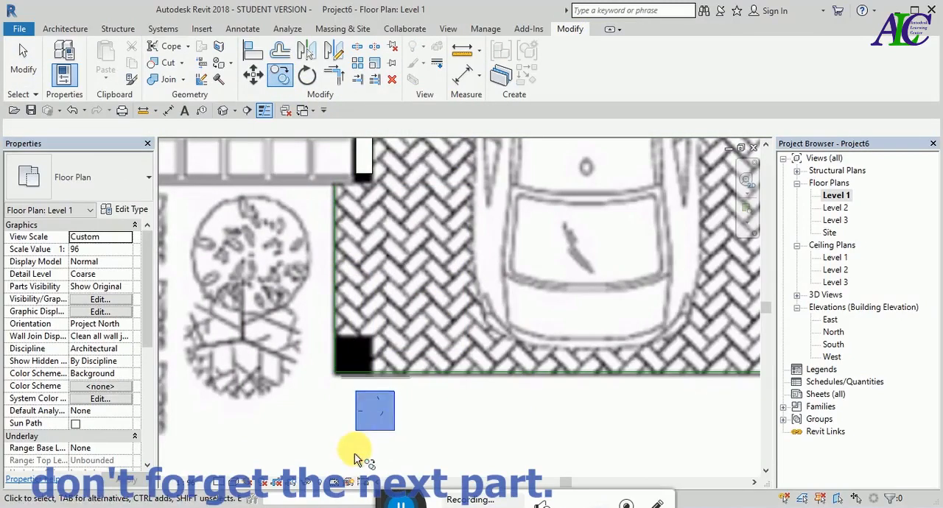
key(Return)
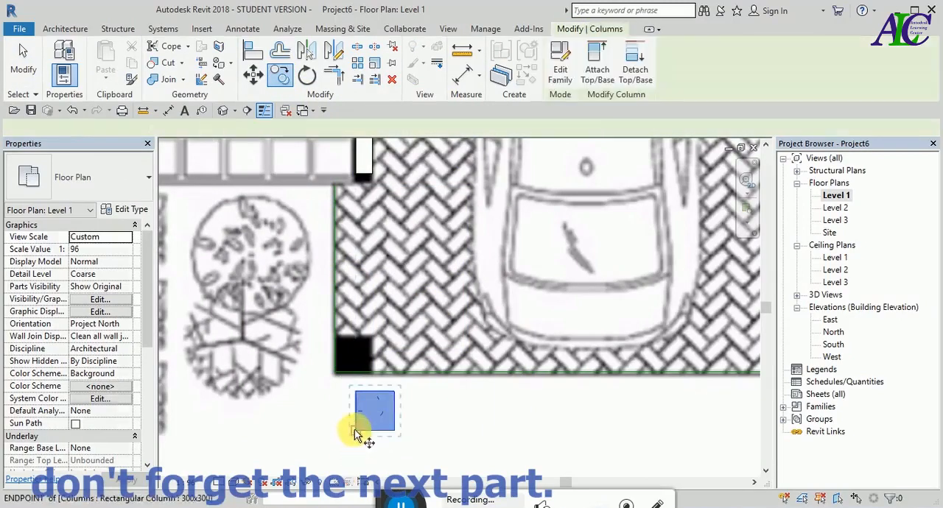
click(357, 431)
scroll(354, 387, up, 2)
scroll(336, 376, up, 2)
click(330, 376)
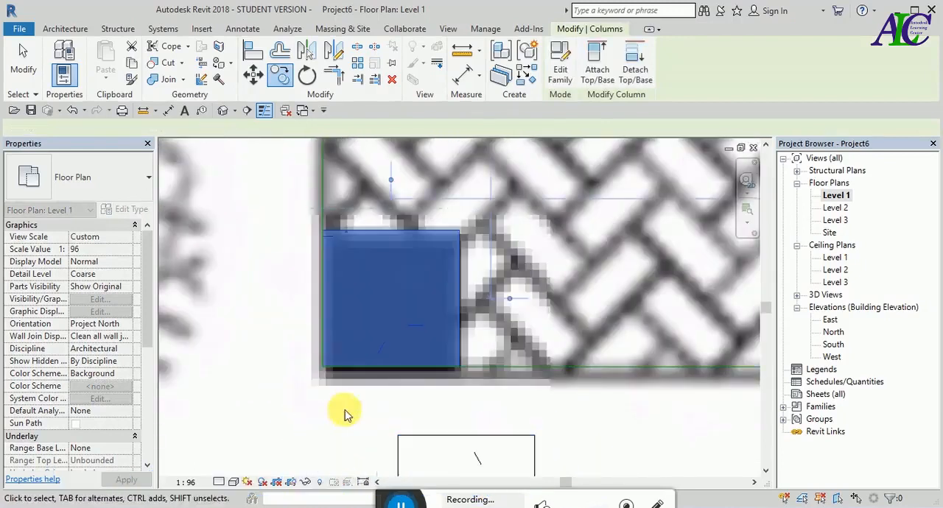
scroll(330, 407, down, 1)
scroll(329, 401, down, 1)
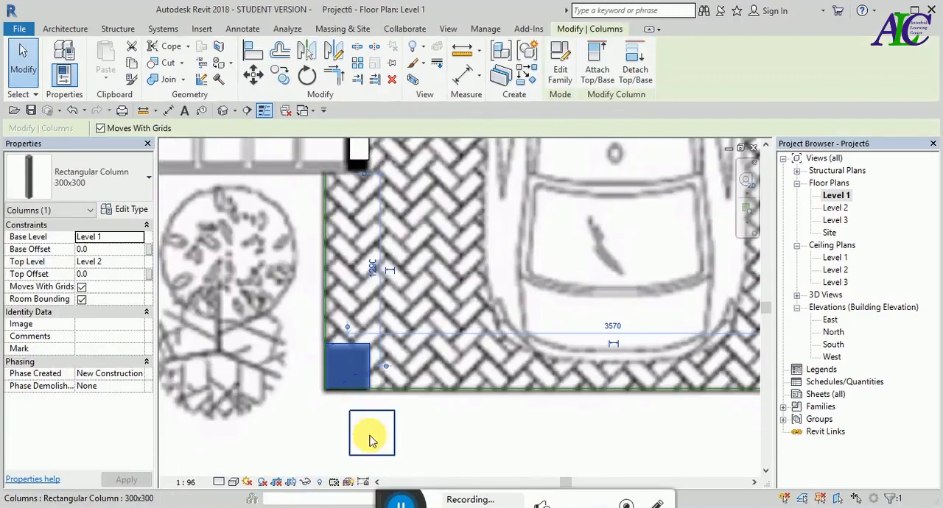
- Delete the original column standing outside the garage outline
click(437, 449)
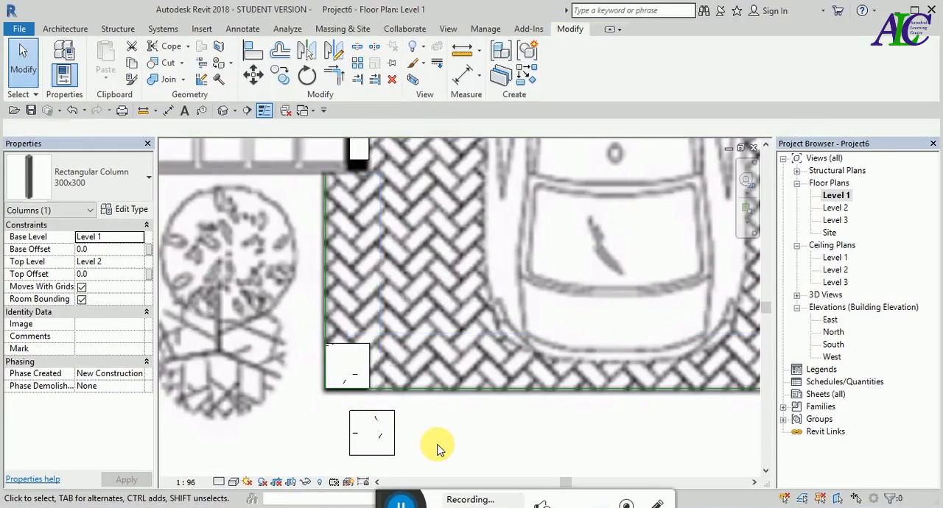
click(395, 442)
key(Delete)
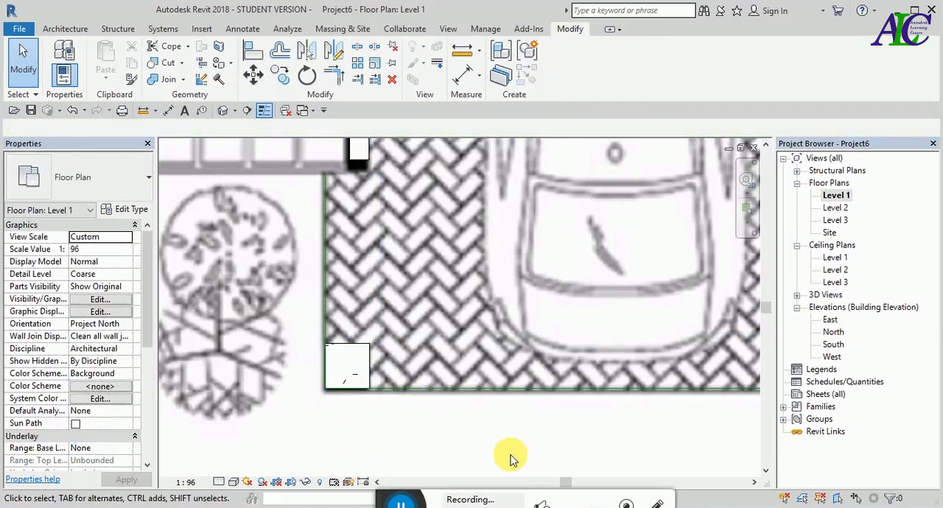
scroll(457, 453, down, 2)
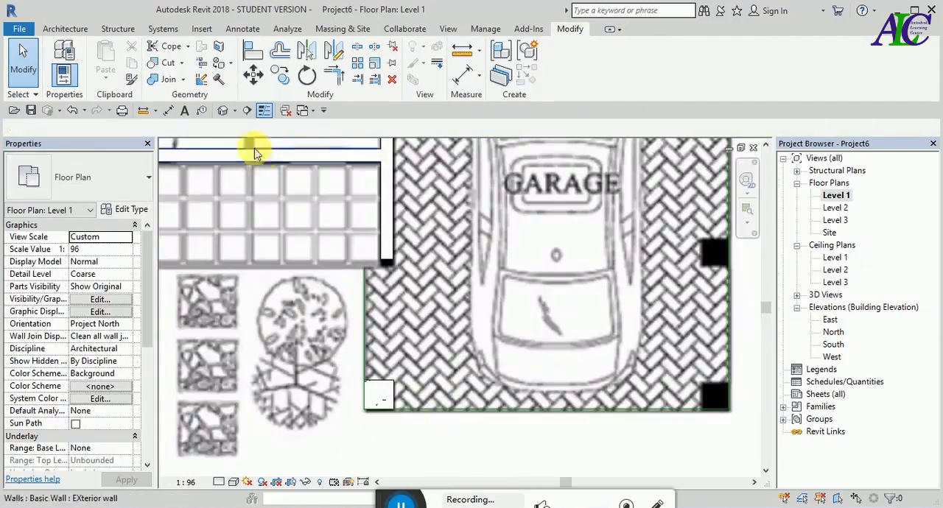
- Open the default 3D view and examine the garage column beside the house walls
click(222, 111)
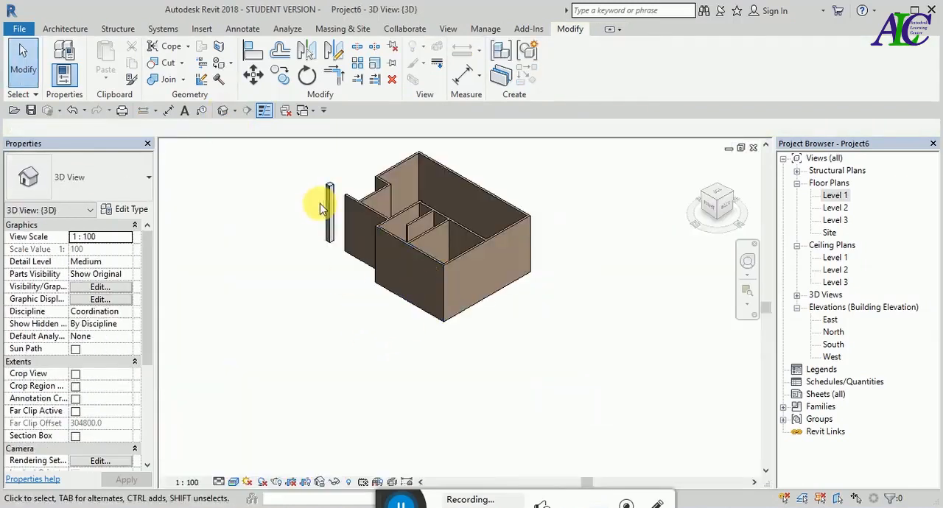
scroll(324, 203, up, 3)
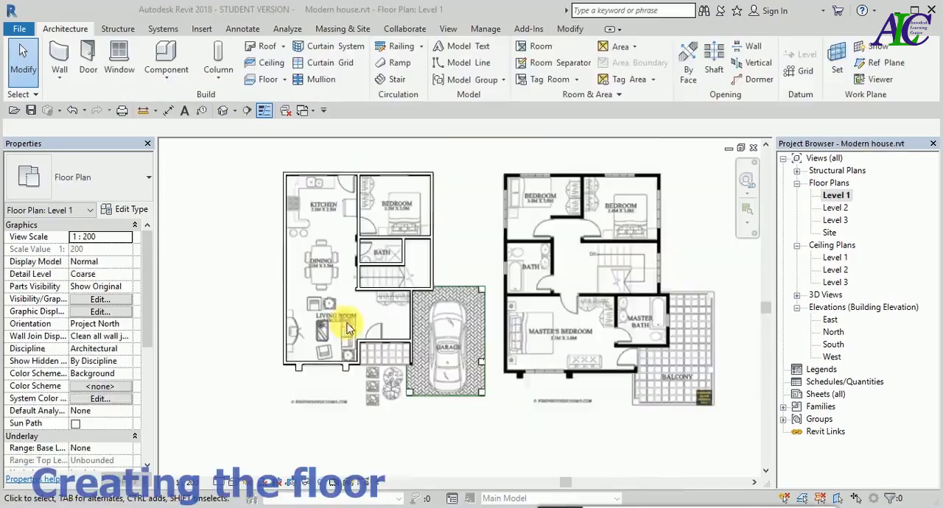
scroll(295, 295, down, 2)
scroll(379, 274, up, 4)
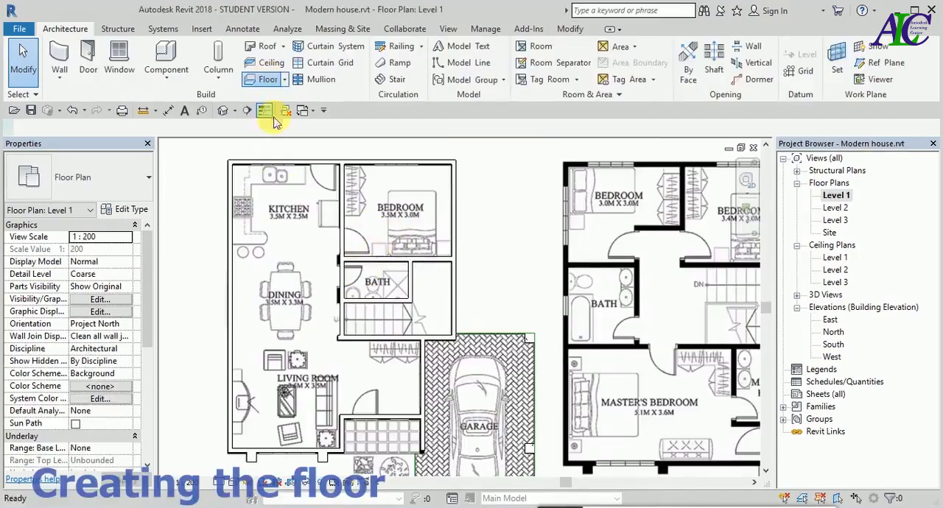
- Start a floor on Level 1 with the Generic - 12" type and duplicate that type as living room
click(266, 78)
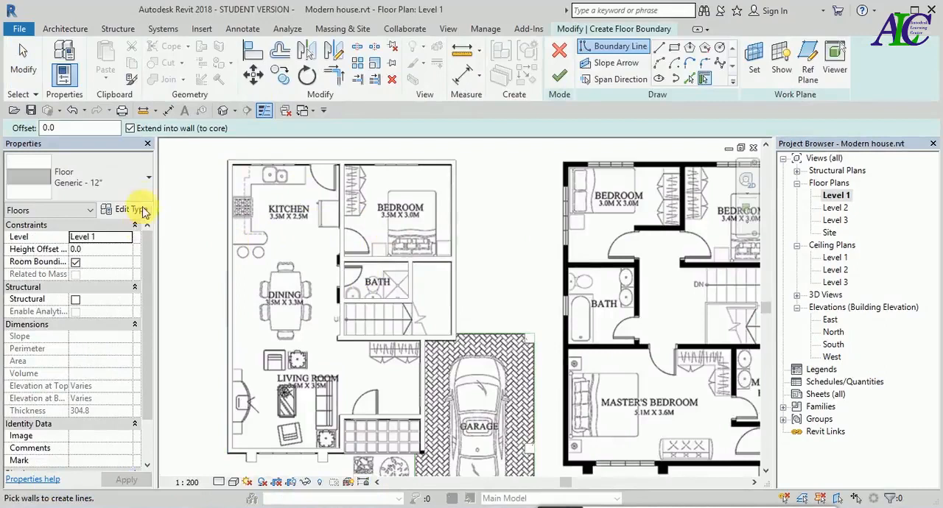
click(149, 184)
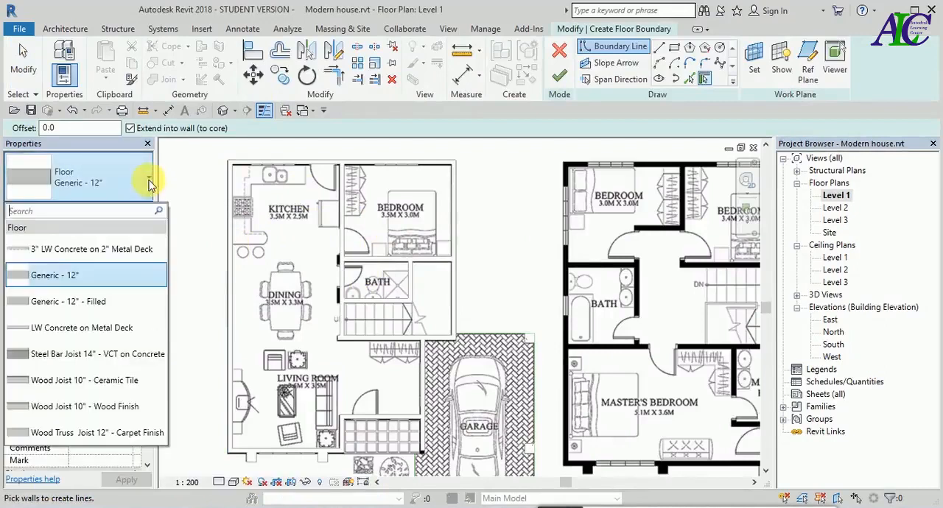
click(89, 277)
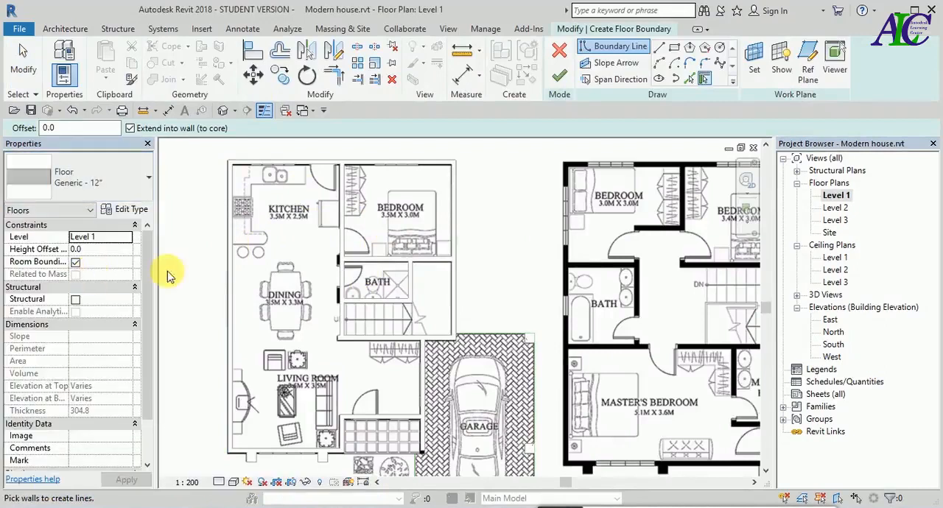
click(138, 211)
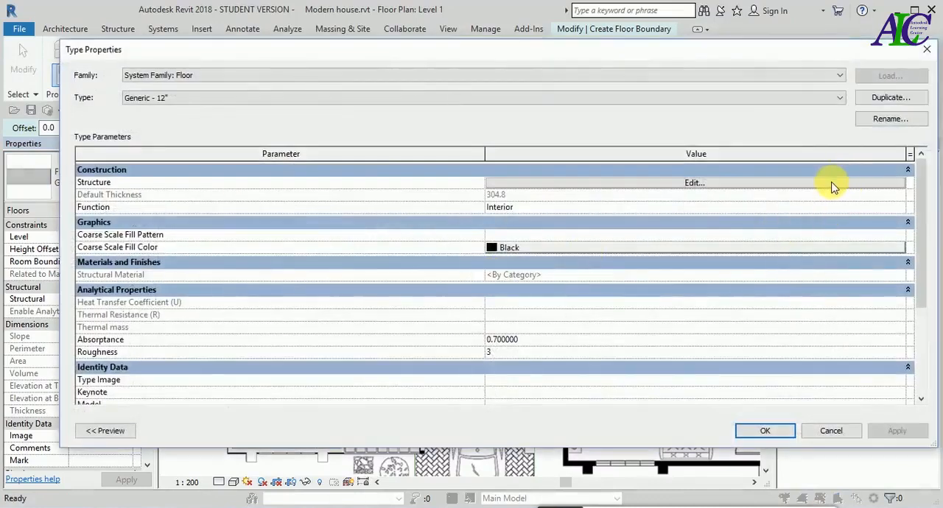
click(896, 102)
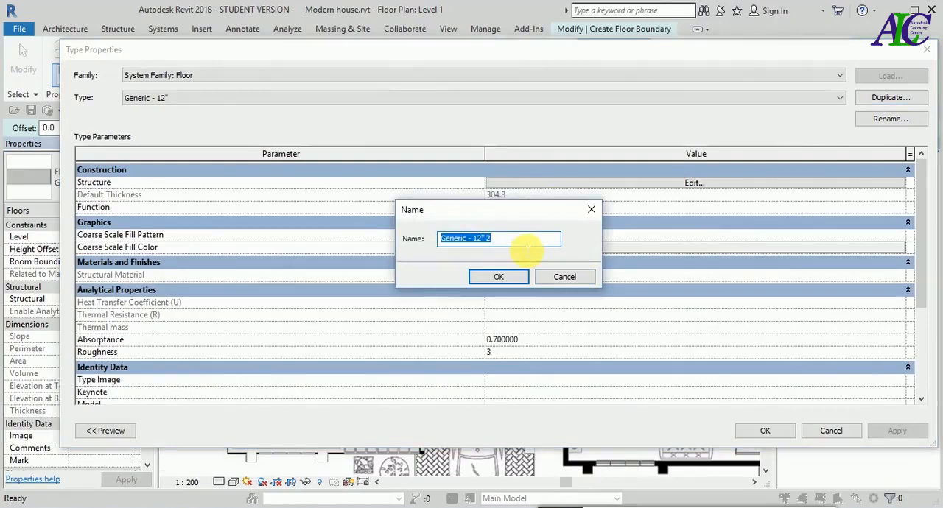
text(living room)
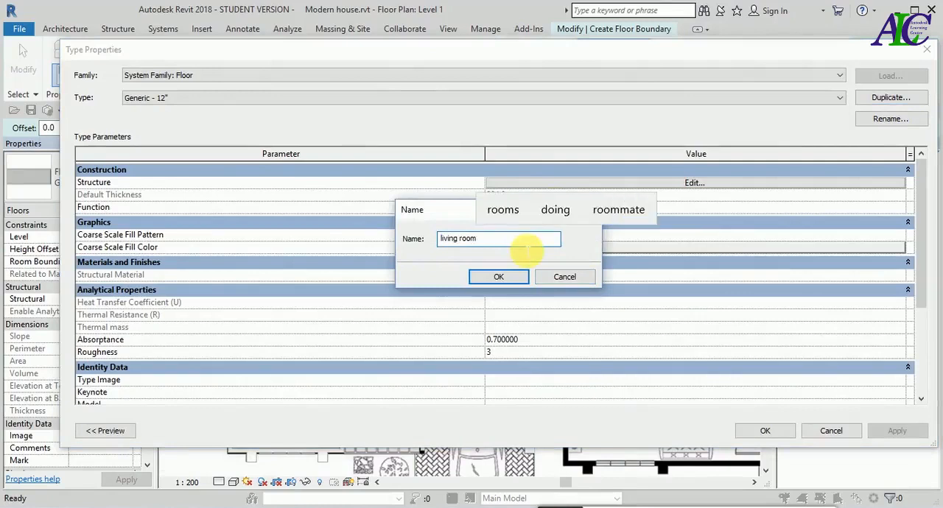
click(518, 278)
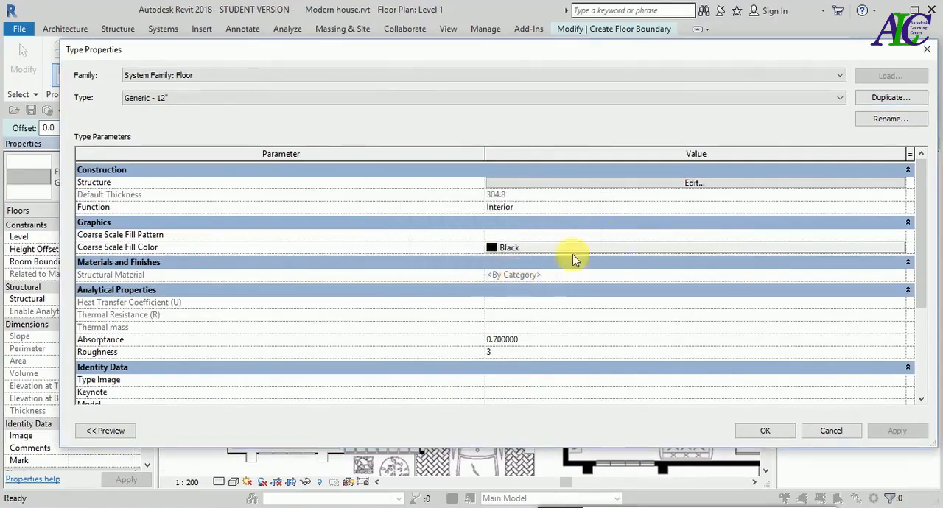
- Set the structure layer thickness of the living room floor type to 150 mm and accept the type
click(706, 189)
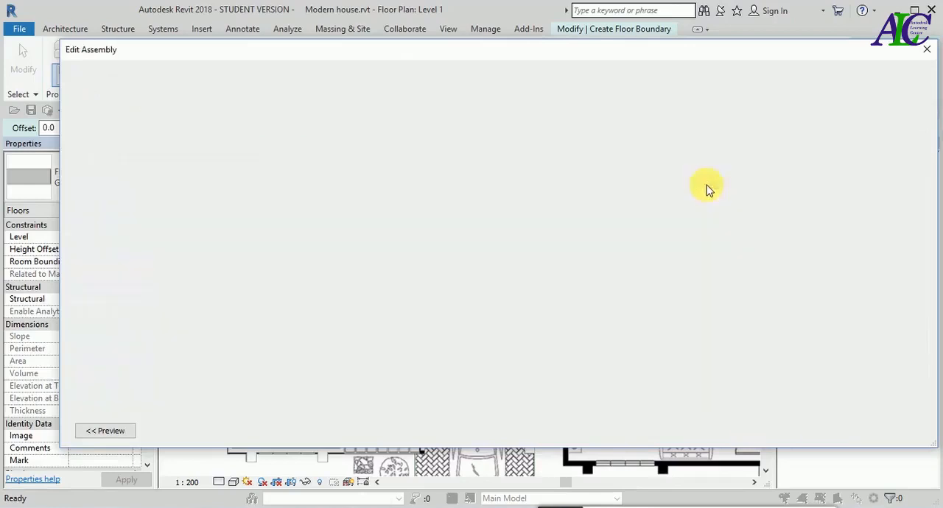
click(479, 186)
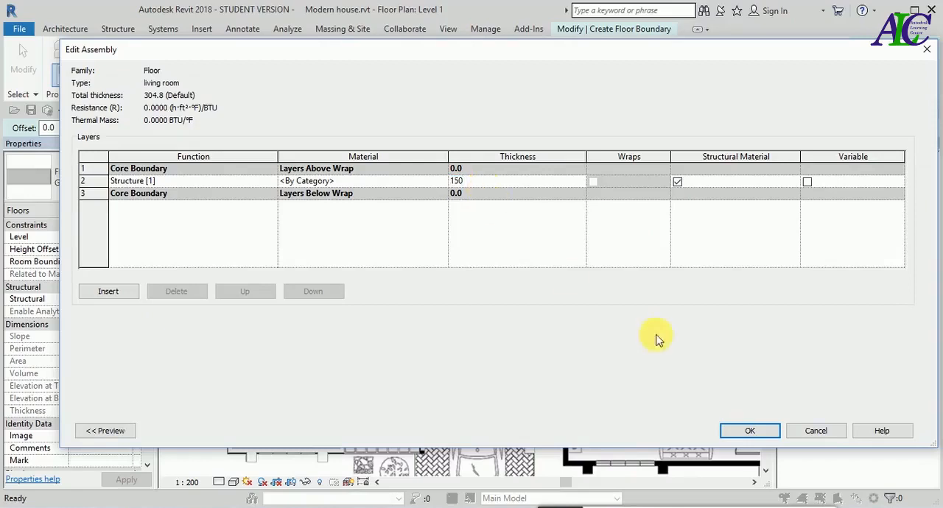
click(766, 429)
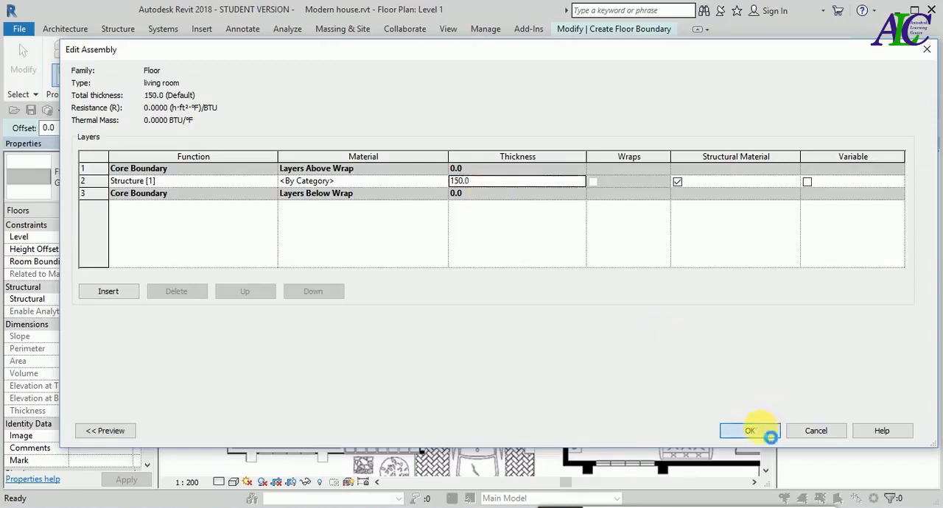
click(765, 432)
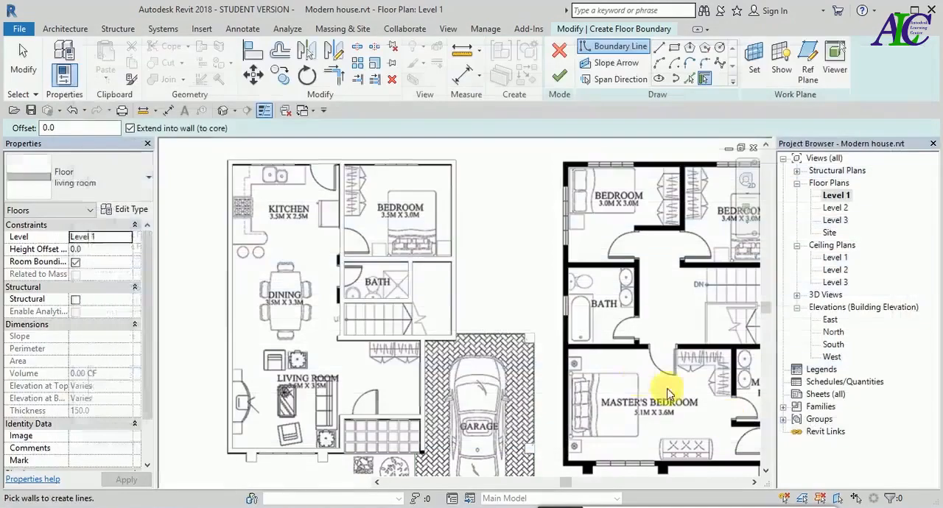
- Sketch straight floor boundary lines along the living room's front wall centreline and around the porch recess to the garage-side wall
scroll(501, 319, down, 2)
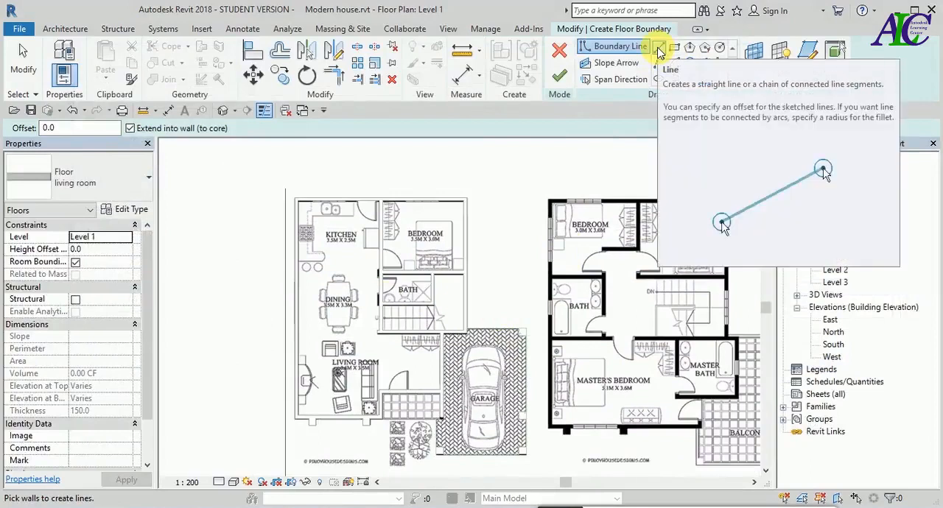
click(660, 49)
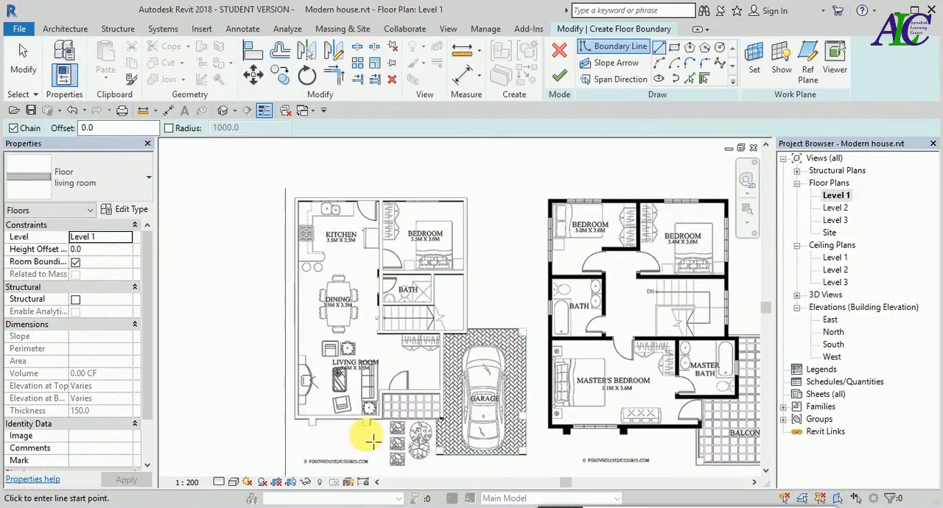
scroll(327, 436, up, 2)
scroll(324, 435, up, 3)
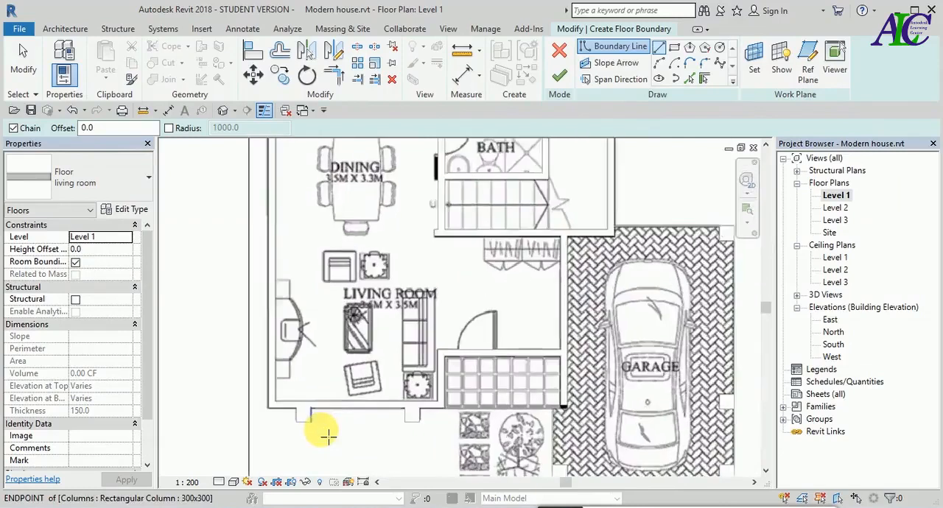
scroll(272, 422, up, 3)
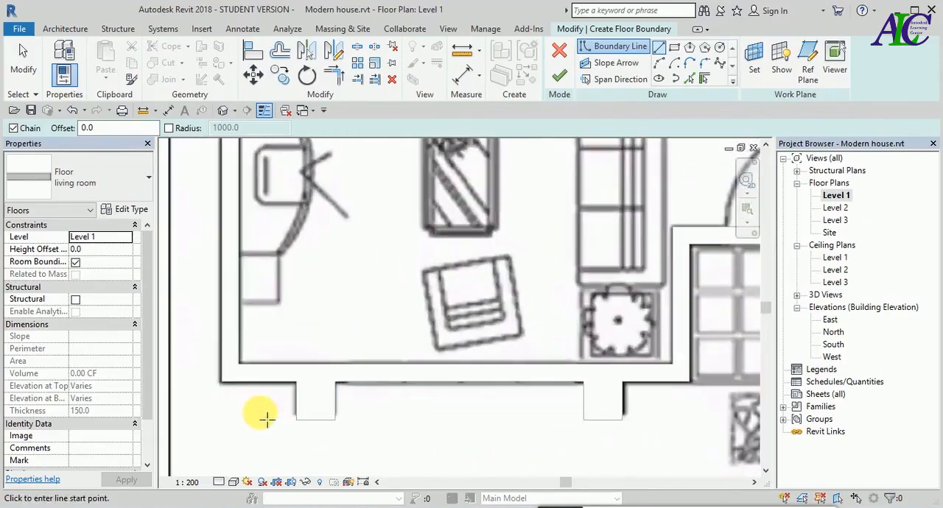
click(229, 372)
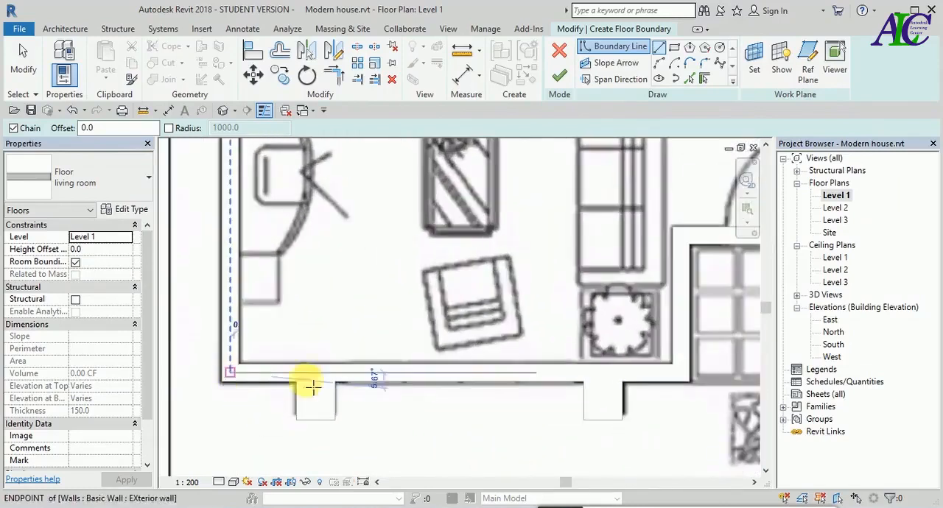
scroll(350, 380, down, 2)
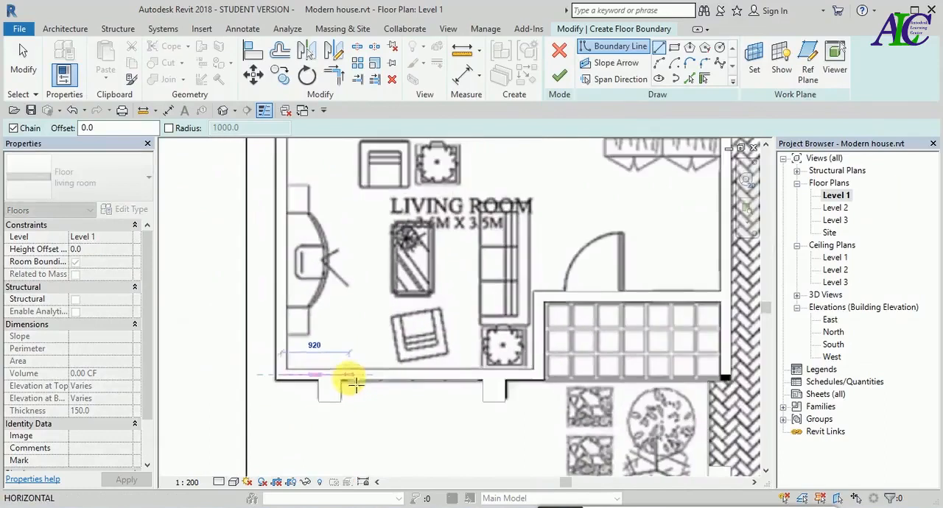
scroll(545, 377, up, 2)
click(539, 369)
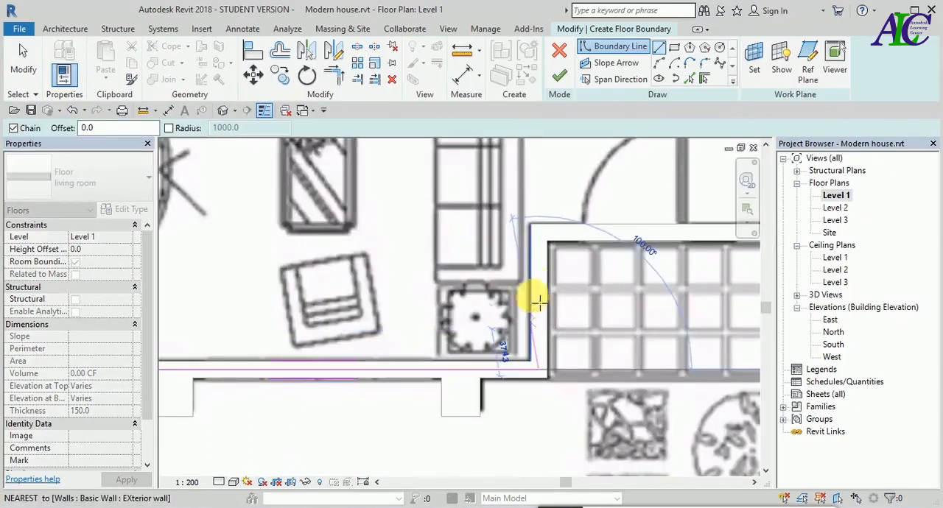
click(539, 234)
scroll(542, 236, down, 2)
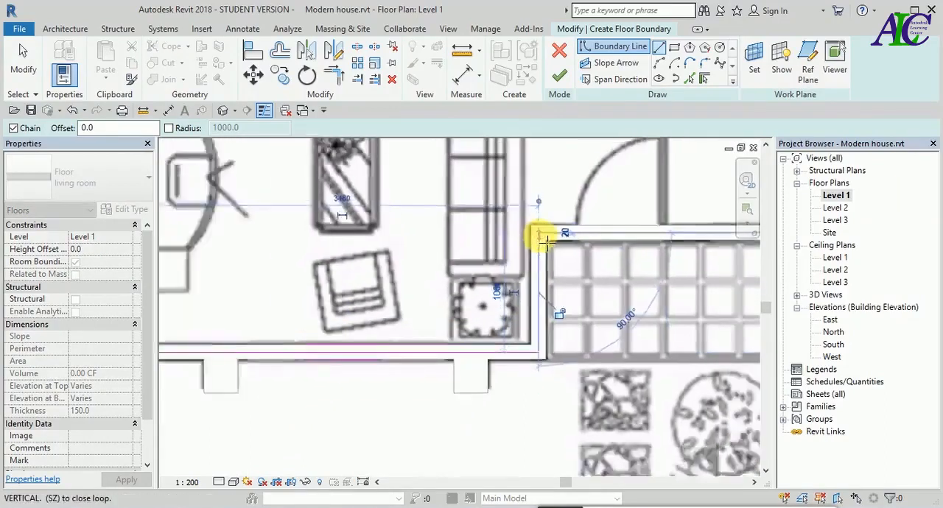
click(722, 234)
- Continue the boundary about 2467 mm up the garage-side wall and about 2518 mm across to the wall corner below the stairs
scroll(716, 238, down, 2)
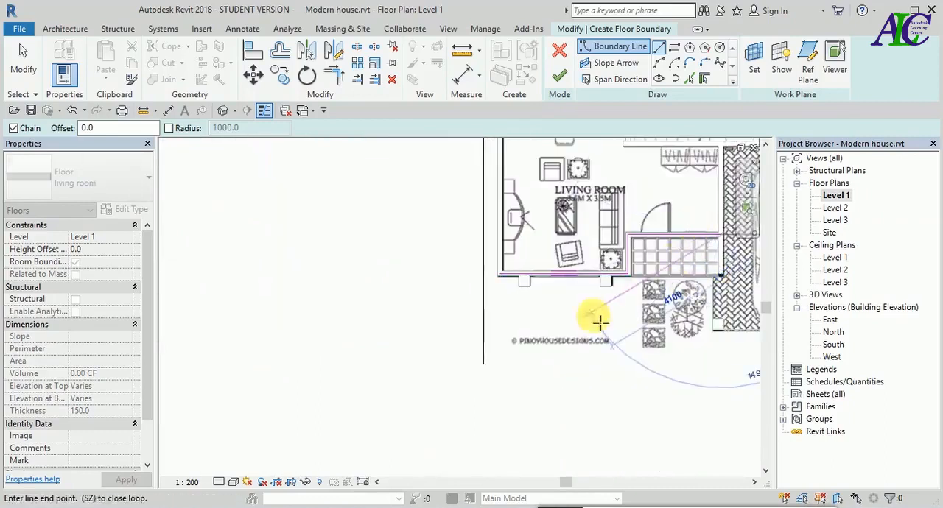
scroll(600, 316, down, 2)
scroll(680, 234, up, 5)
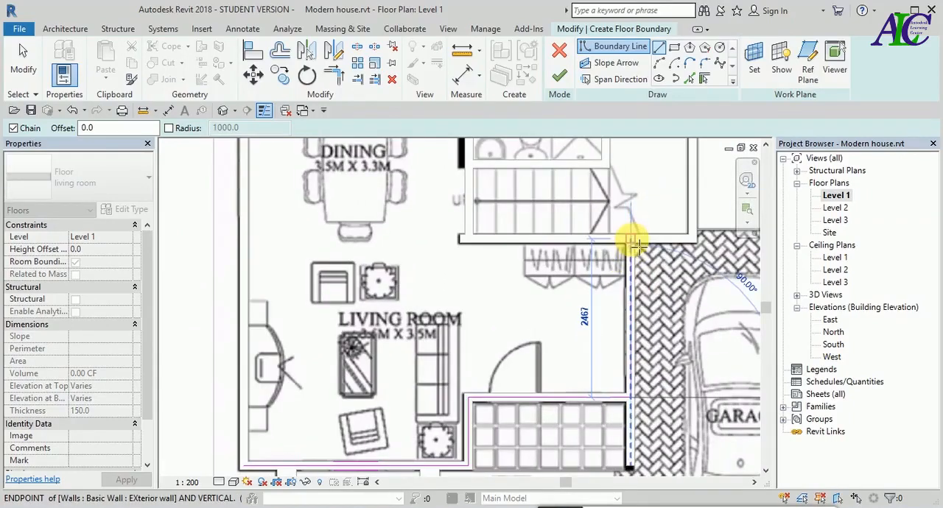
click(632, 242)
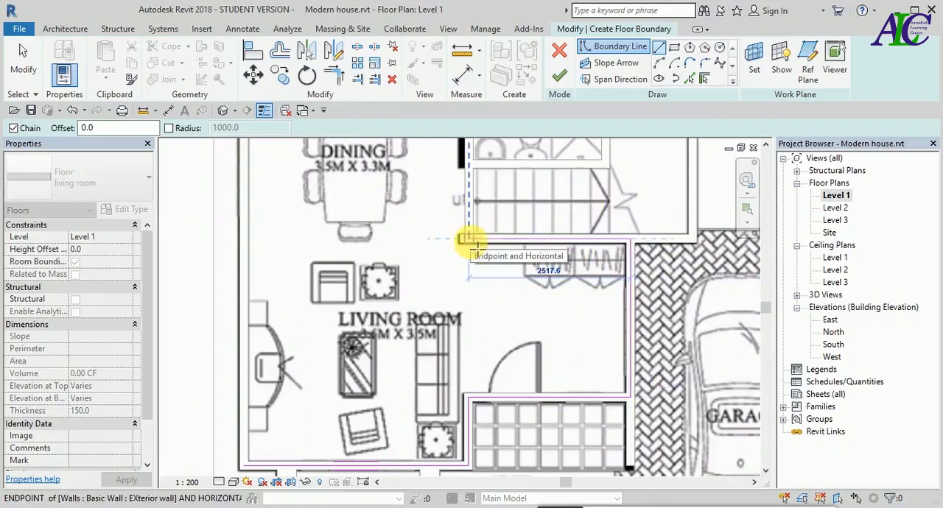
click(468, 239)
- Extend the boundary about 2740 mm up the wall beside the stairs and bath to that wall's midpoint
scroll(469, 249, down, 2)
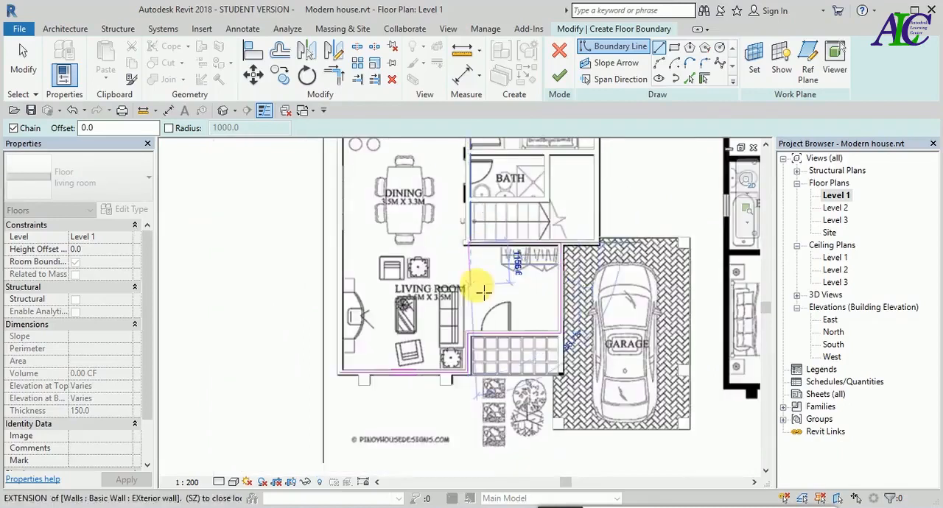
scroll(435, 270, down, 3)
scroll(475, 210, up, 5)
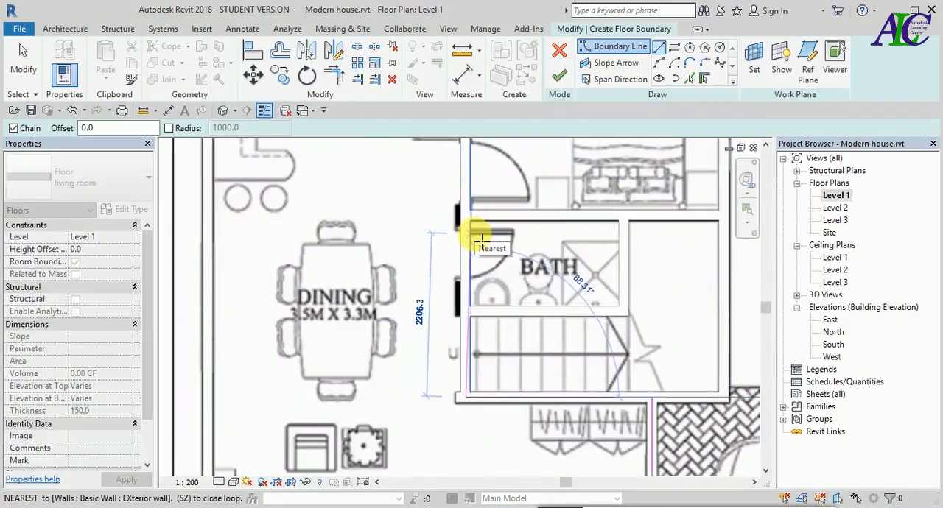
scroll(480, 243, down, 2)
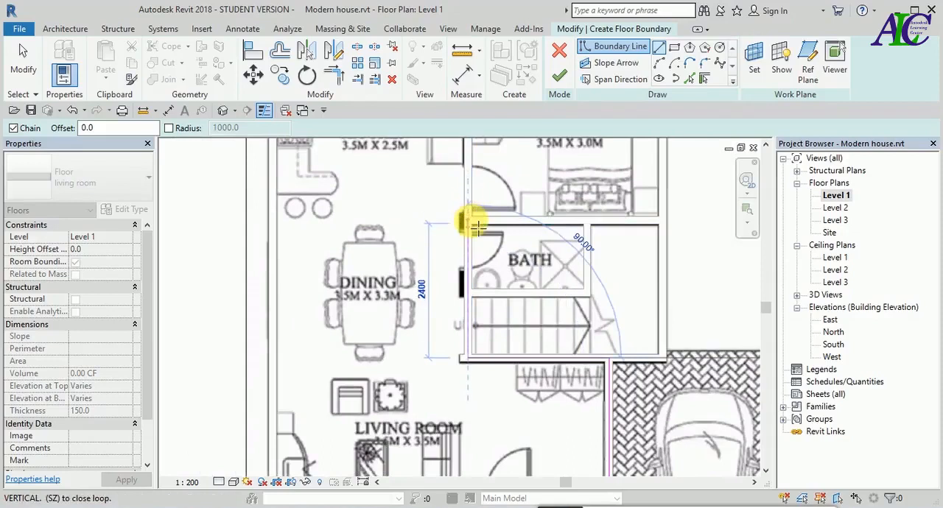
scroll(478, 227, up, 1)
scroll(478, 227, up, 1)
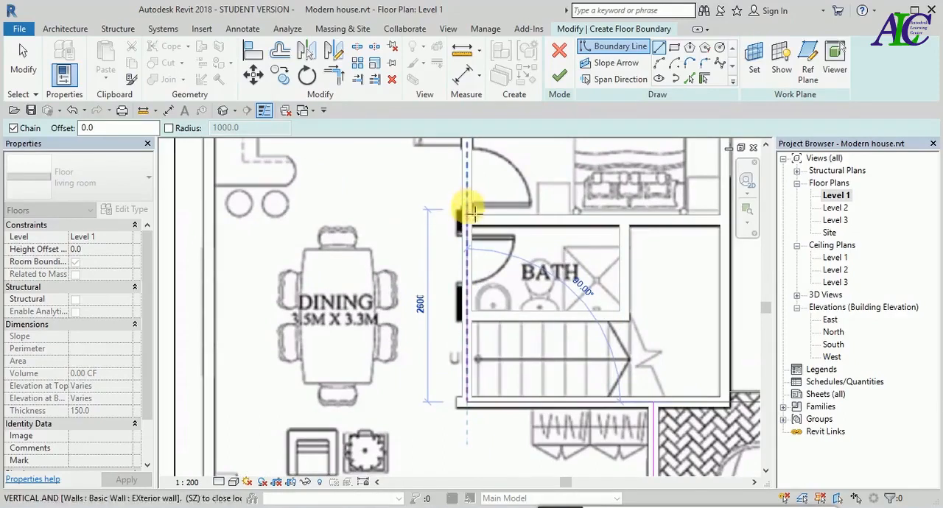
scroll(469, 202, up, 1)
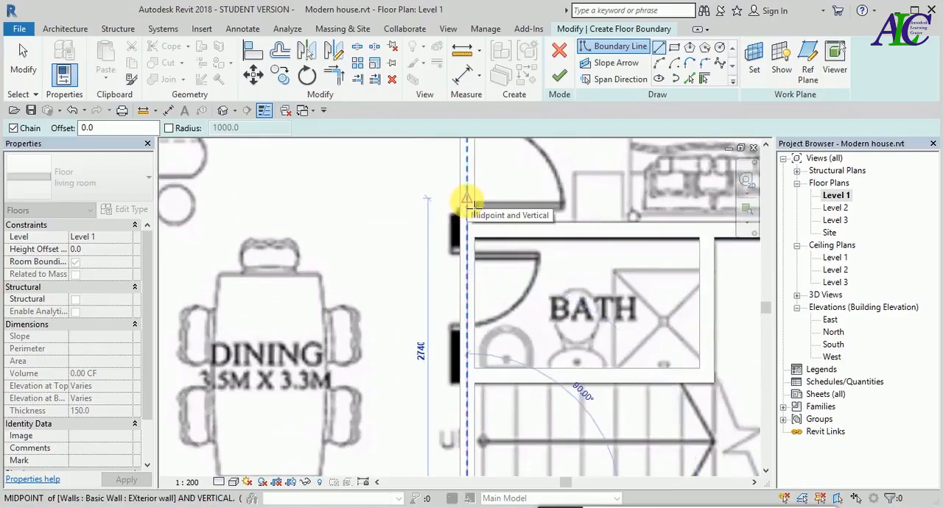
click(467, 198)
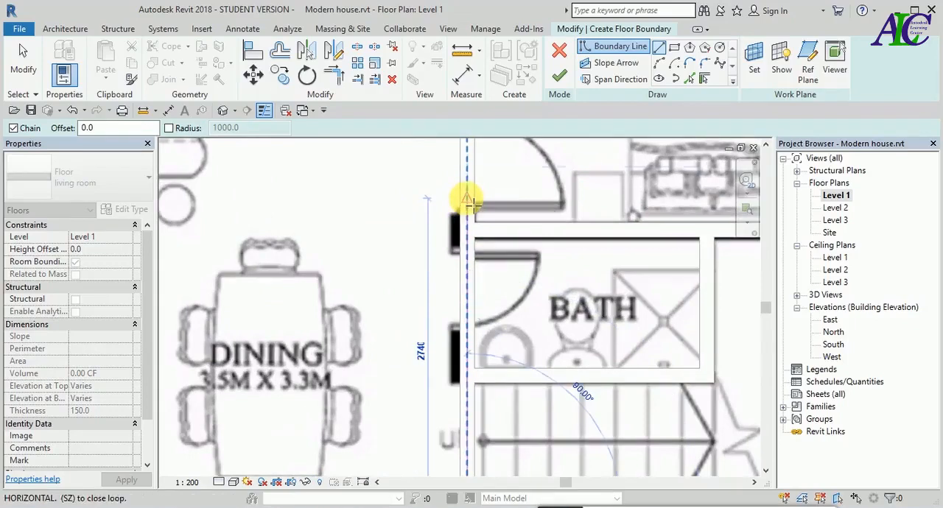
- Draw a horizontal boundary line about 3486 mm long between dining and kitchen to the outer side wall's centreline
scroll(395, 209, down, 2)
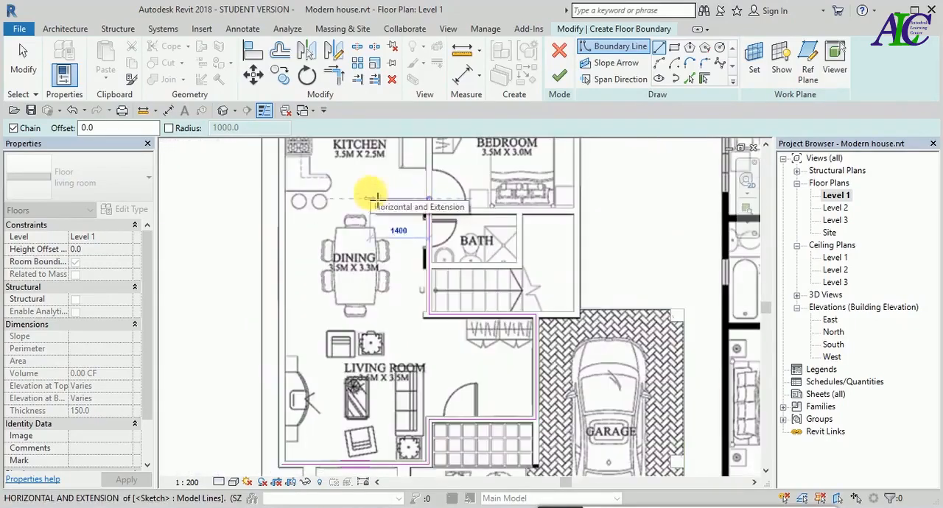
scroll(273, 200, up, 3)
scroll(277, 199, up, 2)
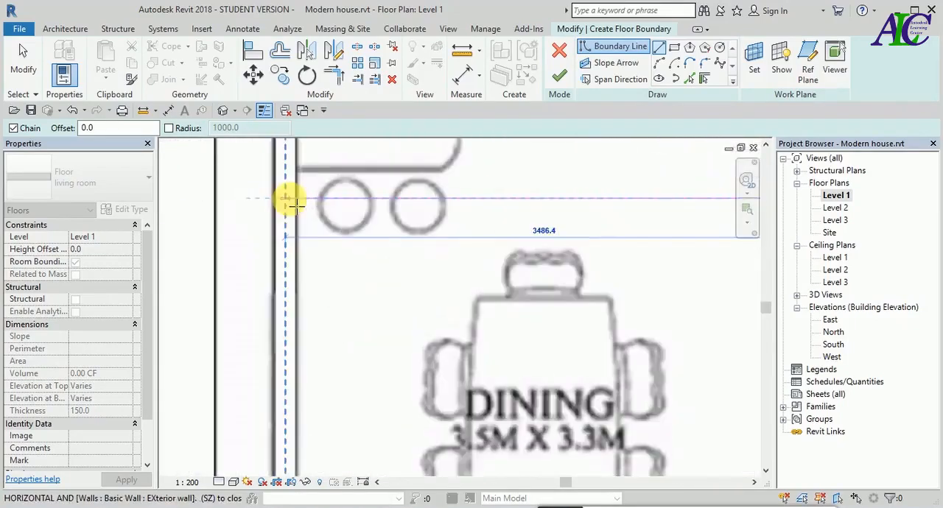
click(285, 200)
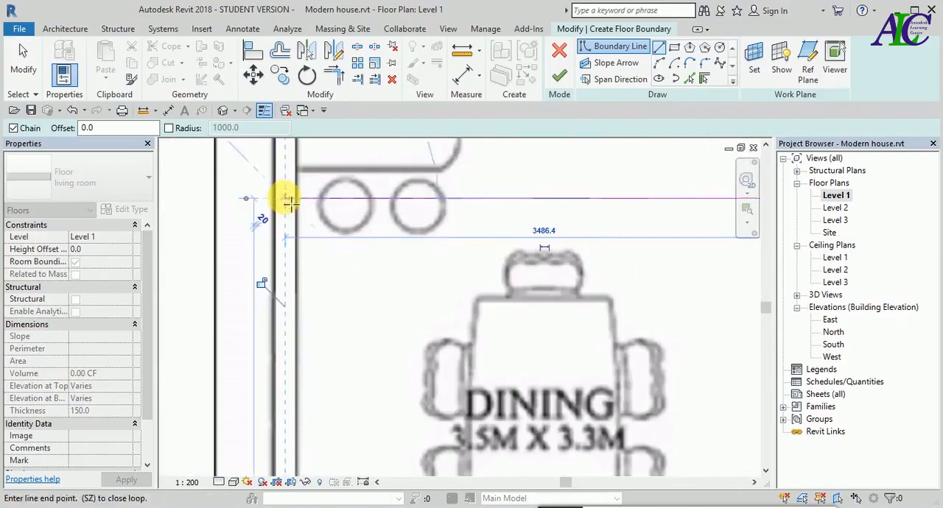
- Close the boundary down the outer side wall to the living room's front corner and finish the floor
scroll(294, 243, down, 1)
scroll(294, 239, down, 5)
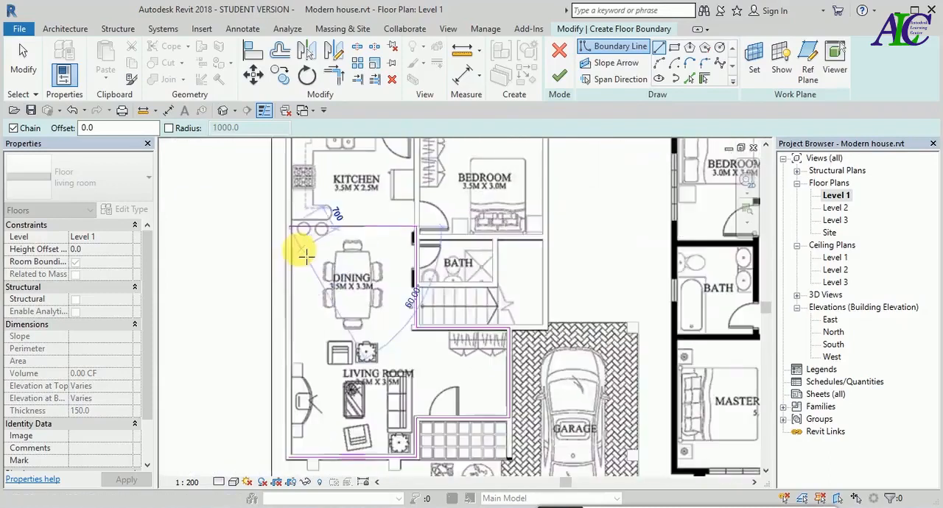
scroll(305, 380, up, 5)
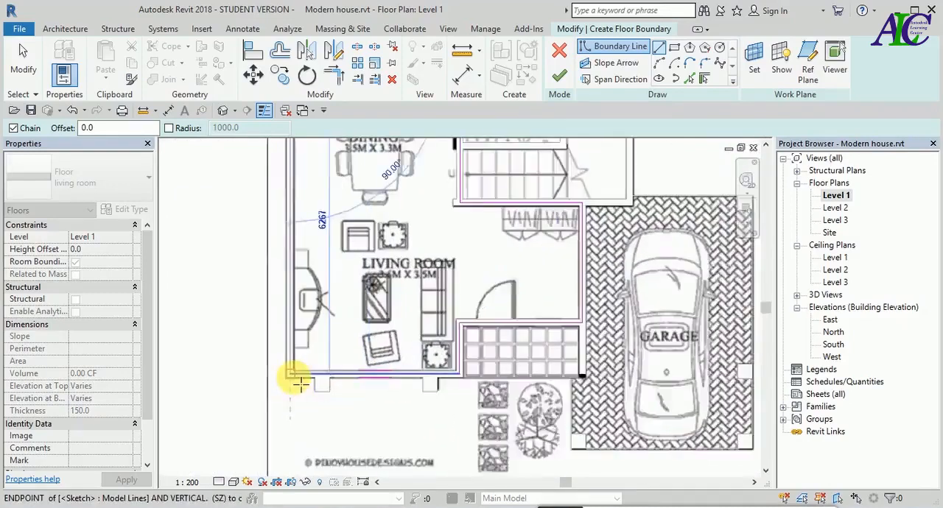
click(291, 376)
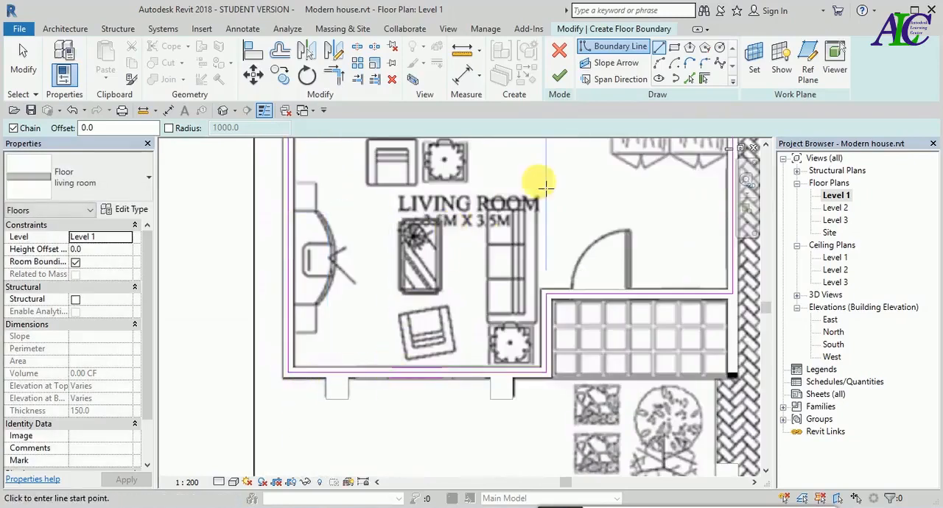
click(561, 78)
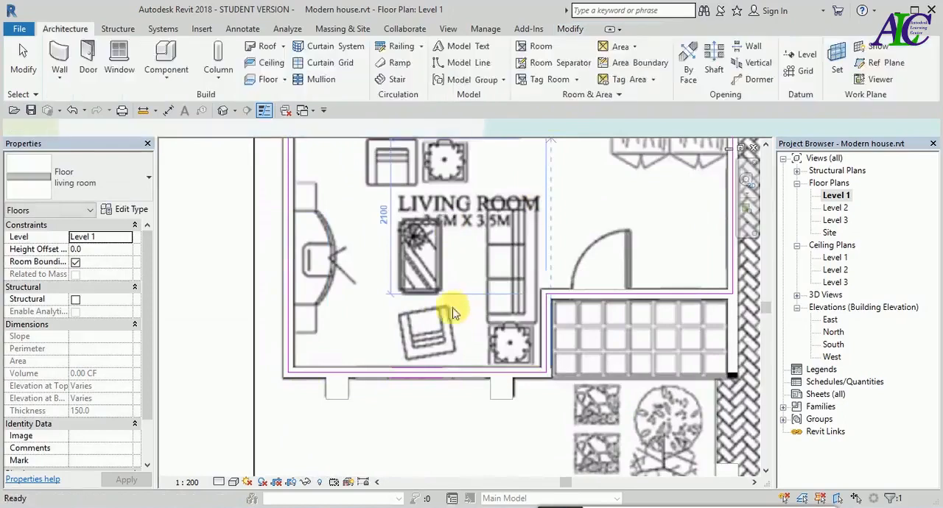
- Start a new floor and duplicate the living room floor type as Kitchen, keeping its single 150 mm structure layer
scroll(328, 377, down, 3)
scroll(329, 381, down, 2)
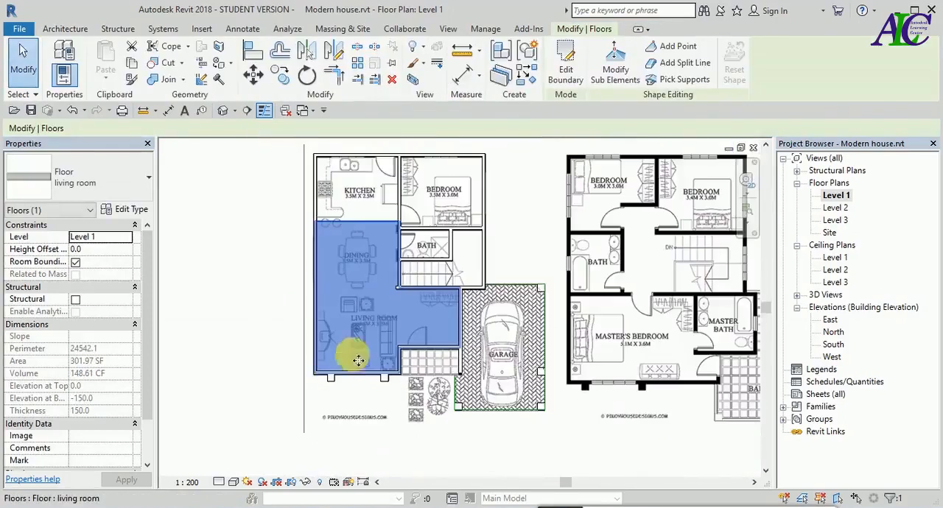
scroll(371, 302, down, 1)
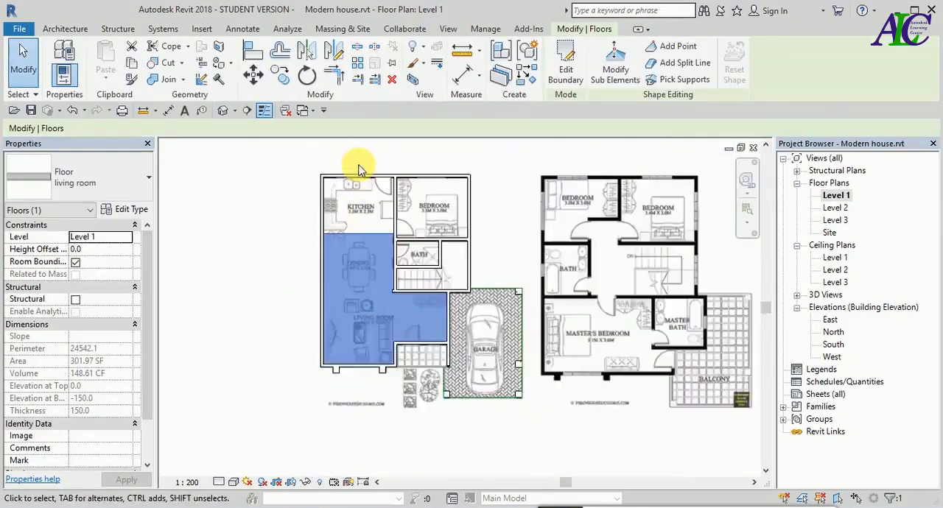
scroll(358, 169, up, 4)
scroll(351, 165, up, 1)
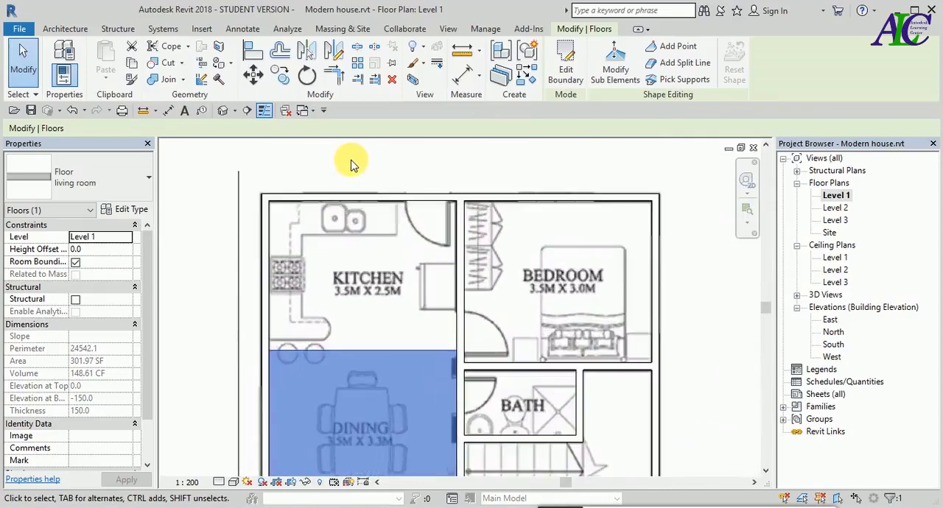
click(65, 29)
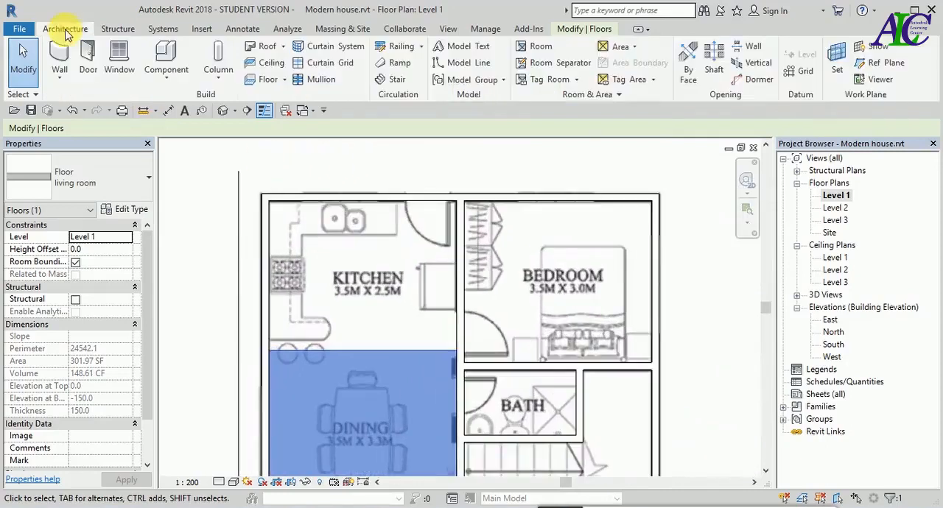
click(268, 79)
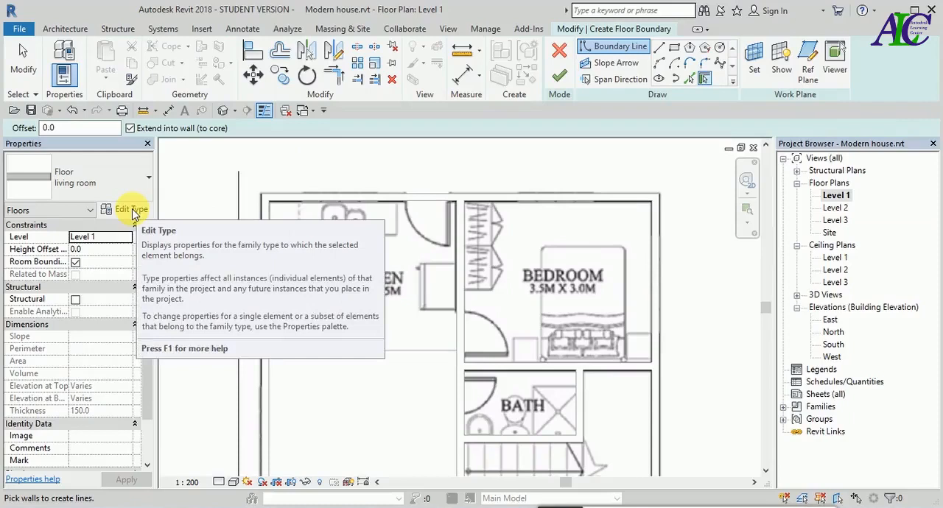
click(131, 211)
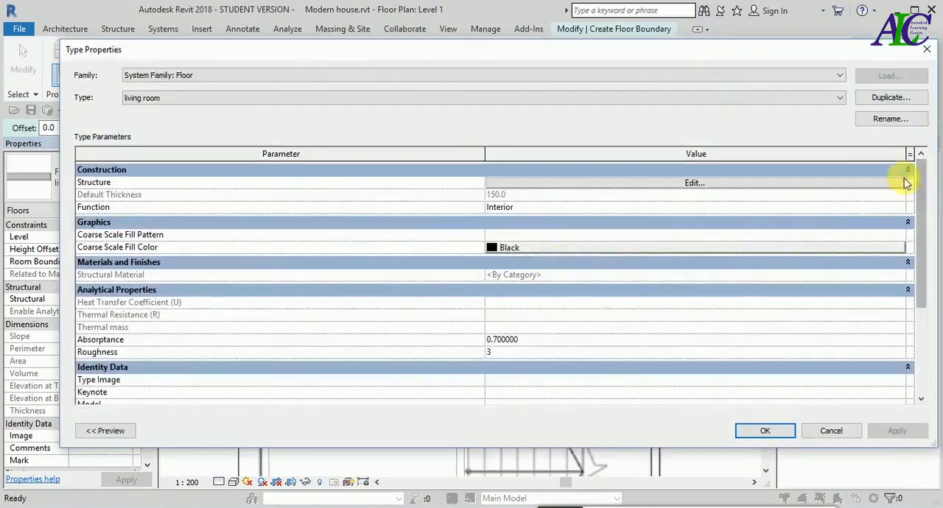
click(891, 97)
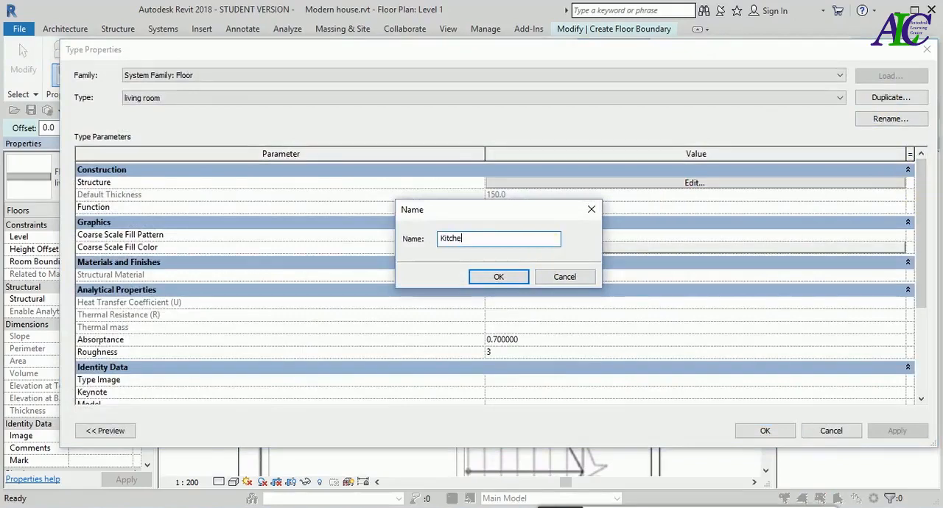
click(517, 276)
click(680, 191)
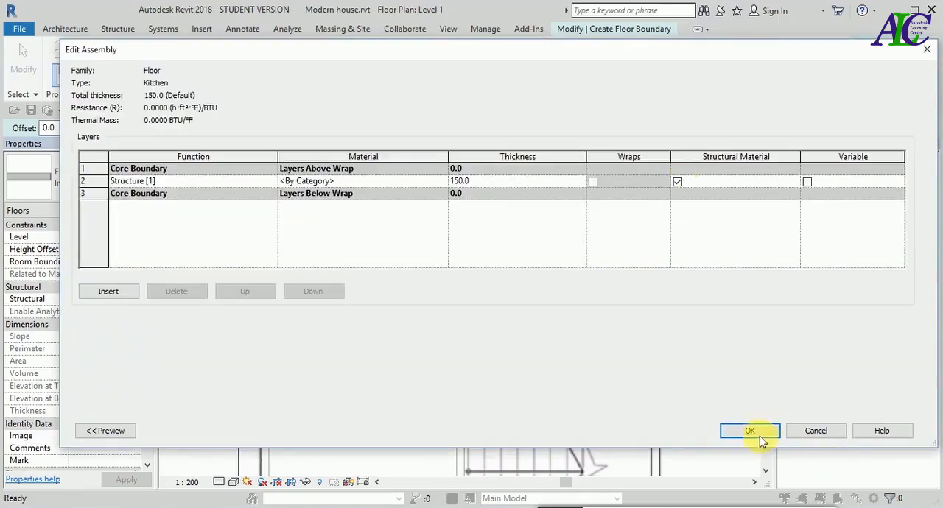
click(750, 431)
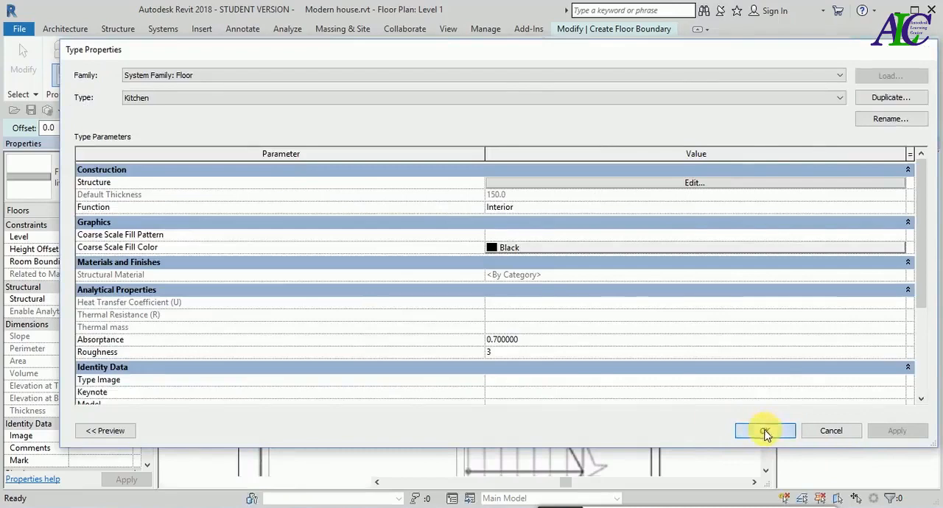
click(767, 432)
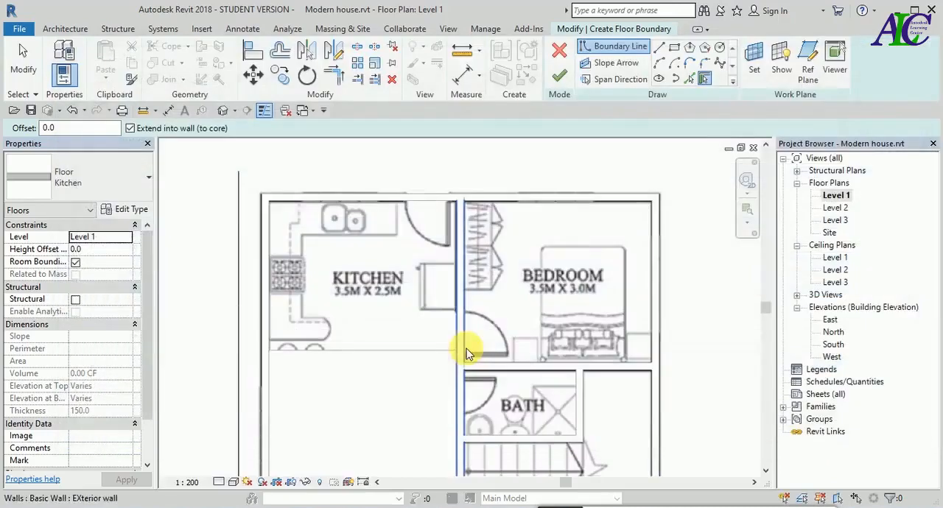
- Draw a straight boundary line about 2738 mm up the outer side wall's centreline from the kitchen-dining edge to the kitchen's back corner
click(660, 47)
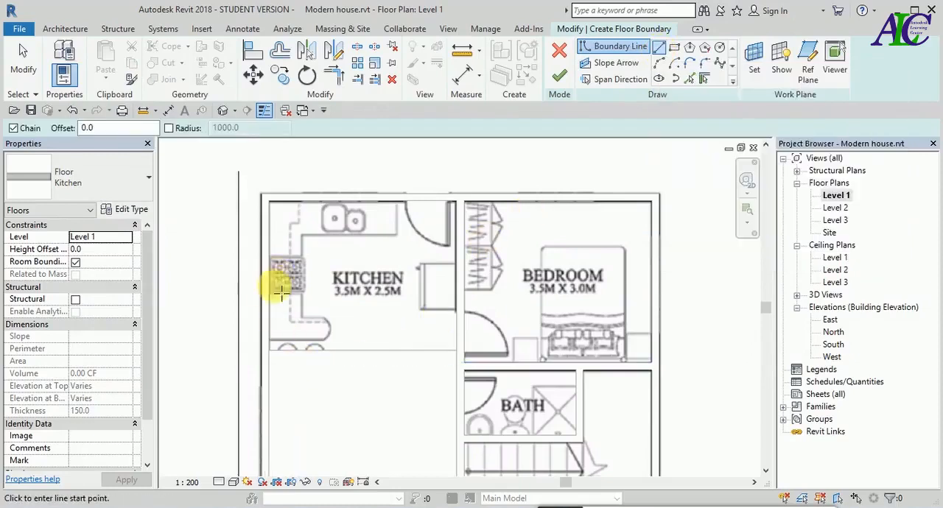
scroll(273, 354, up, 5)
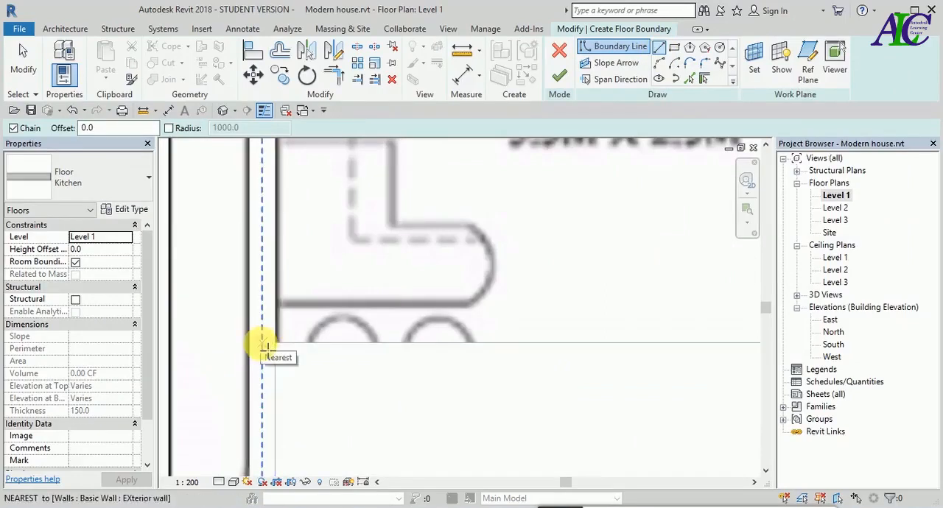
click(262, 345)
scroll(266, 309, down, 5)
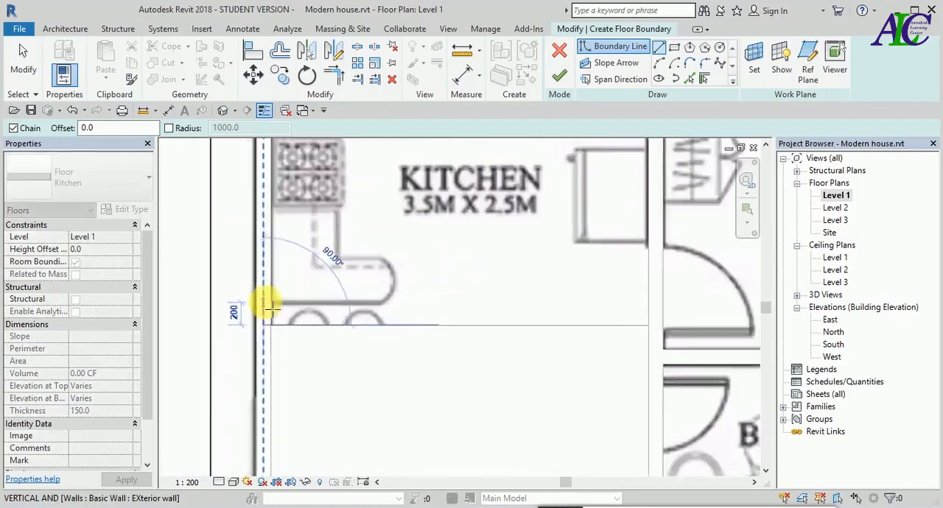
scroll(280, 221, down, 4)
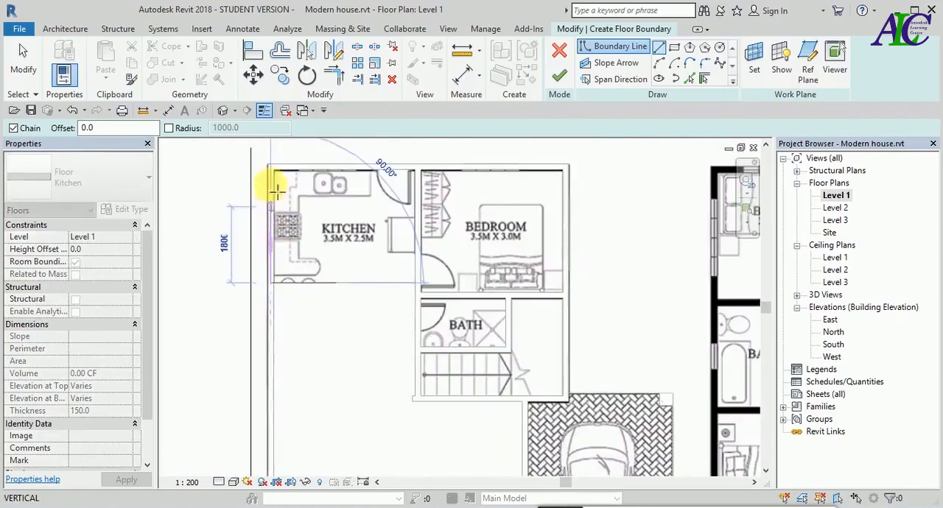
scroll(278, 164, up, 3)
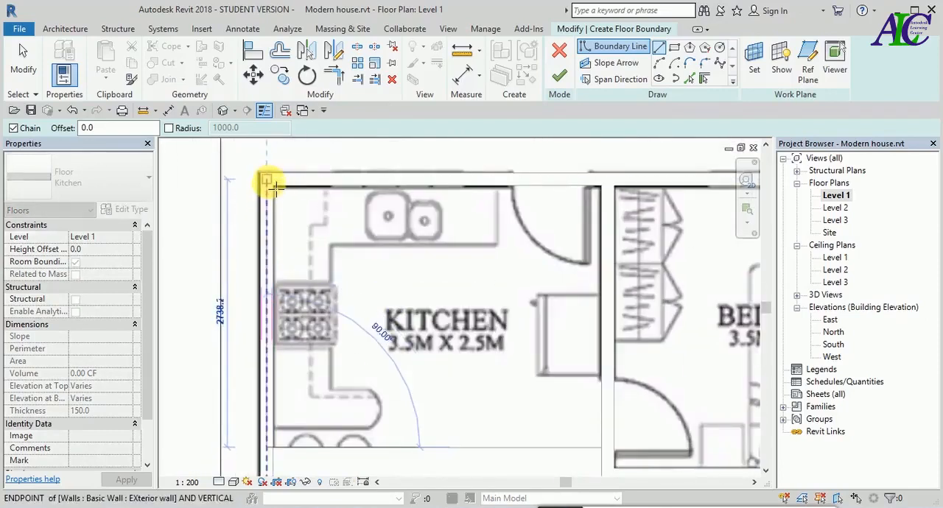
click(268, 182)
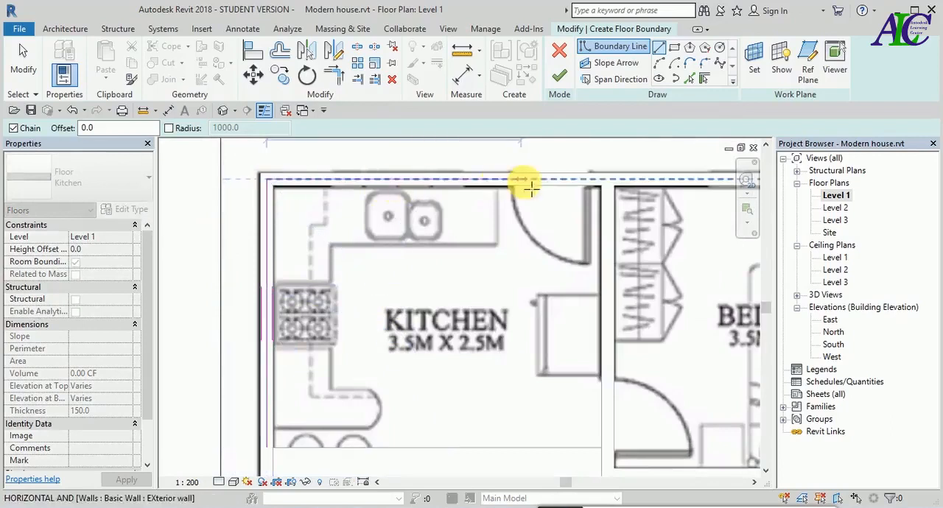
- Continue the boundary along the back wall to the kitchen-bedroom wall's centreline and down that wall to its midpoint at the kitchen-dining edge
click(609, 181)
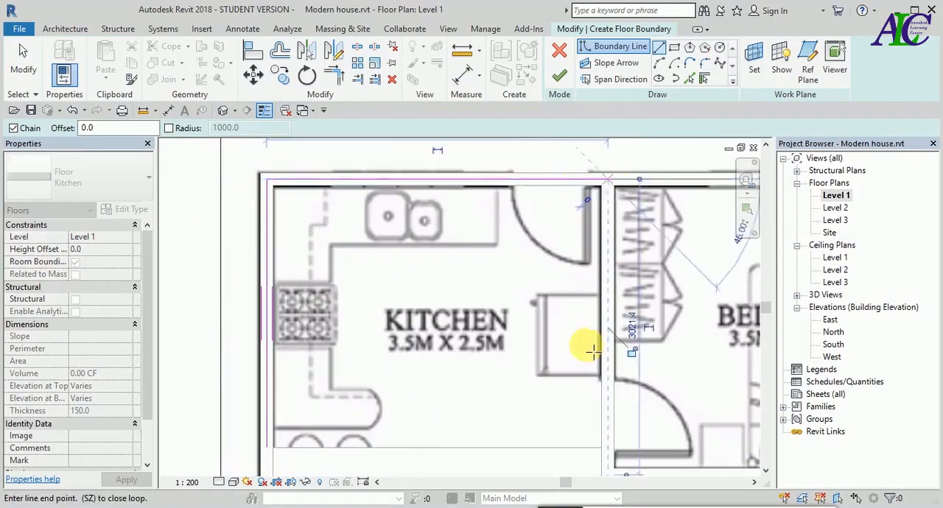
scroll(586, 391, down, 2)
scroll(607, 431, up, 3)
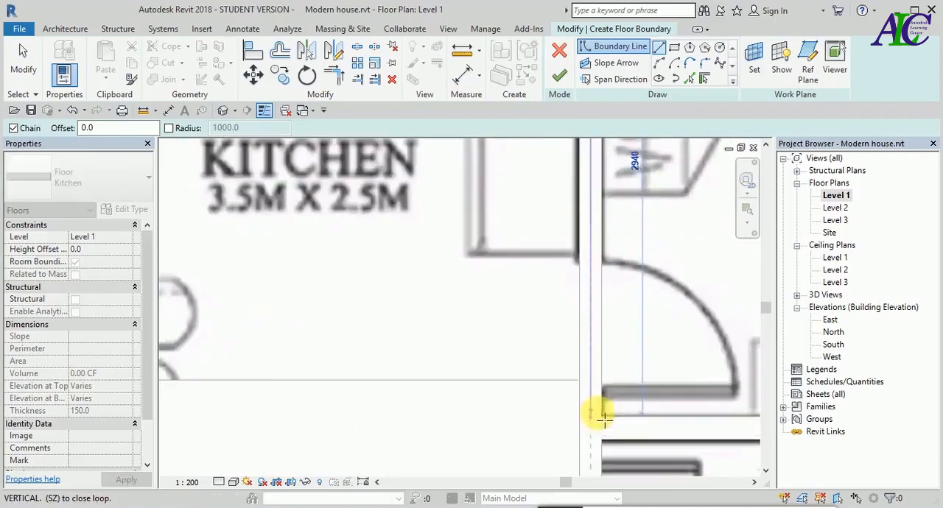
click(592, 383)
- Close the boundary along the kitchen-dining edge to the outer side wall and finish the kitchen floor
scroll(597, 384, up, 1)
scroll(596, 384, down, 2)
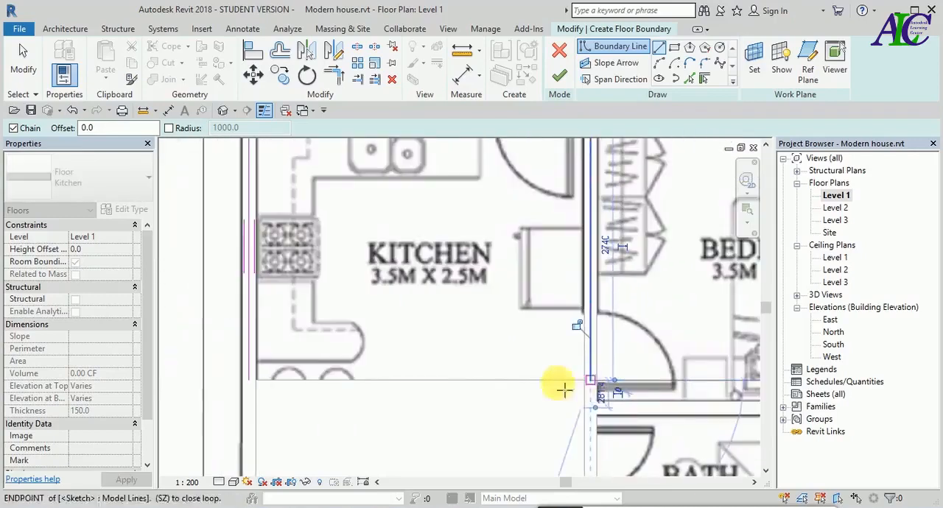
click(254, 382)
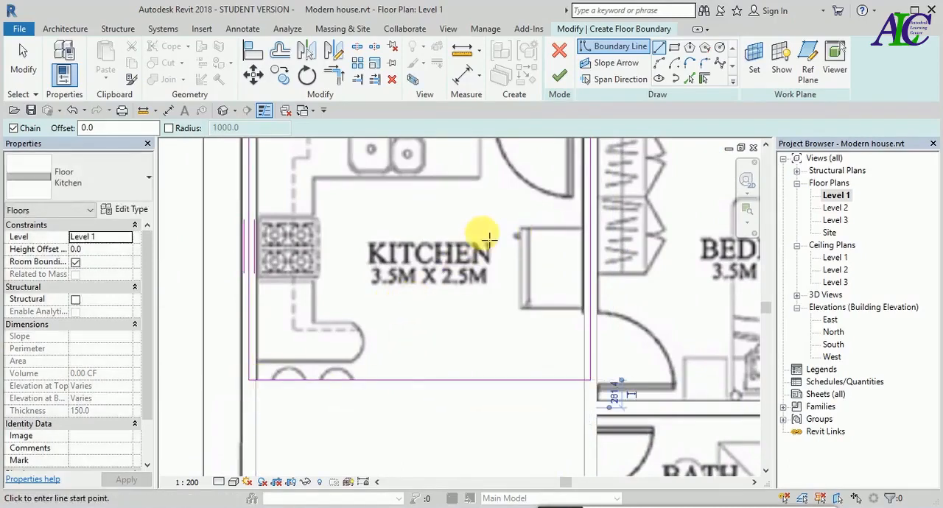
scroll(420, 264, down, 2)
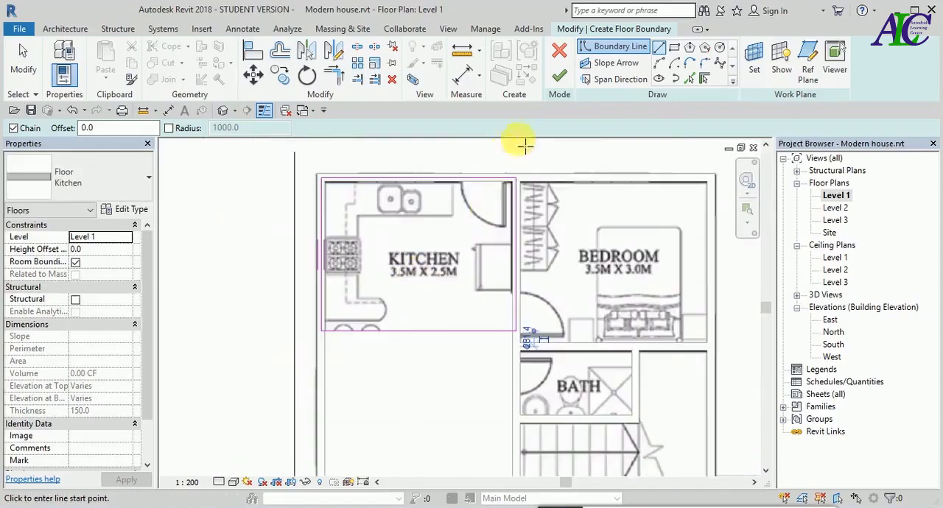
click(559, 81)
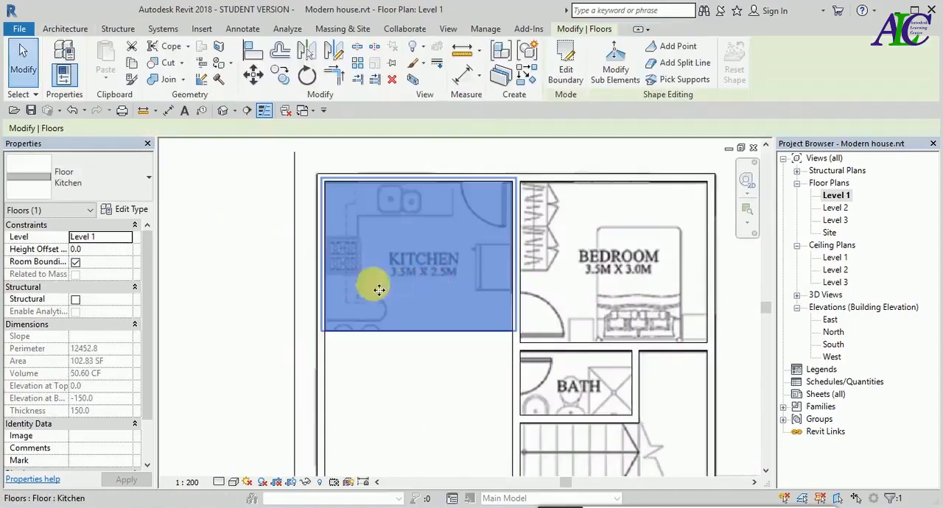
- Open the default 3D view and focus it on the entry floor beside the garage
scroll(359, 278, down, 1)
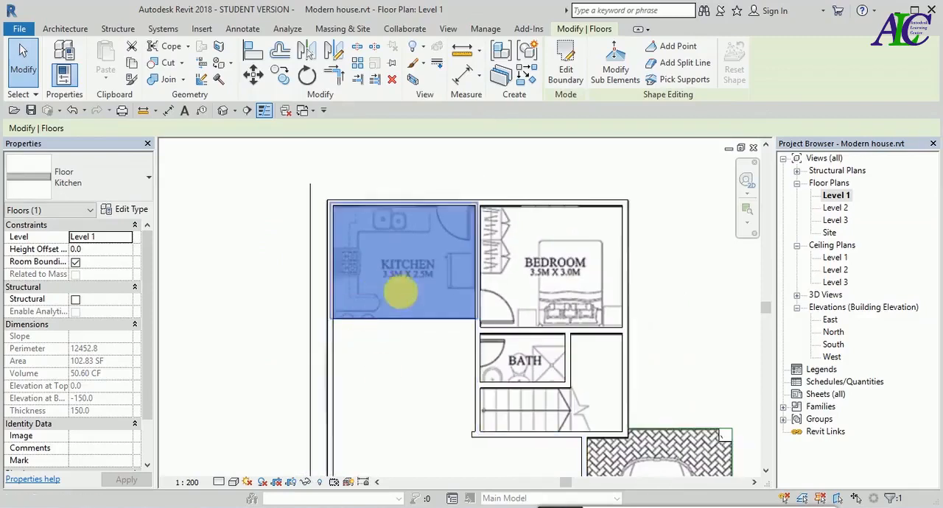
scroll(381, 329, down, 2)
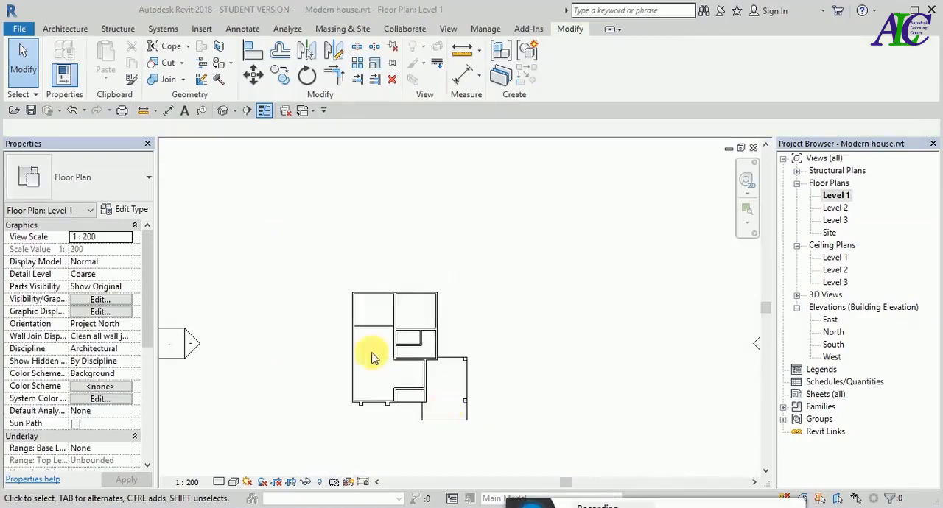
scroll(372, 356, up, 2)
scroll(487, 356, down, 2)
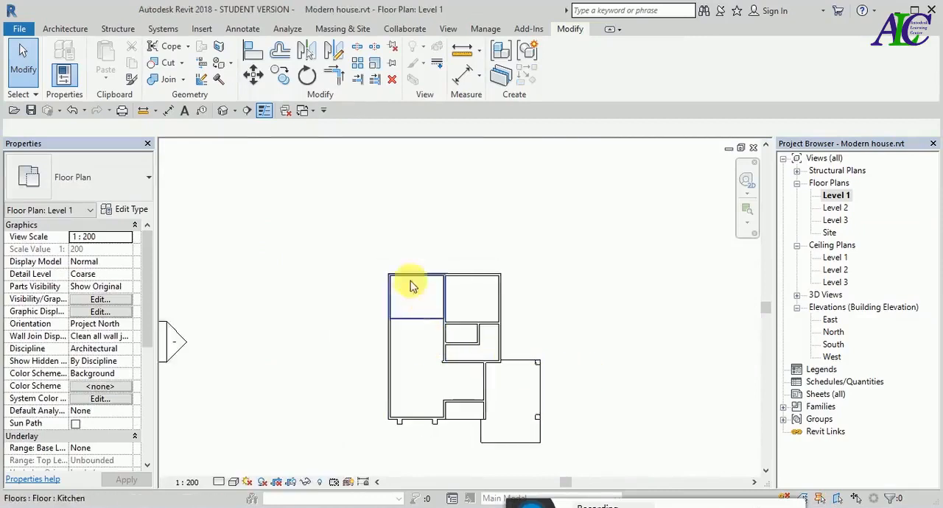
click(223, 110)
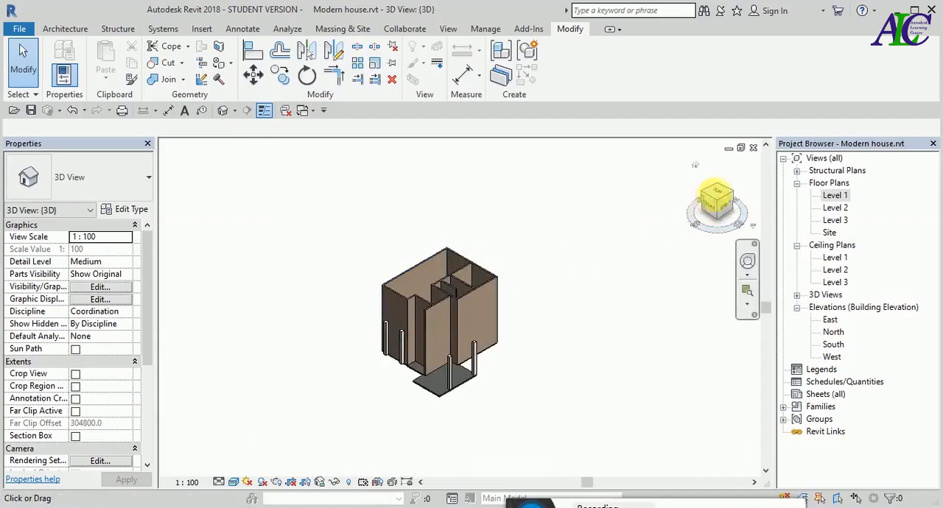
click(721, 199)
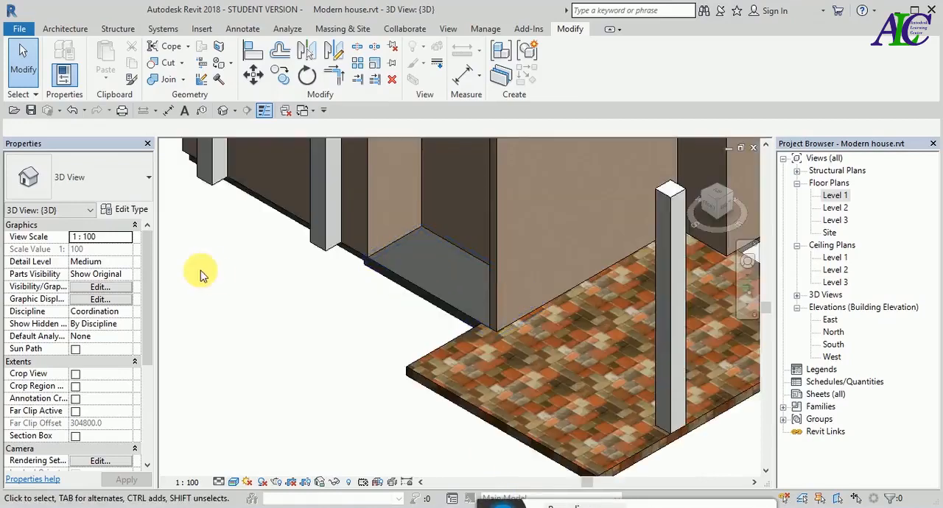
- Select the entry floor and open the material choice for the structure layer of its Entery type
click(131, 212)
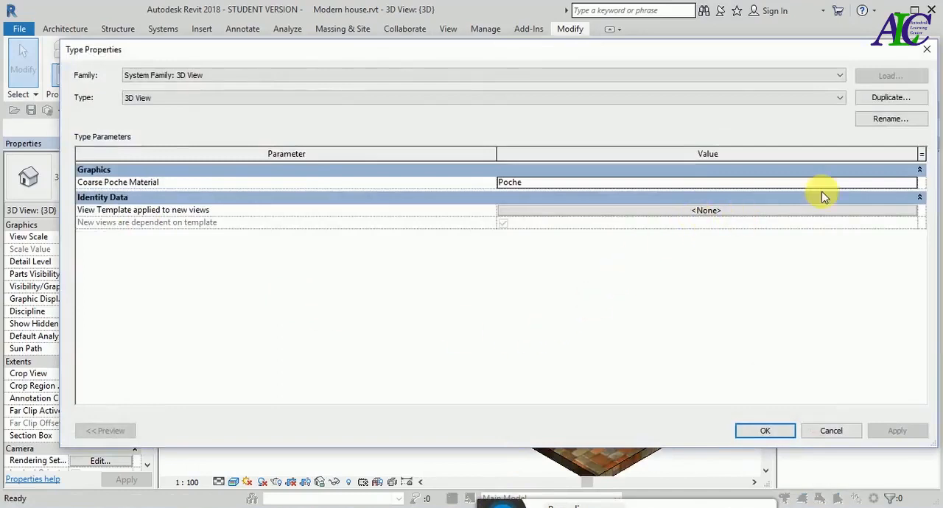
click(926, 50)
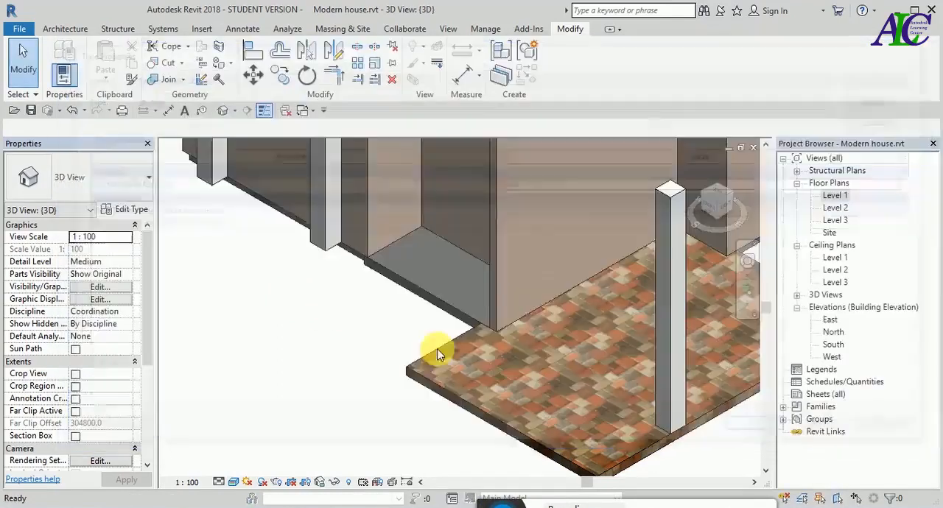
click(432, 278)
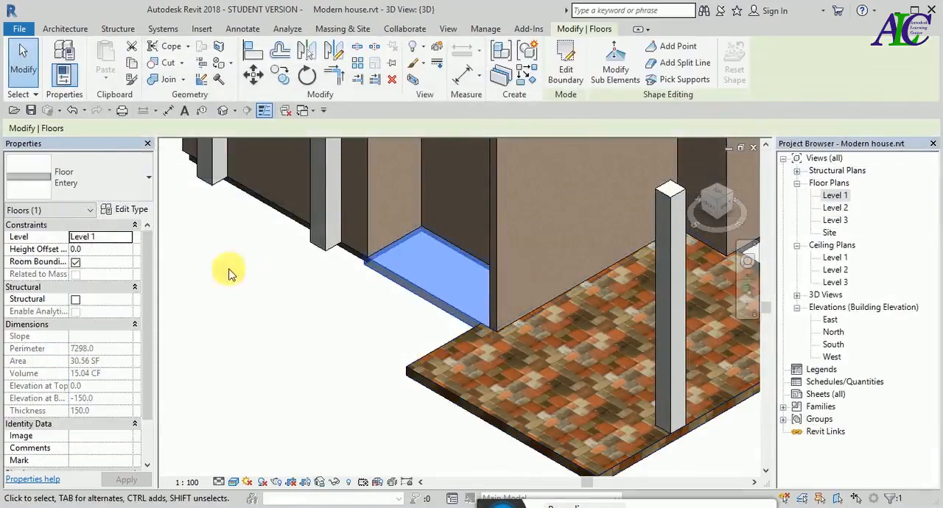
click(131, 210)
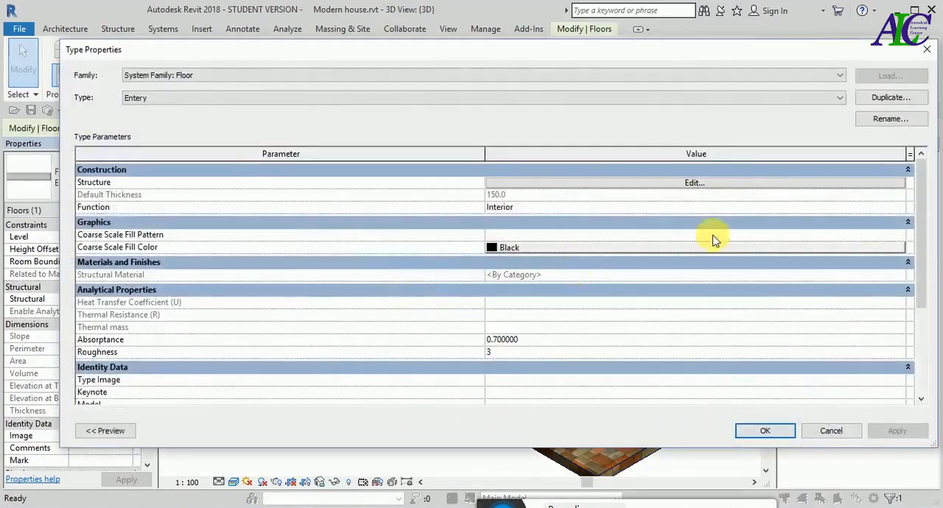
click(696, 184)
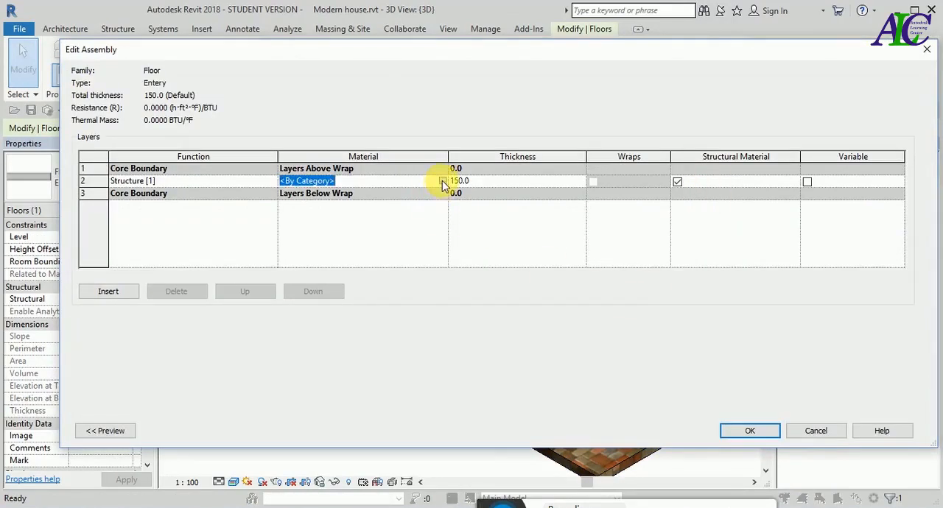
click(442, 181)
- Create a new material named -Entery and have its shading use the render appearance
scroll(337, 375, down, 1)
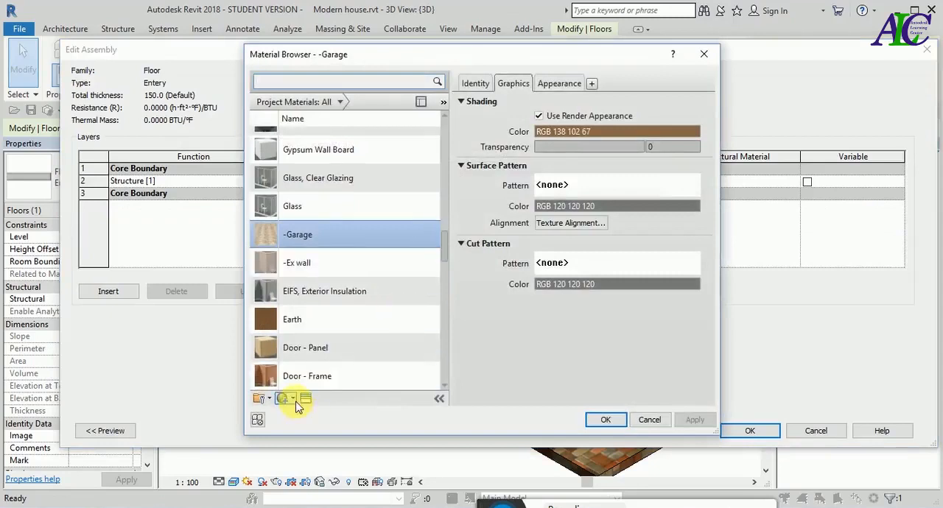
click(296, 402)
click(304, 410)
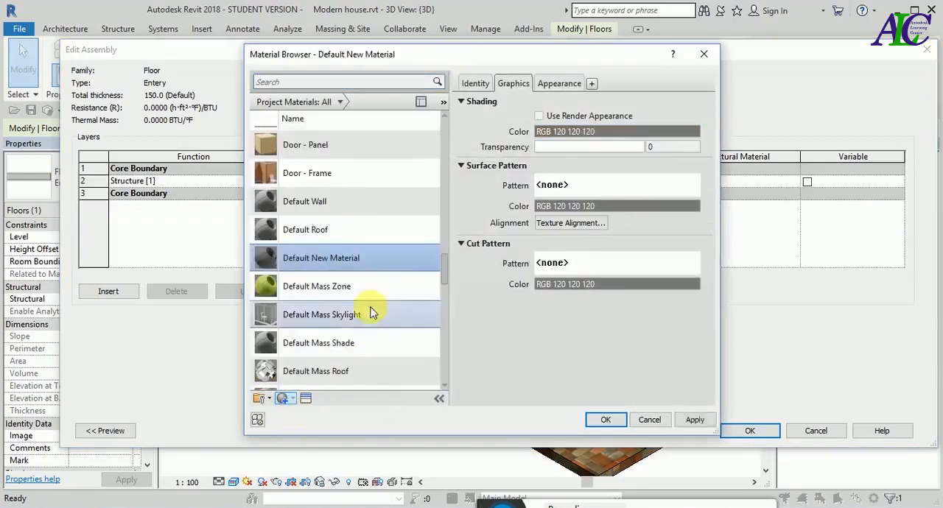
right_click(357, 258)
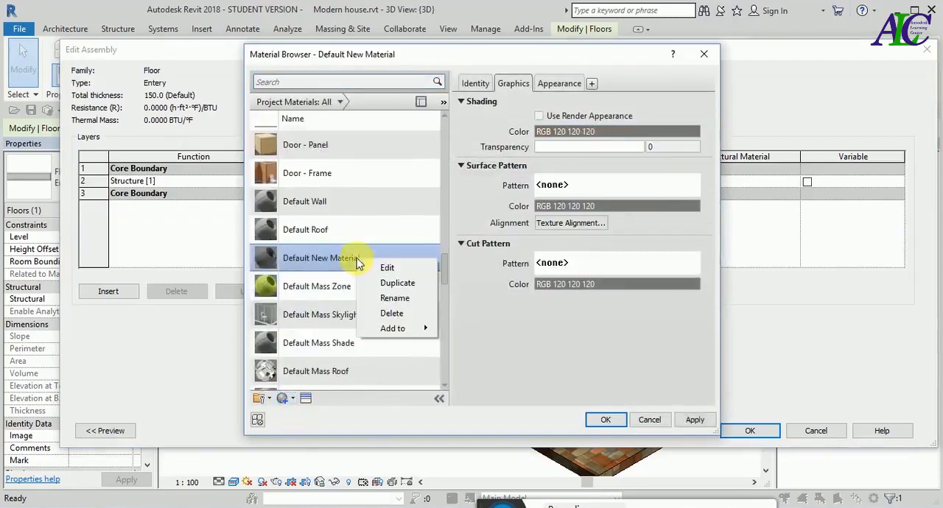
click(383, 302)
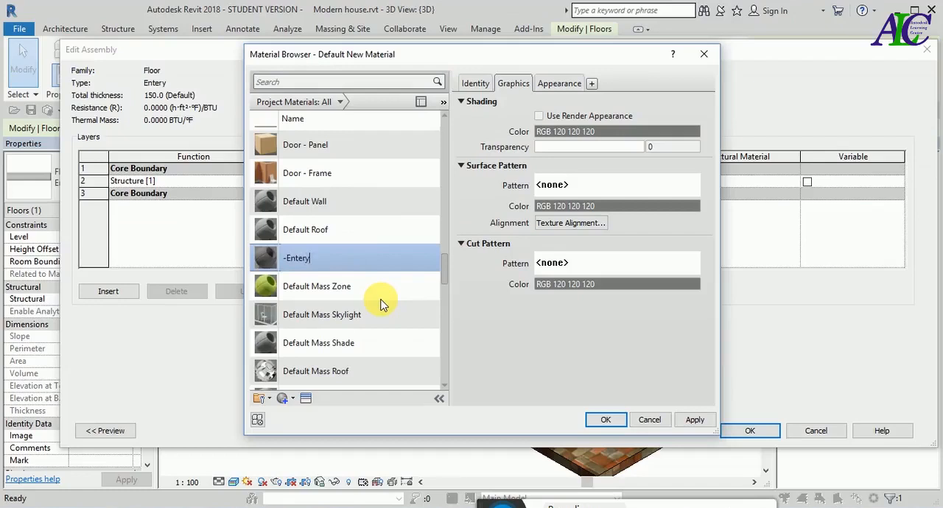
click(539, 115)
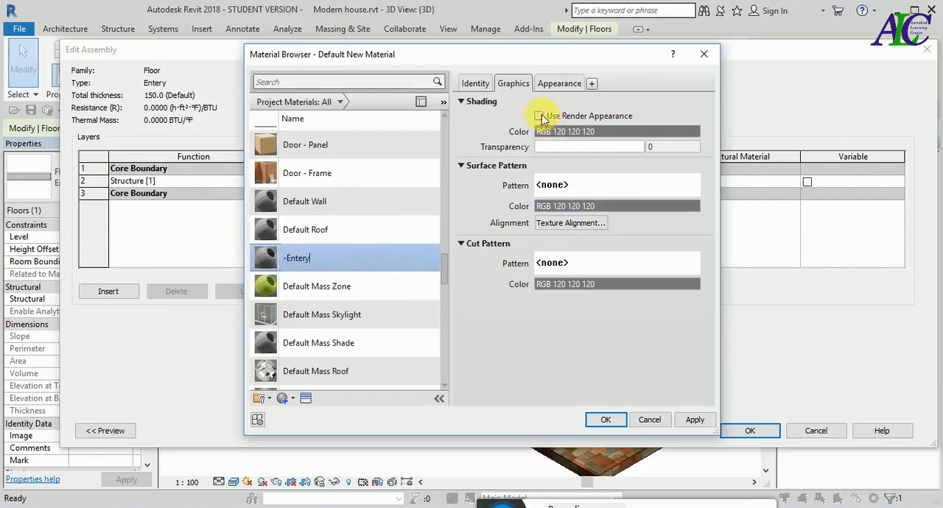
- Replace the -Entery material's appearance with the Coarse Polished - White asset from the Appearance Library's Stone category
click(560, 84)
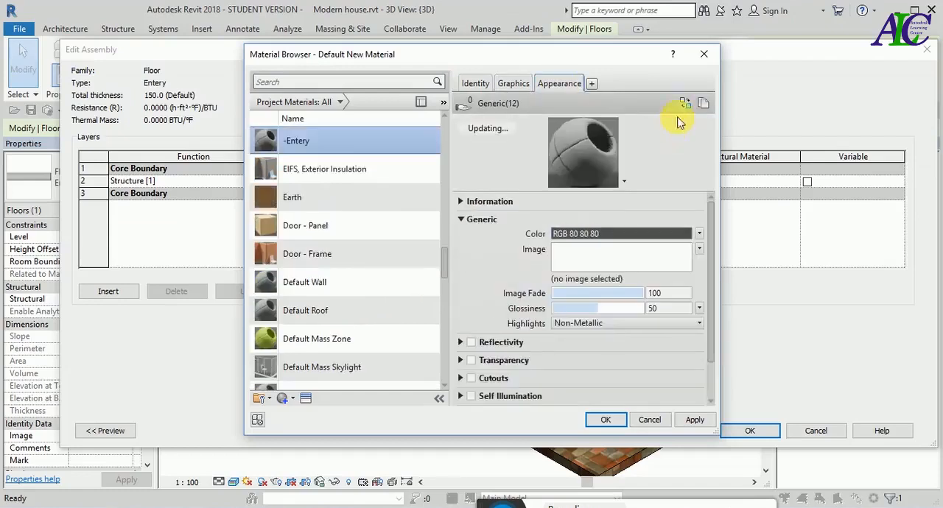
click(686, 103)
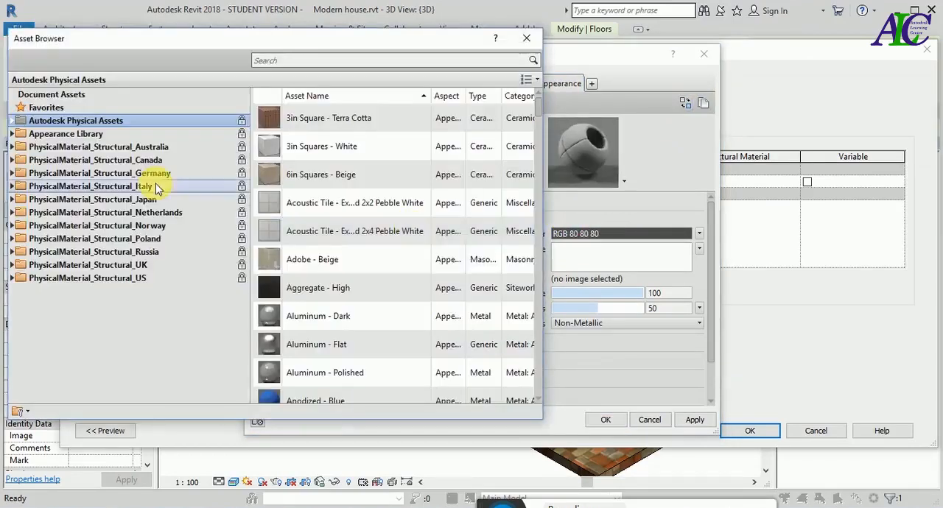
click(12, 134)
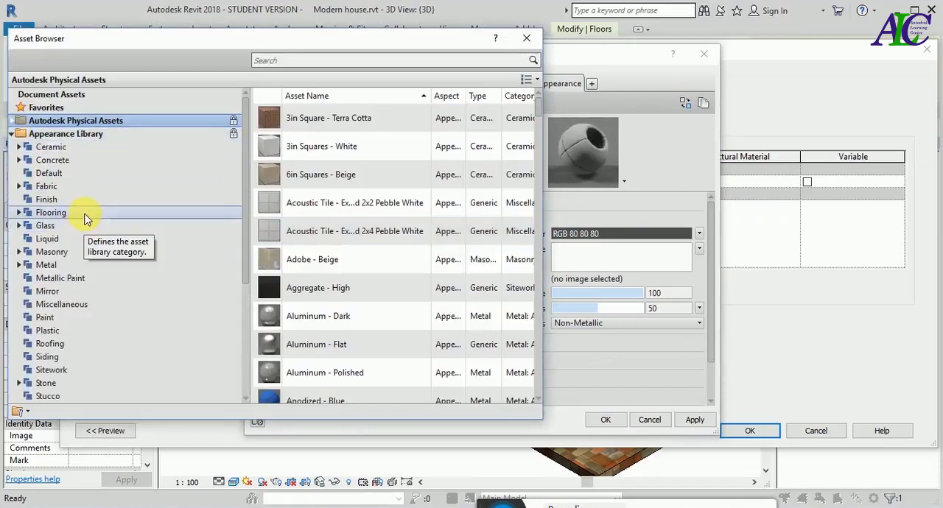
click(84, 216)
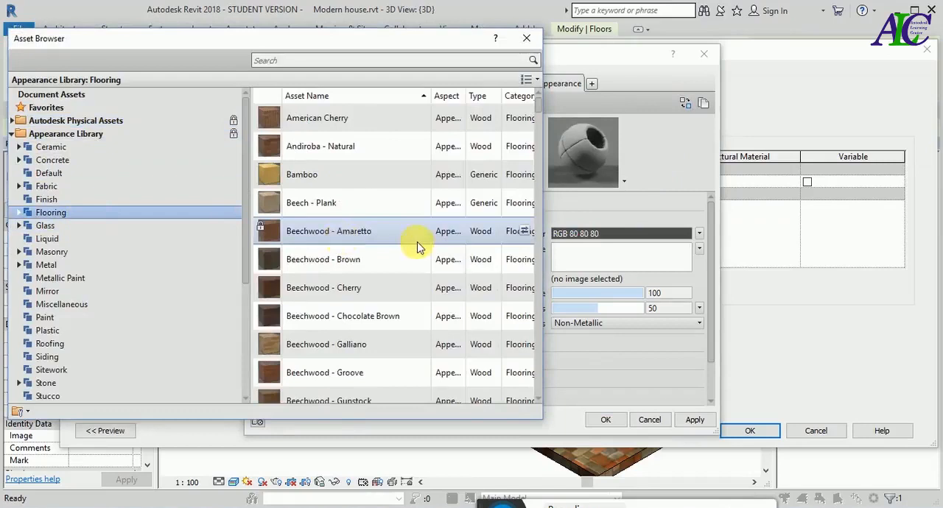
scroll(417, 247, down, 7)
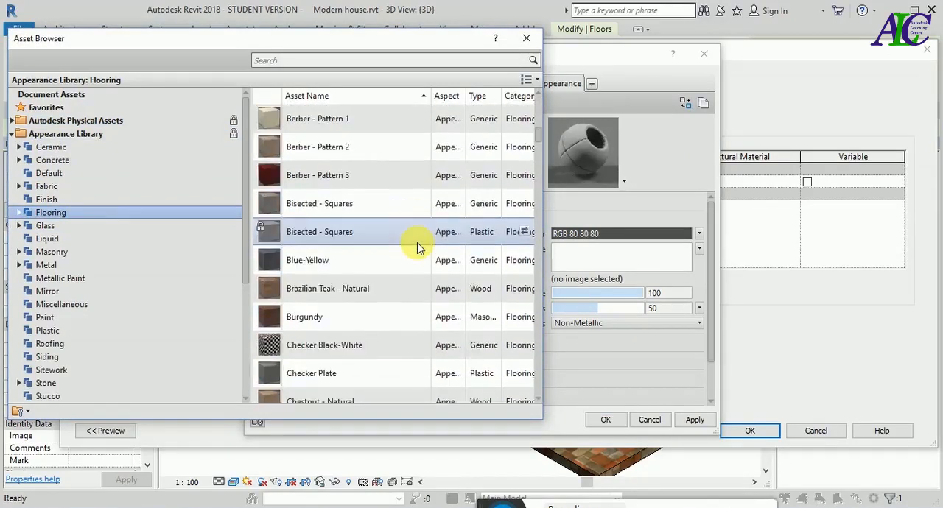
scroll(417, 249, down, 7)
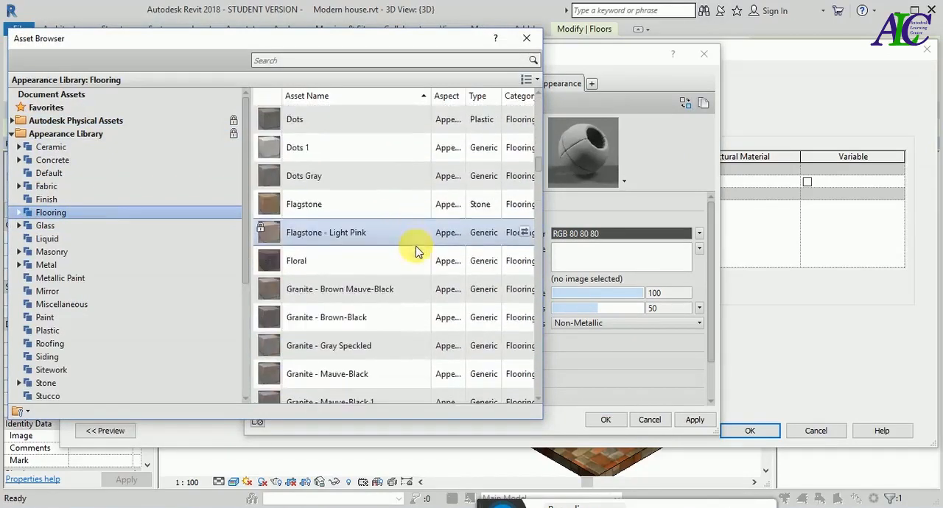
click(69, 383)
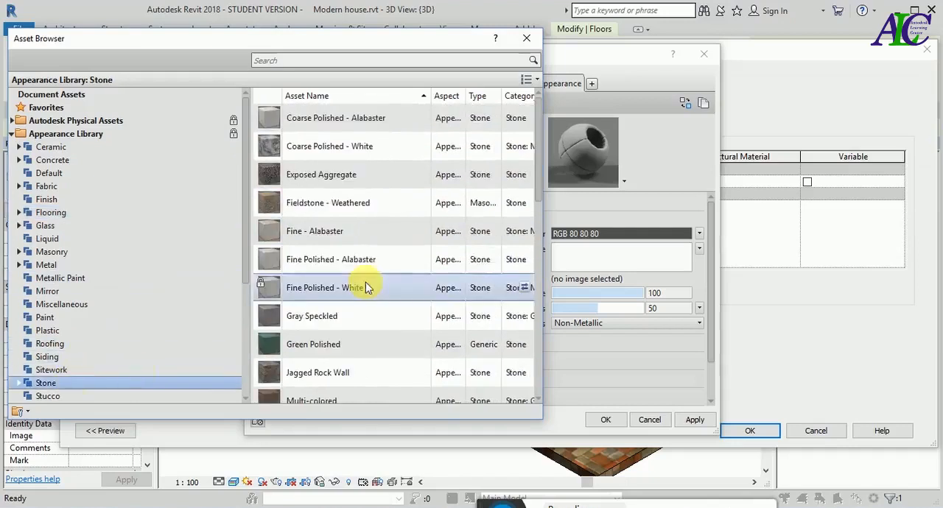
click(524, 148)
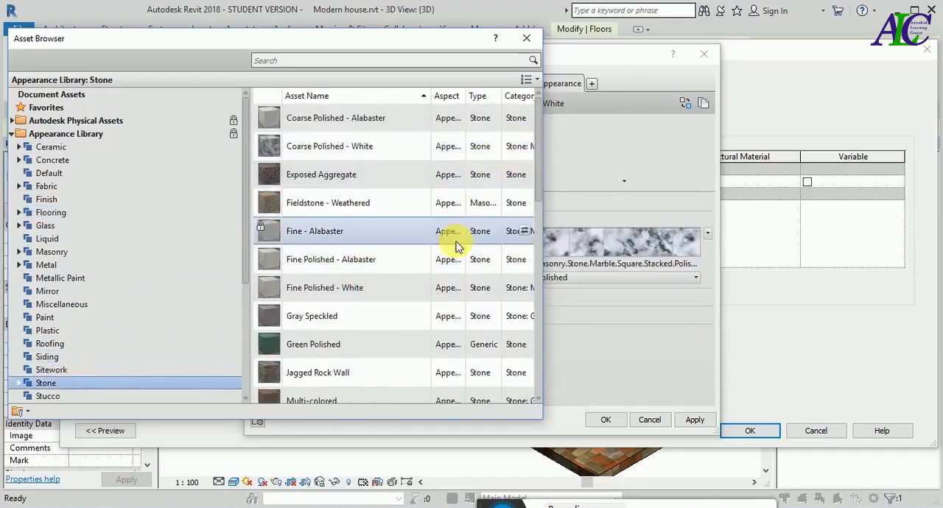
click(525, 39)
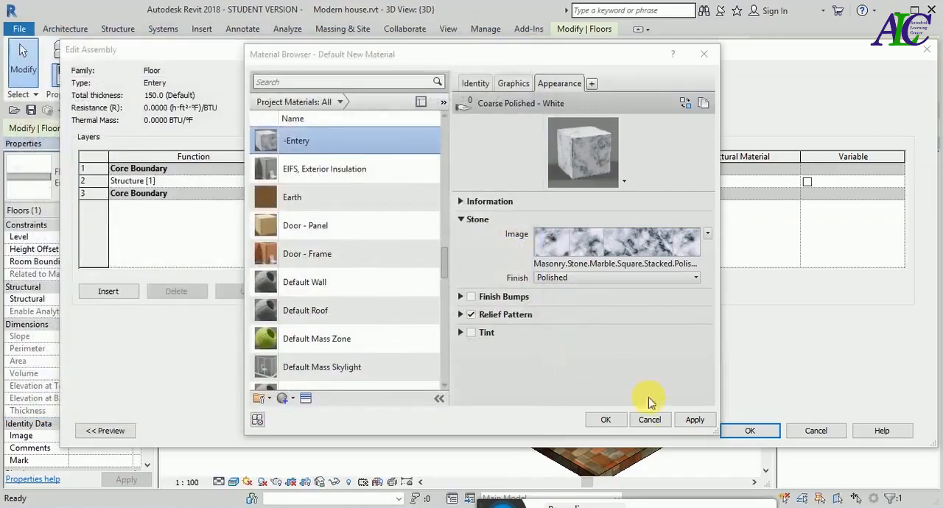
- Assign the -Entery material to the structure layer, accept the Entery floor type changes and deselect the floor
click(693, 421)
click(606, 420)
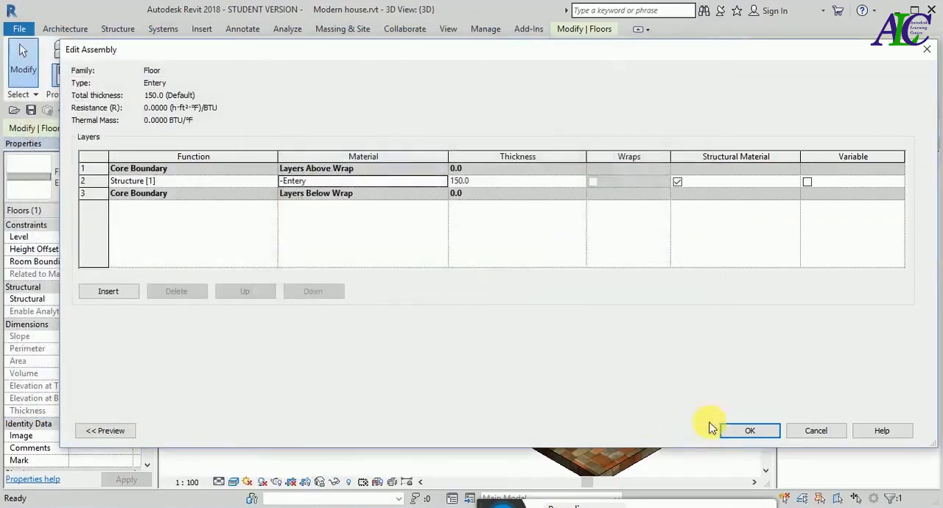
click(750, 431)
click(895, 432)
click(766, 431)
click(369, 401)
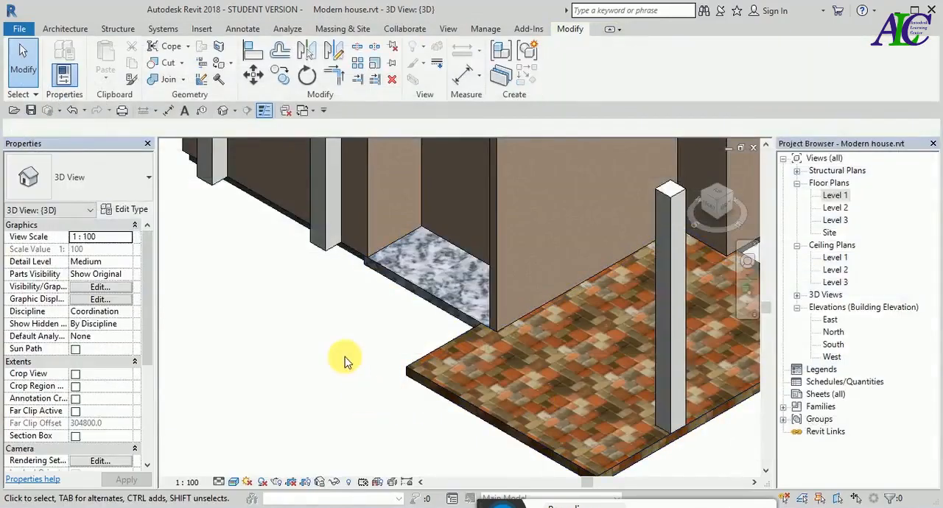
- In the Level 1 floor plan, select the kitchen floor and open the material choice for its Kitchen type's structure layer
scroll(389, 335, down, 5)
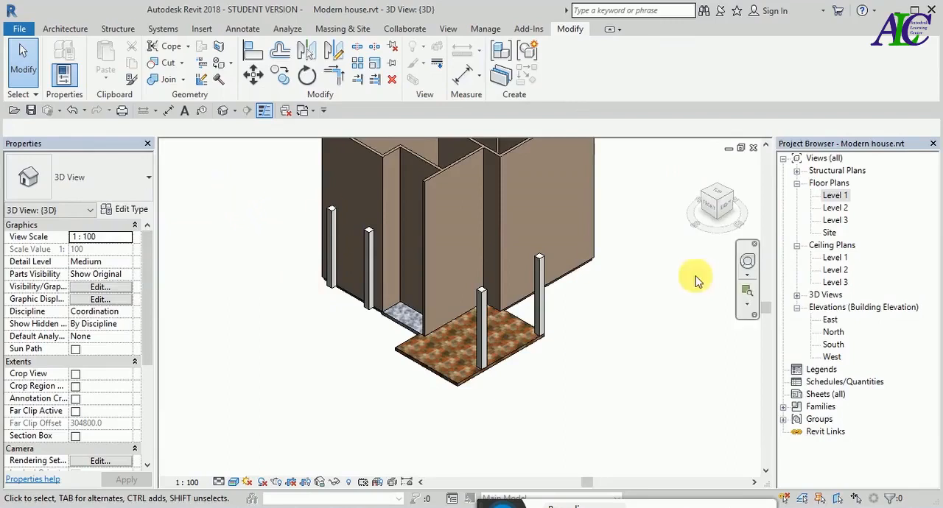
double_click(833, 196)
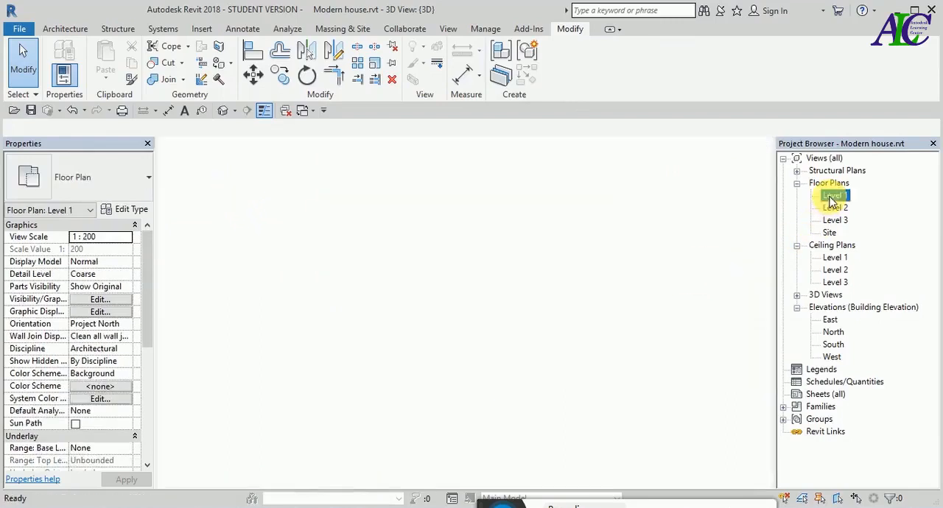
scroll(413, 307, up, 1)
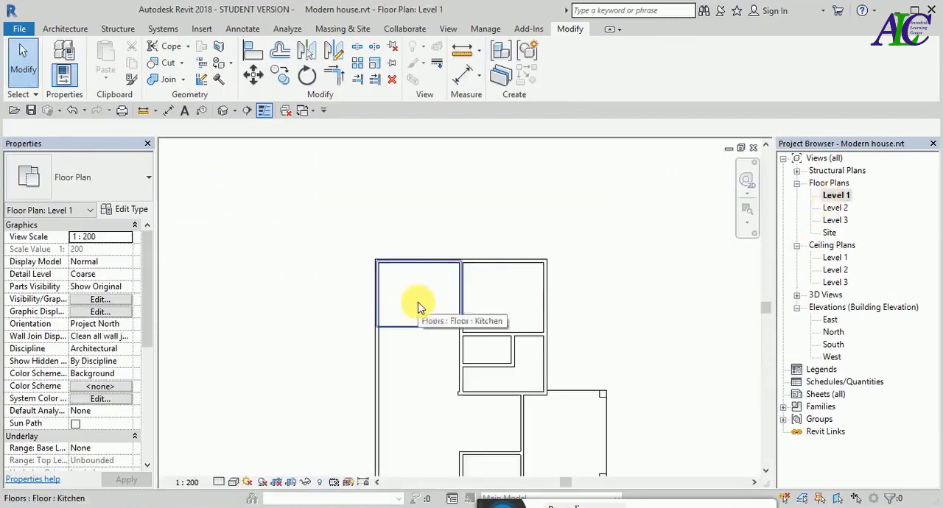
click(420, 301)
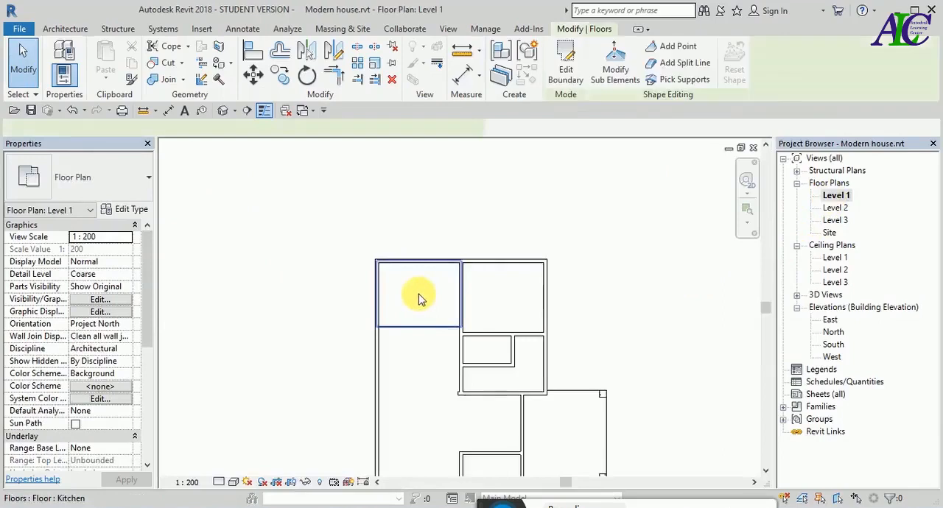
click(126, 212)
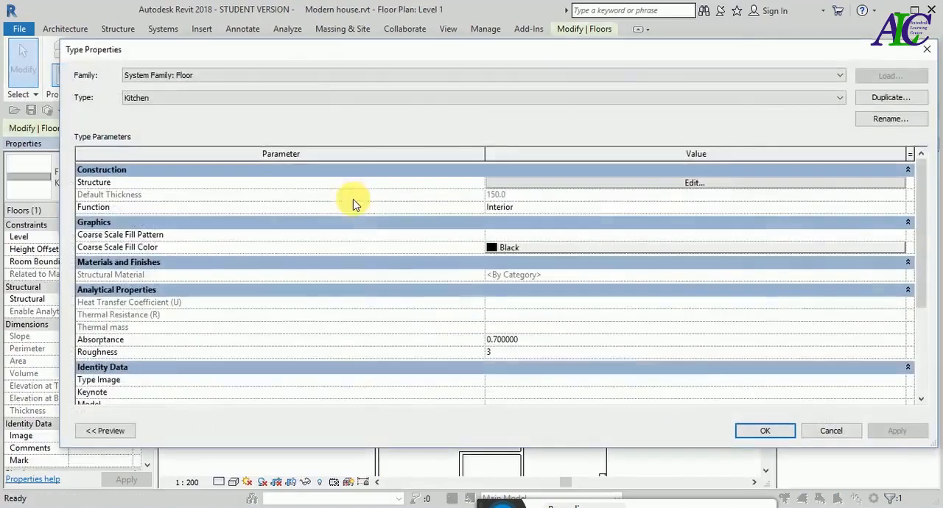
click(720, 190)
click(434, 184)
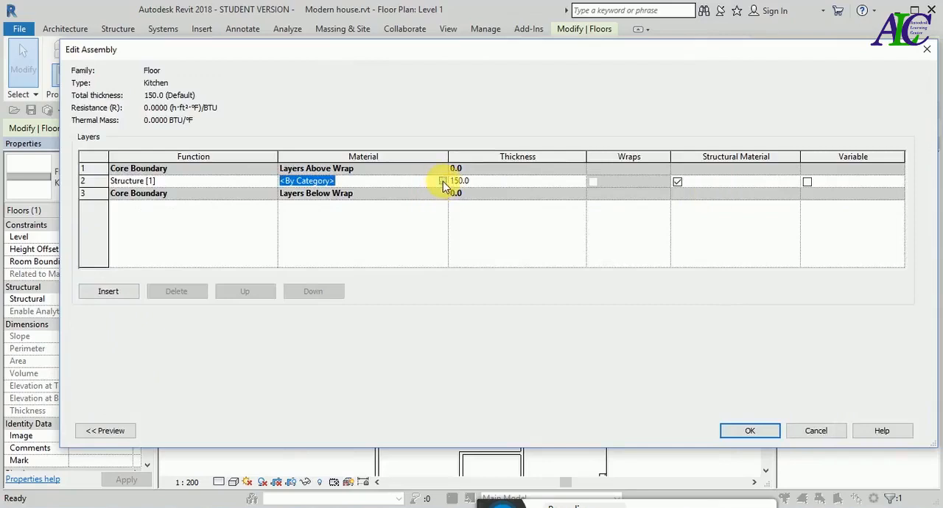
click(442, 181)
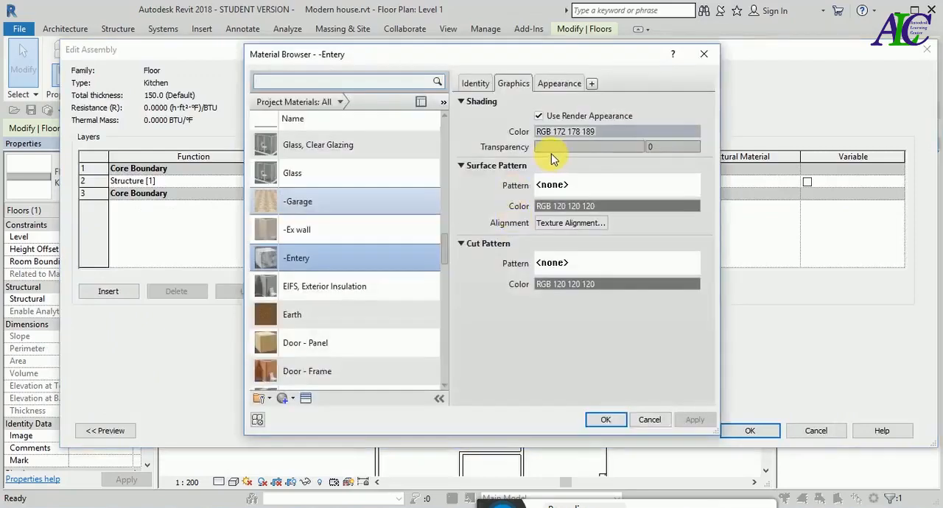
- Create a new material named -Kitchen and have its shading use the render appearance
scroll(332, 346, down, 1)
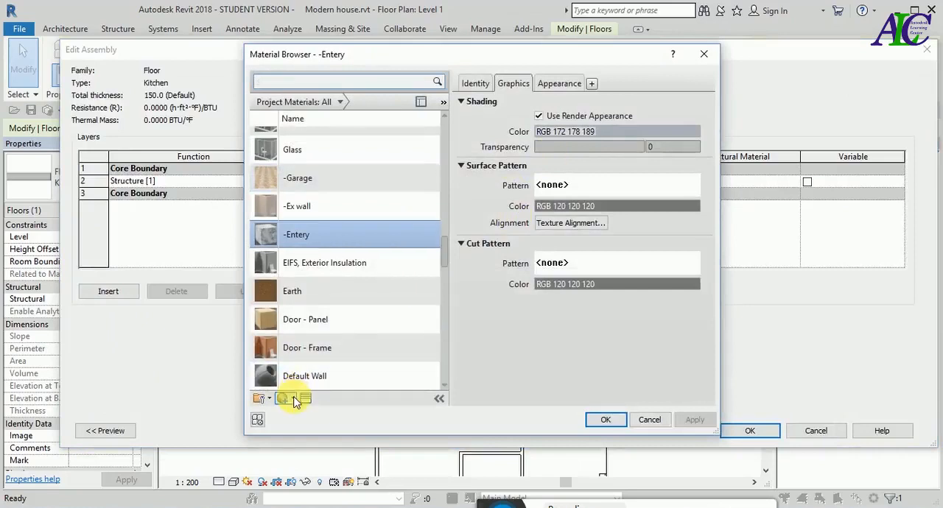
click(293, 400)
click(300, 412)
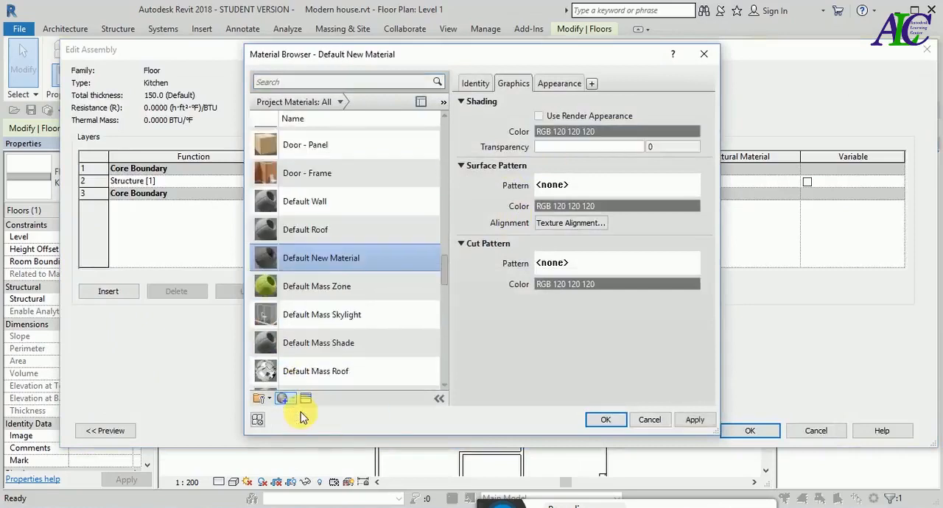
scroll(325, 332, down, 1)
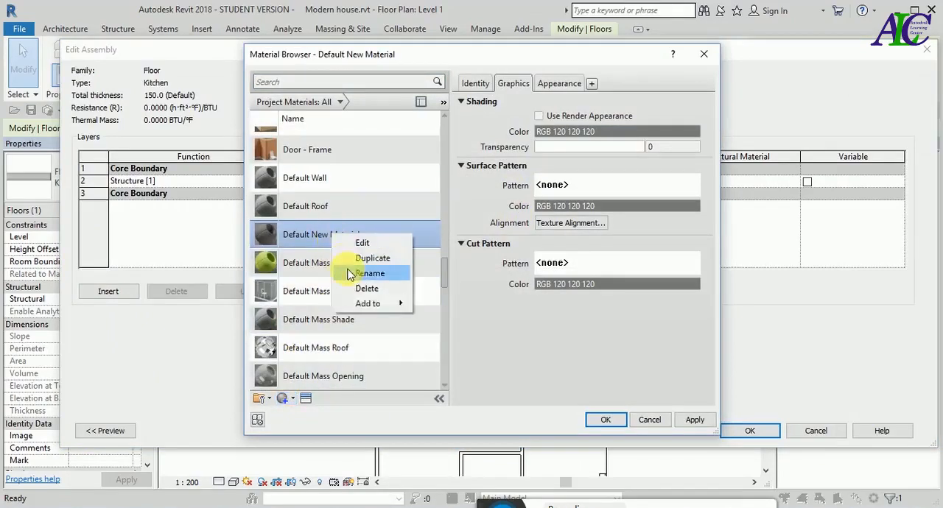
click(348, 273)
key(BackSpace)
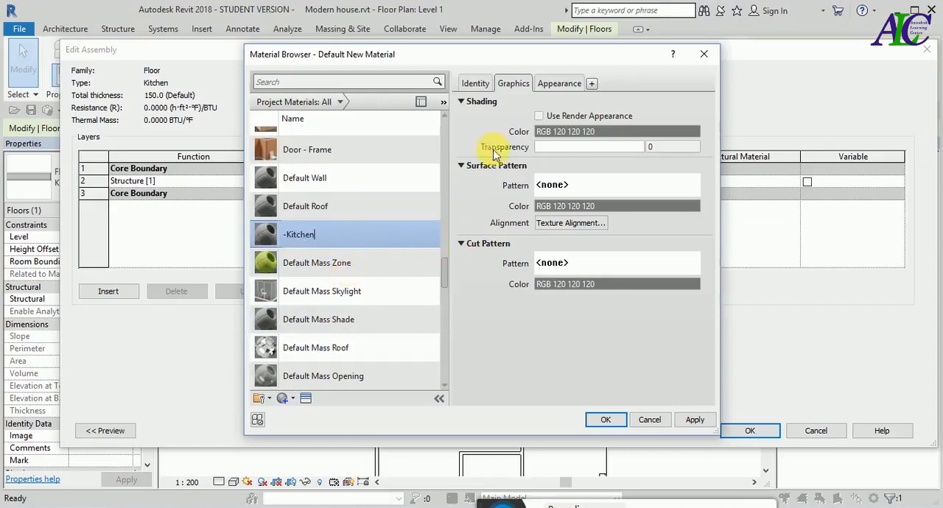
click(539, 117)
- Replace the -Kitchen material's appearance with the Fine Polished - White asset from the Appearance Library's Stone category
click(557, 85)
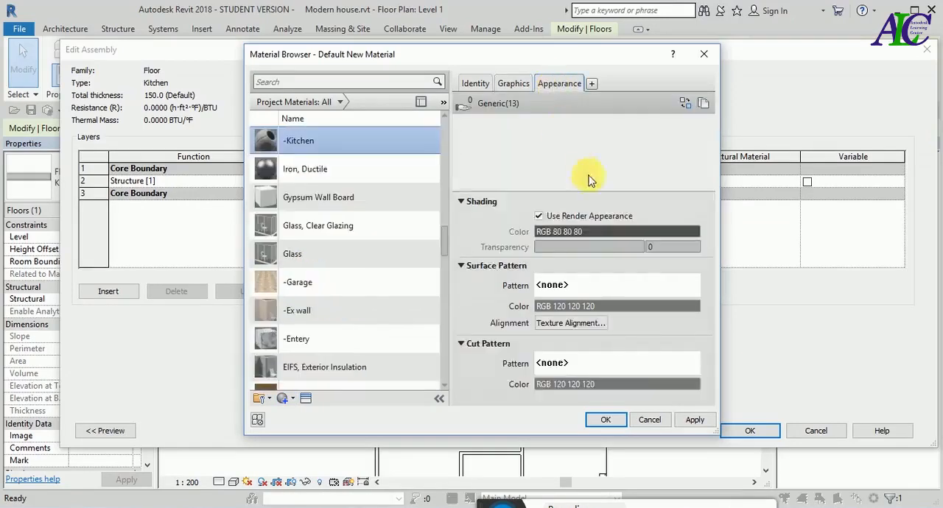
click(686, 103)
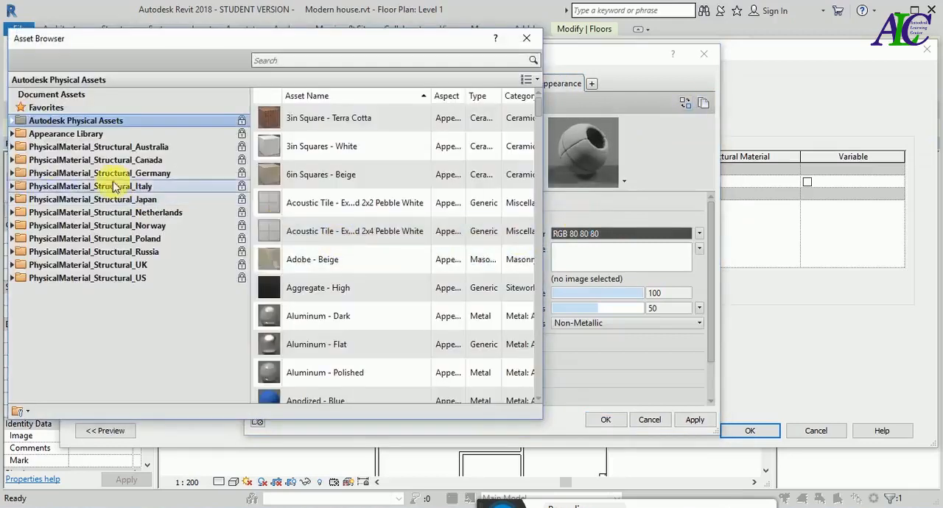
click(13, 134)
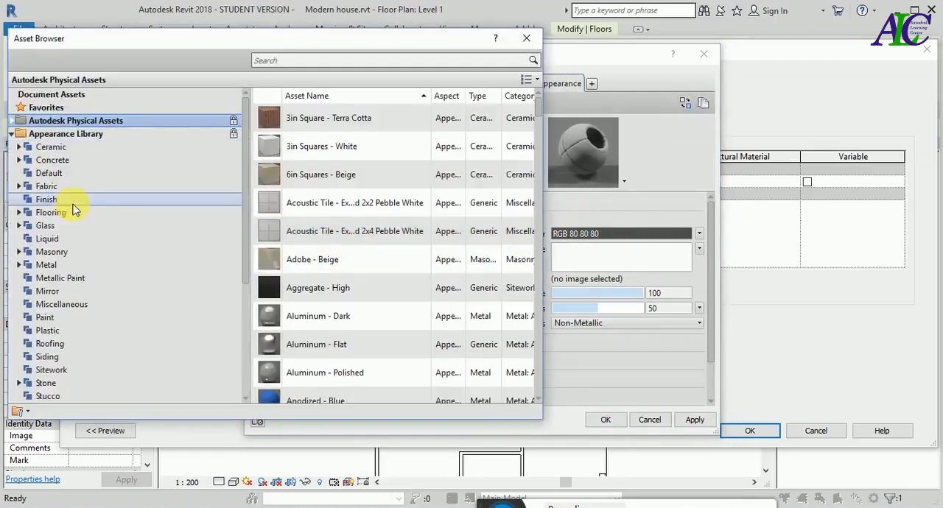
click(75, 149)
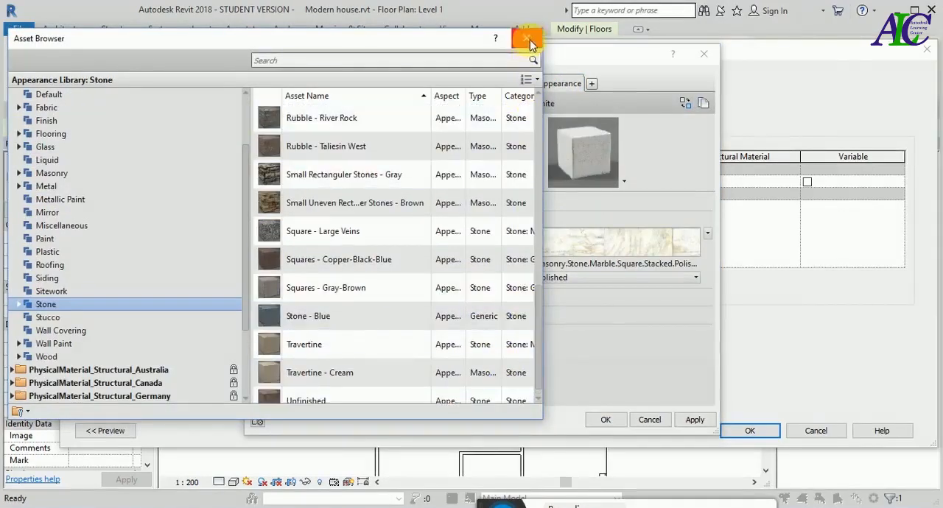
click(529, 40)
- Assign the -Kitchen material to the structure layer, accept the Kitchen floor type changes and deselect the floor
click(692, 423)
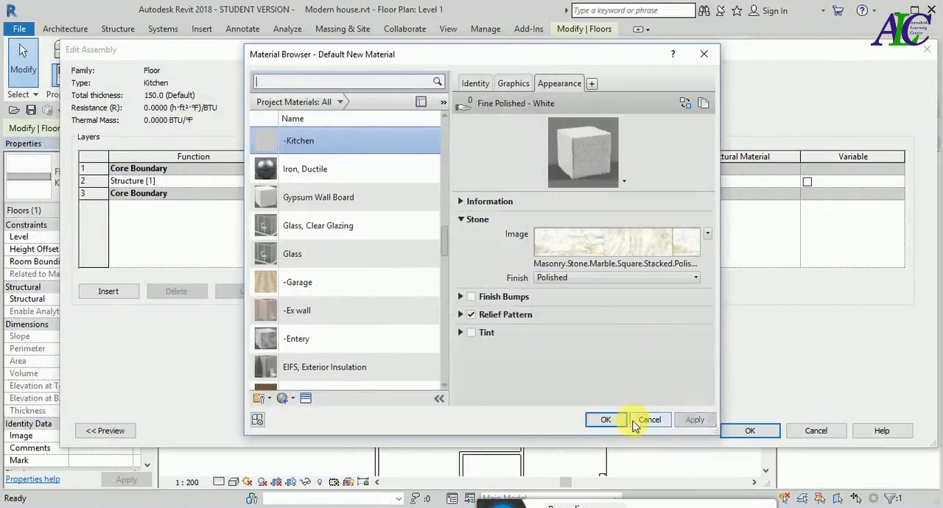
click(606, 420)
click(742, 431)
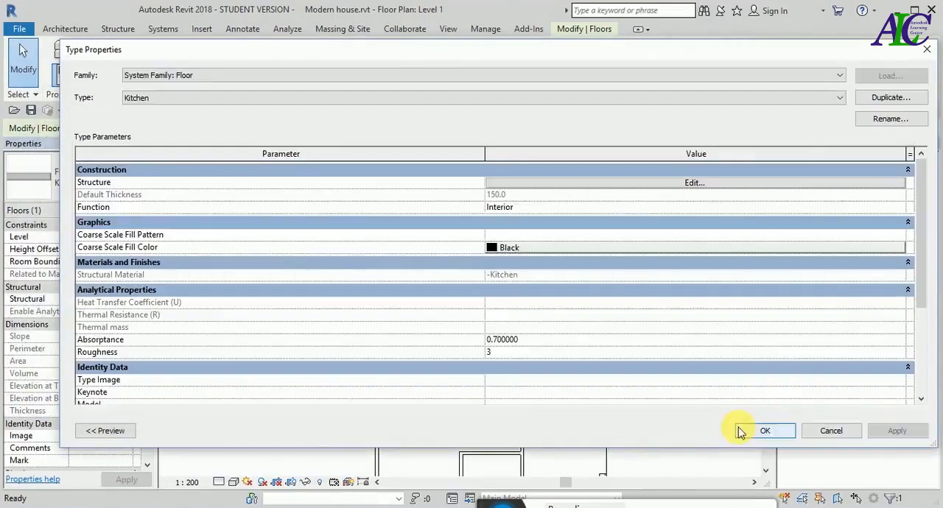
click(751, 430)
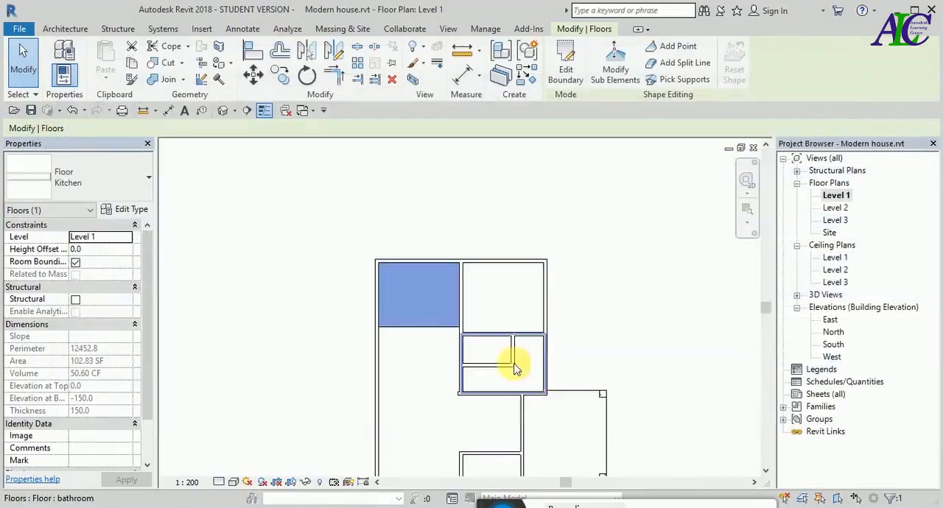
click(615, 304)
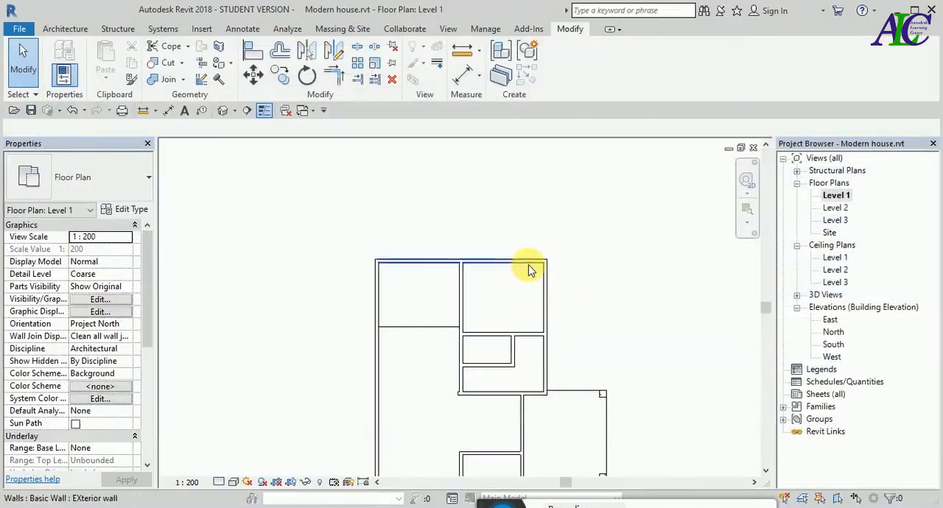
- Open the default 3D view, orient it to the top and examine the kitchen floor's stone finish up close
click(222, 112)
click(716, 195)
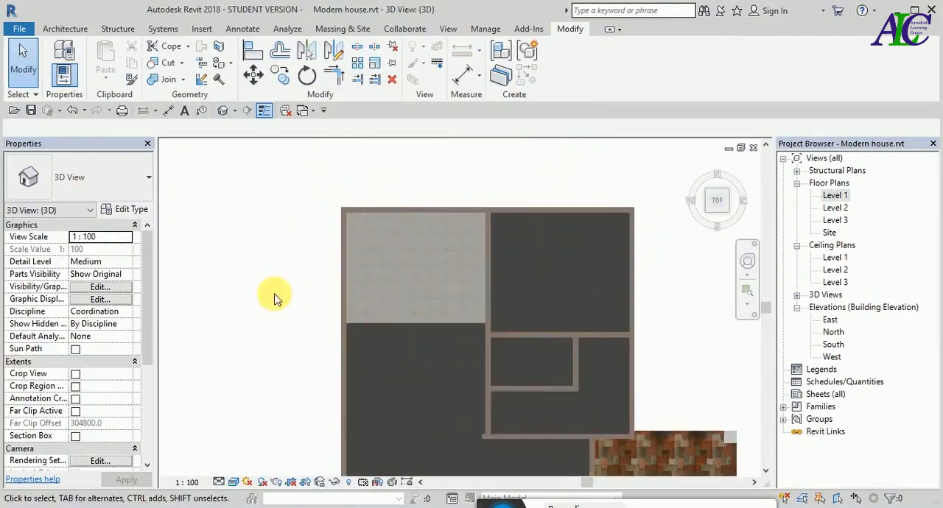
click(398, 271)
key(Escape)
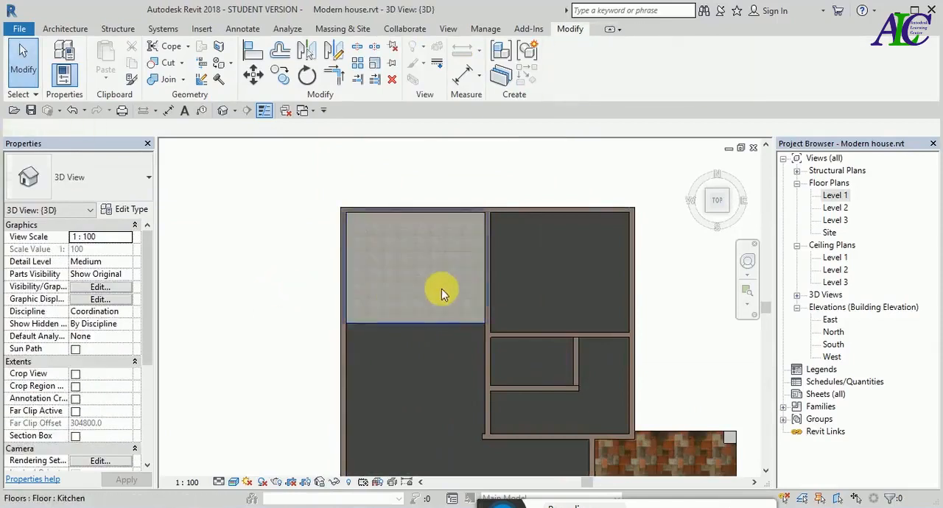
scroll(445, 284, up, 3)
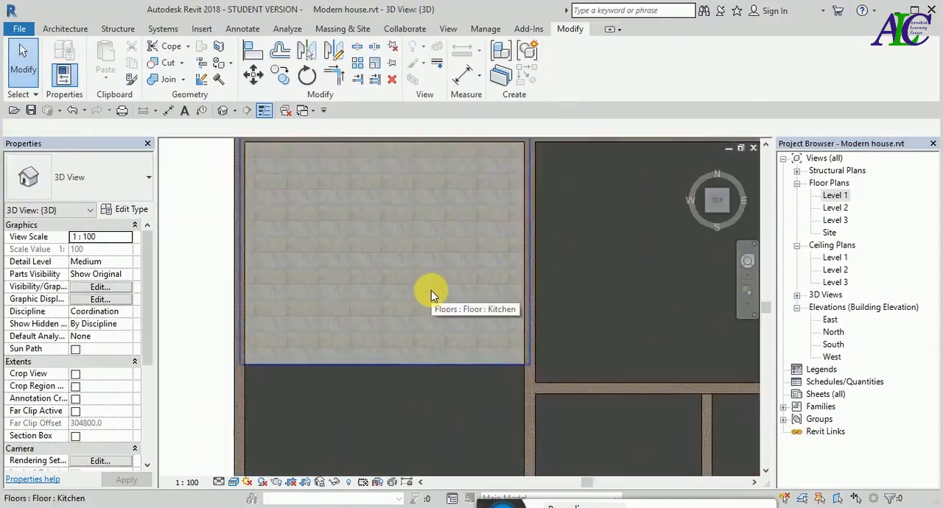
scroll(431, 291, down, 3)
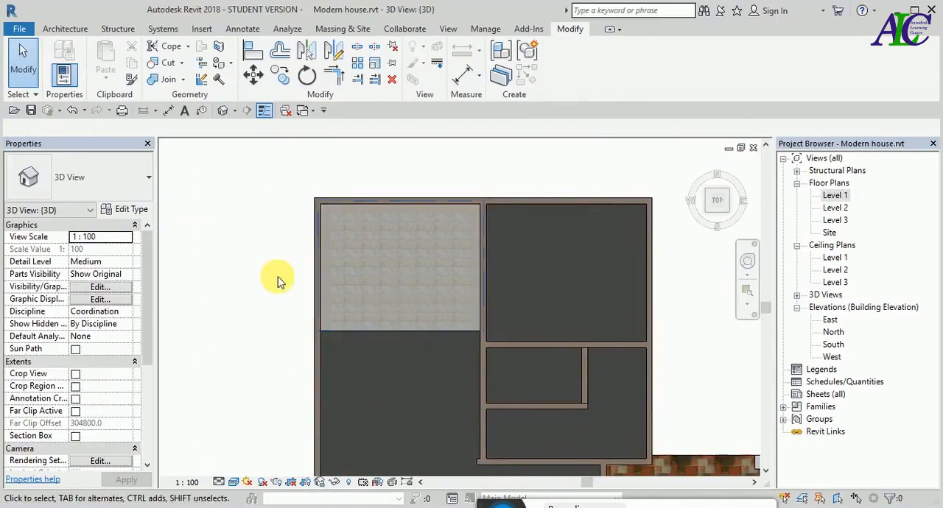
- Select the living room floor and open the material choice for its living room type's structure layer
click(528, 278)
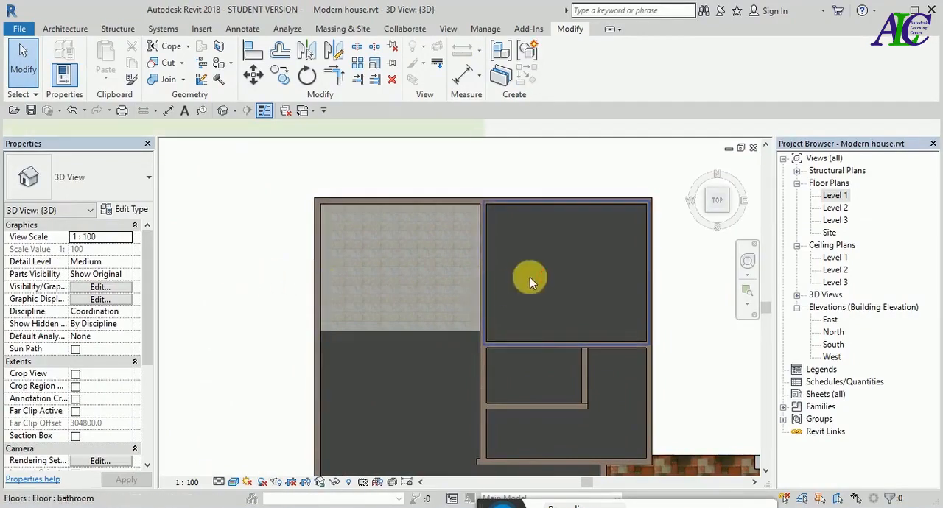
scroll(250, 247, down, 2)
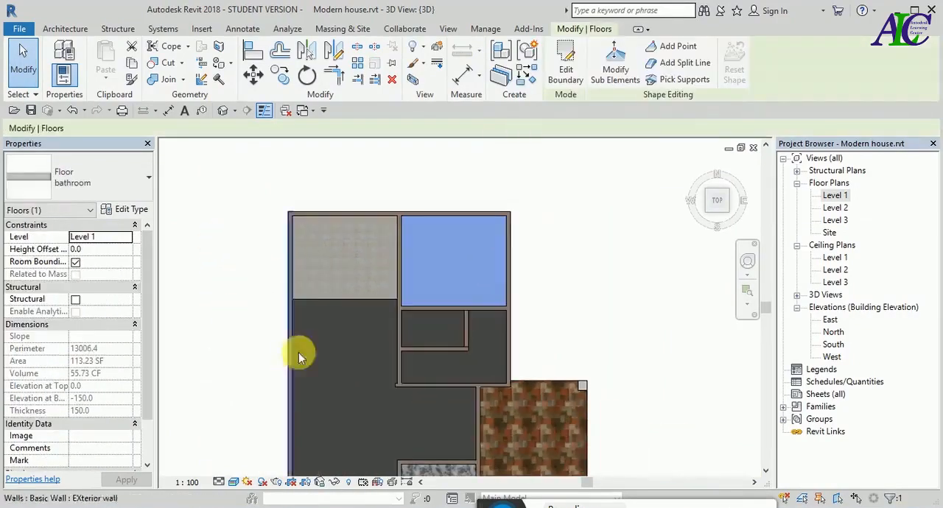
click(353, 353)
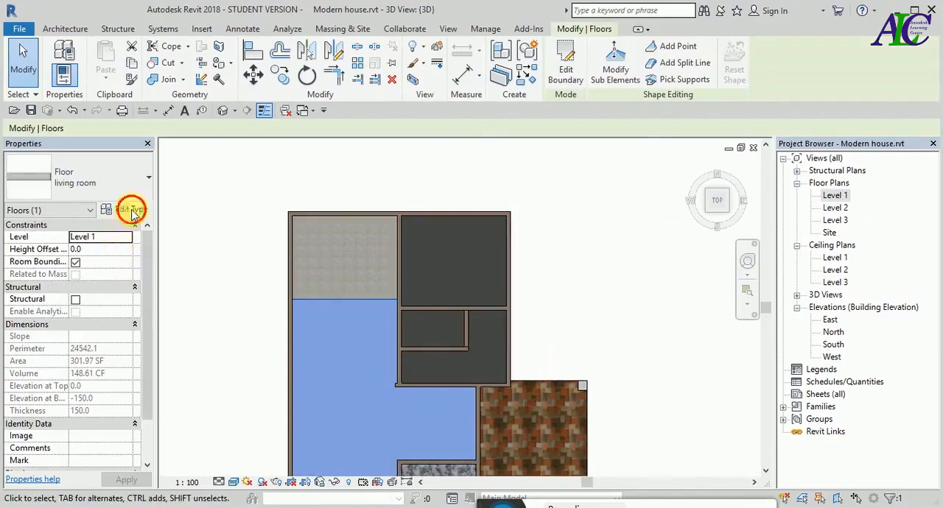
click(131, 210)
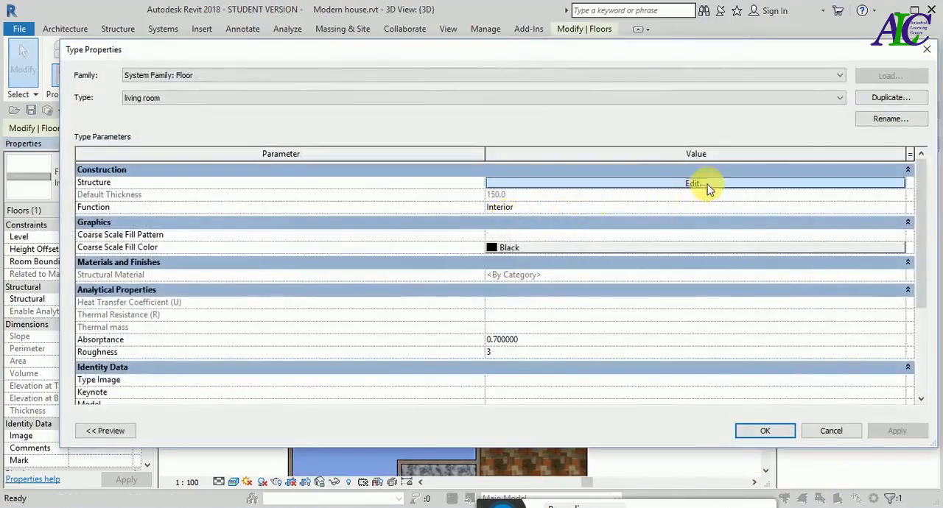
click(705, 183)
click(404, 183)
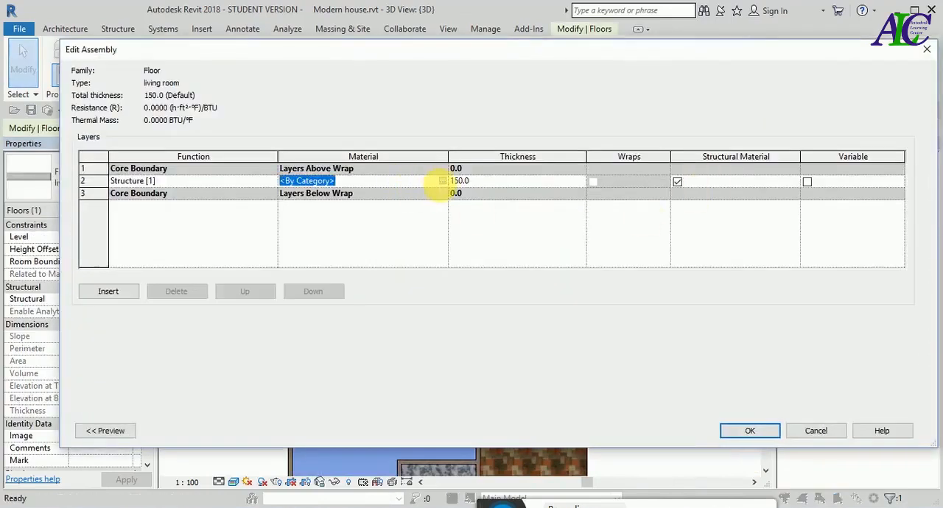
click(442, 181)
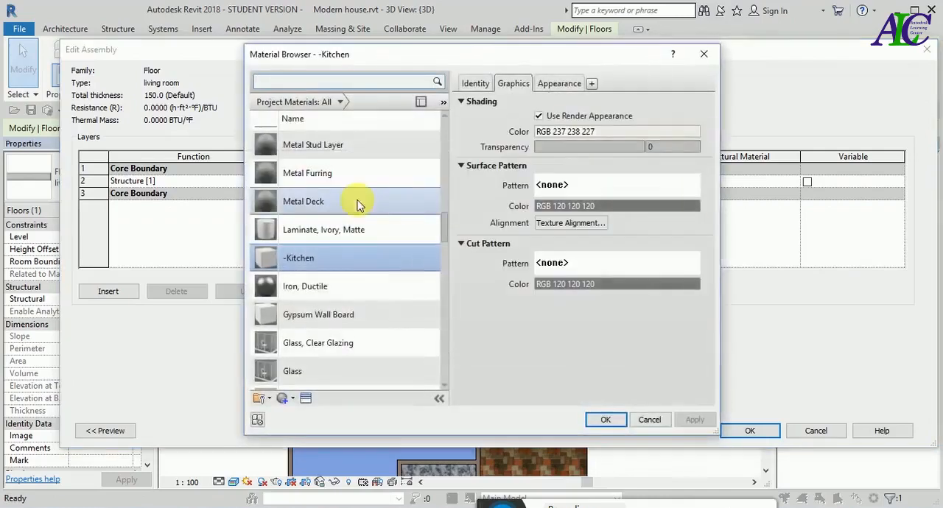
- Create a new material named -living room and have its shading use the render appearance
click(294, 400)
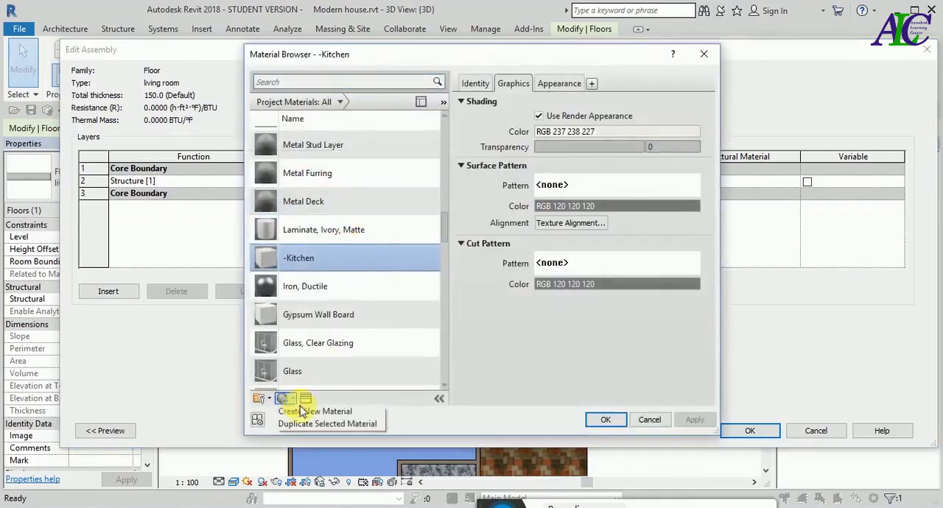
click(309, 410)
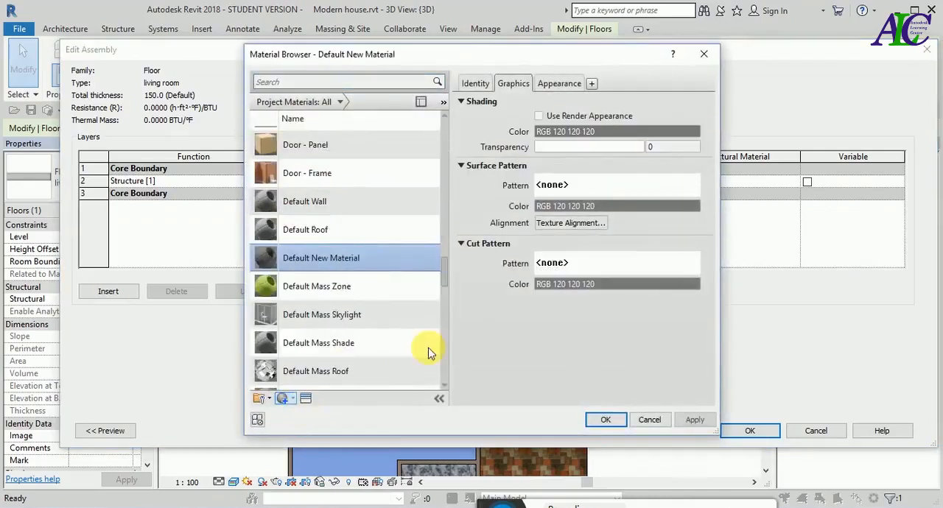
right_click(363, 264)
click(389, 300)
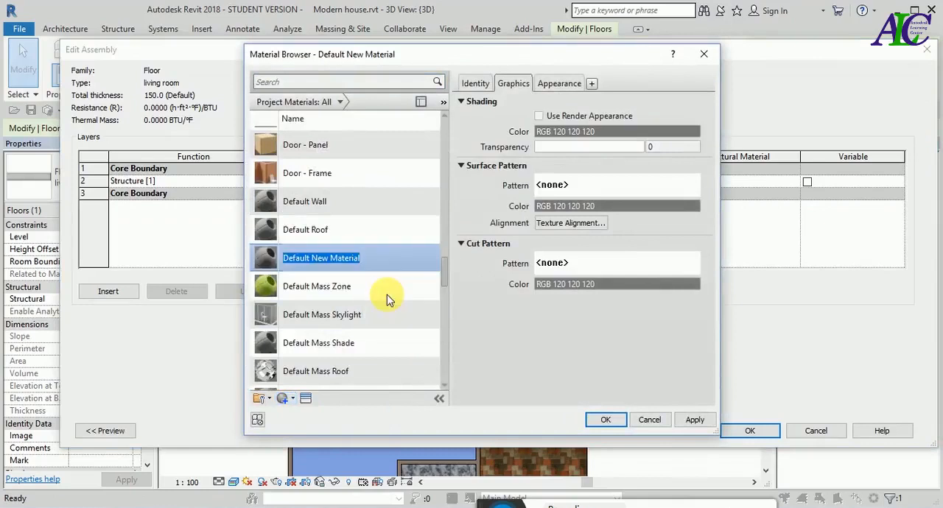
text(-living room)
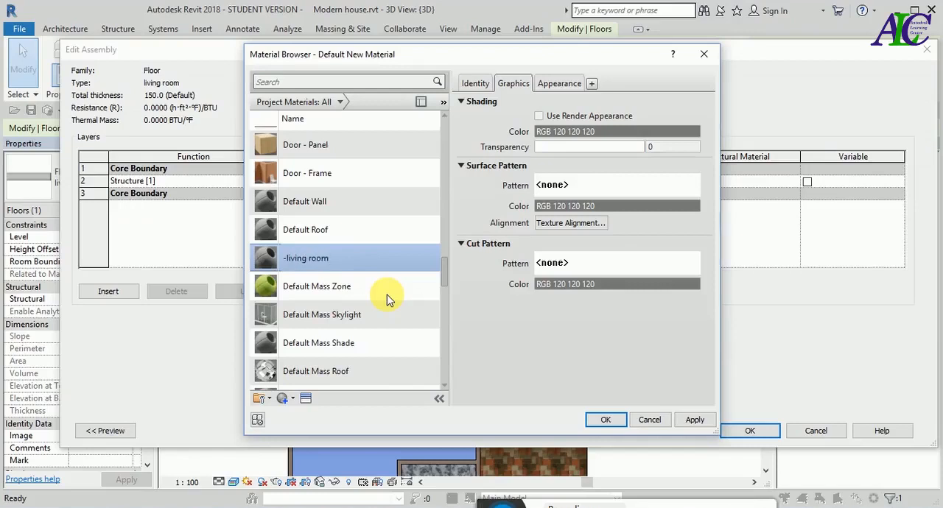
click(540, 116)
- Replace the -living room material's appearance with the Andiroba - Natural asset from the Appearance Library's Flooring category
click(559, 83)
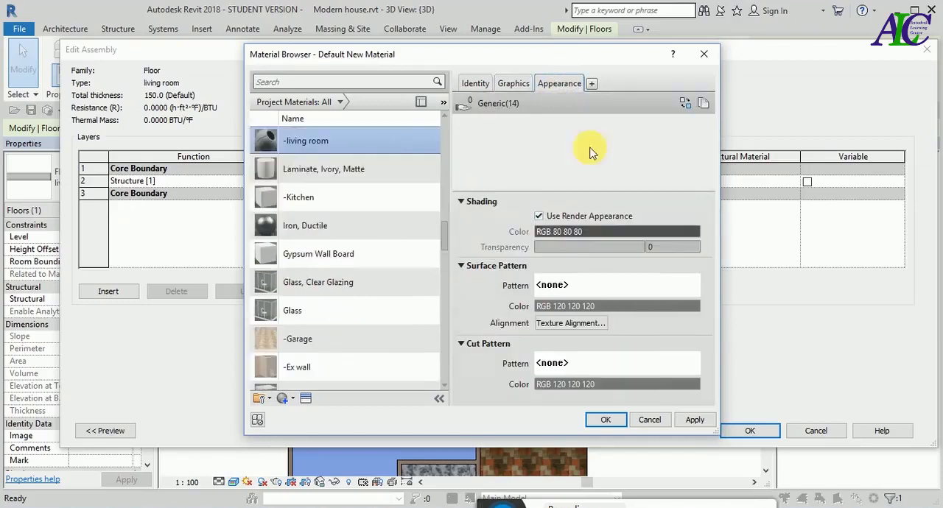
click(703, 103)
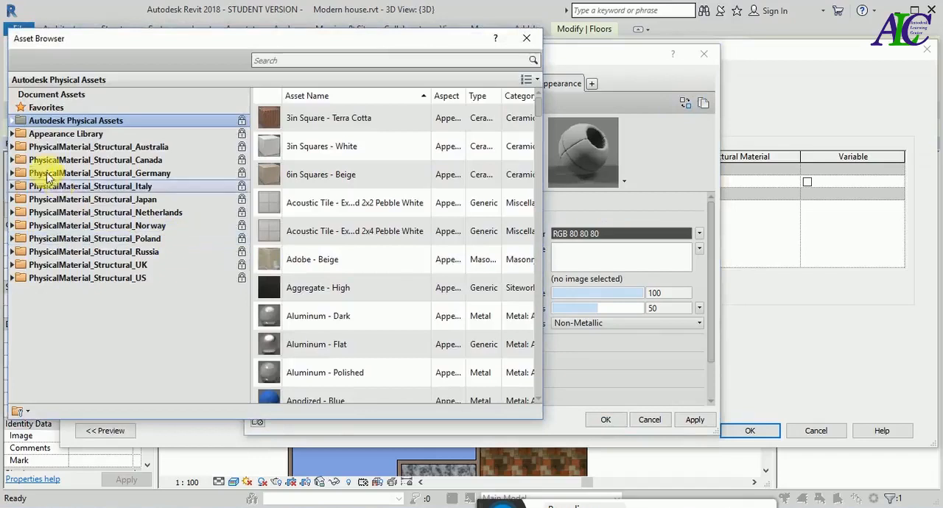
click(13, 134)
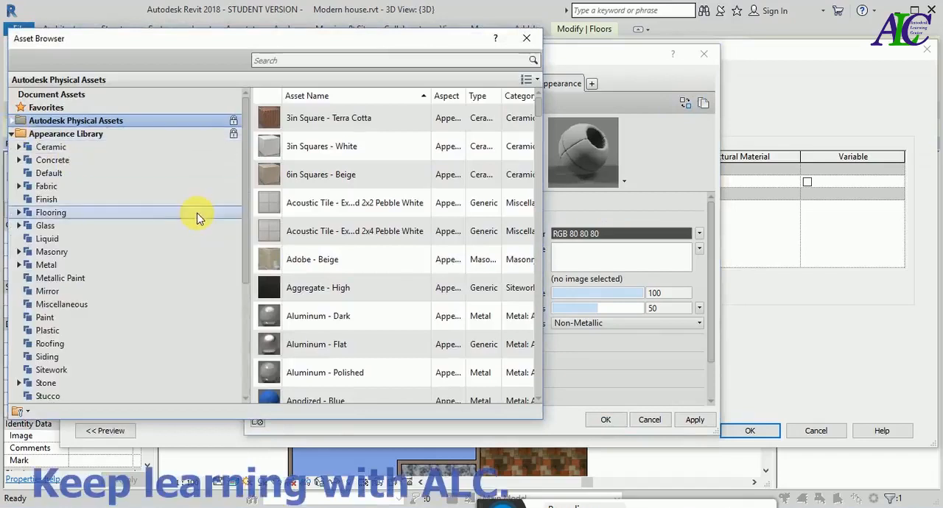
click(122, 213)
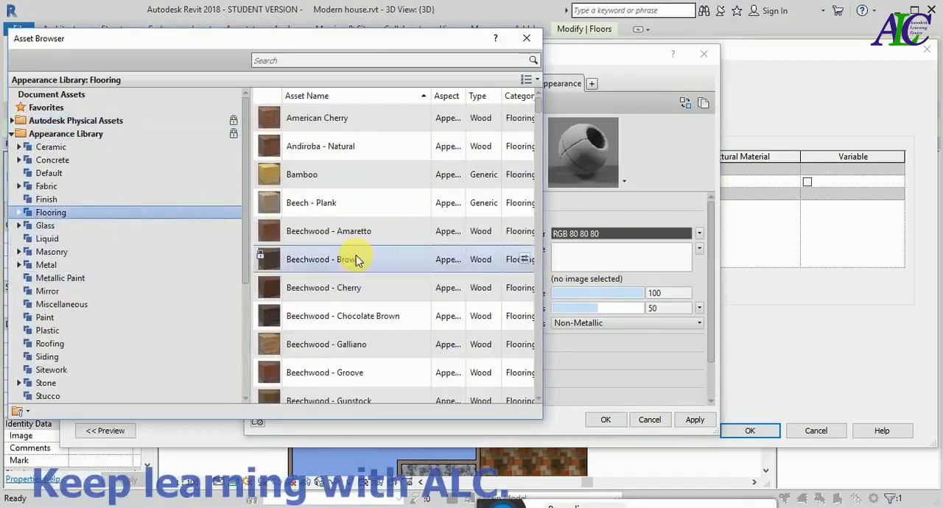
click(524, 146)
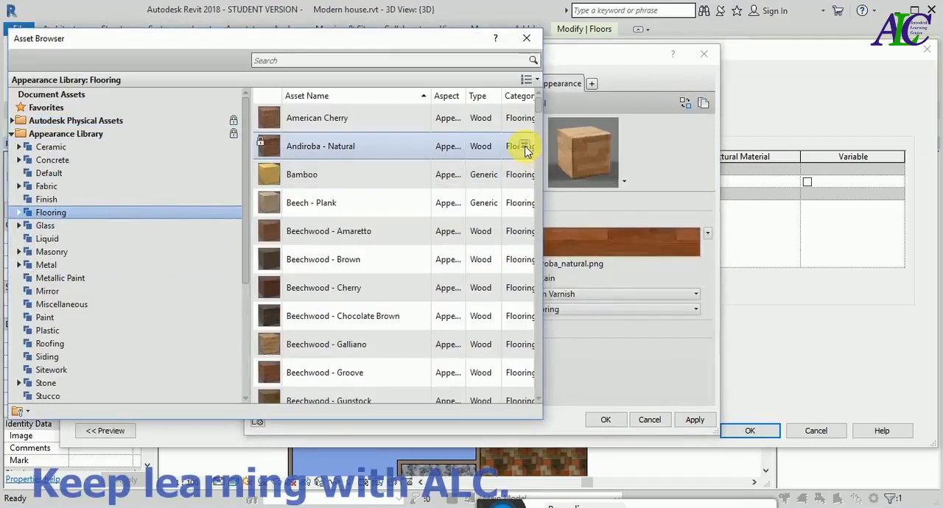
click(527, 38)
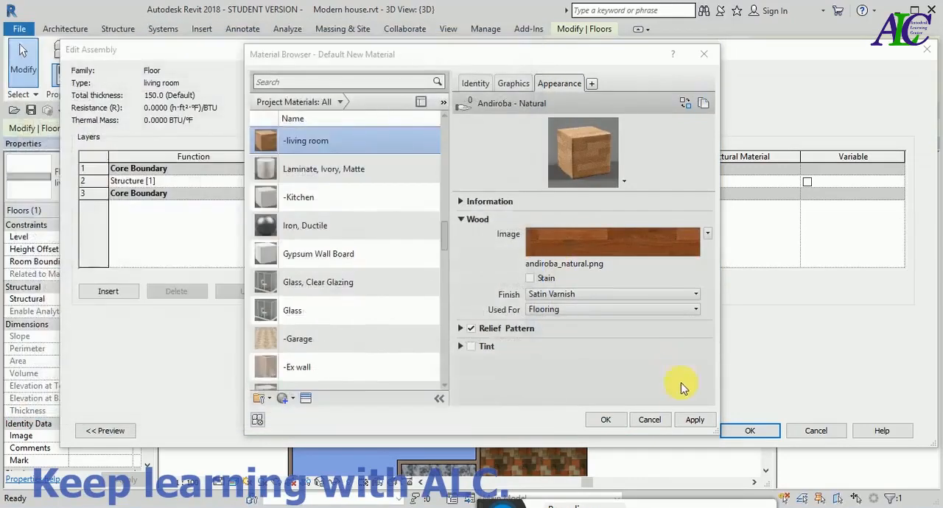
- Assign the -living room material to the structure layer, accept the living room floor type changes and deselect the floor
click(612, 420)
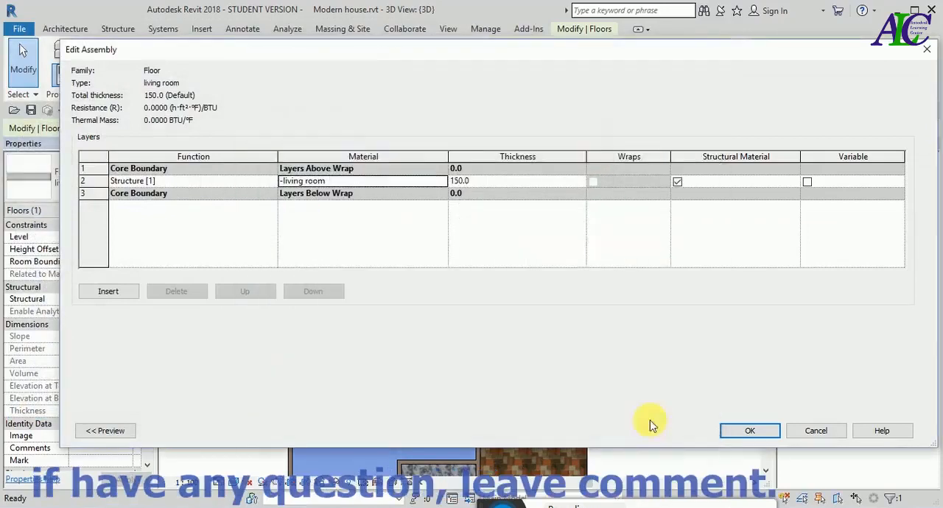
click(752, 432)
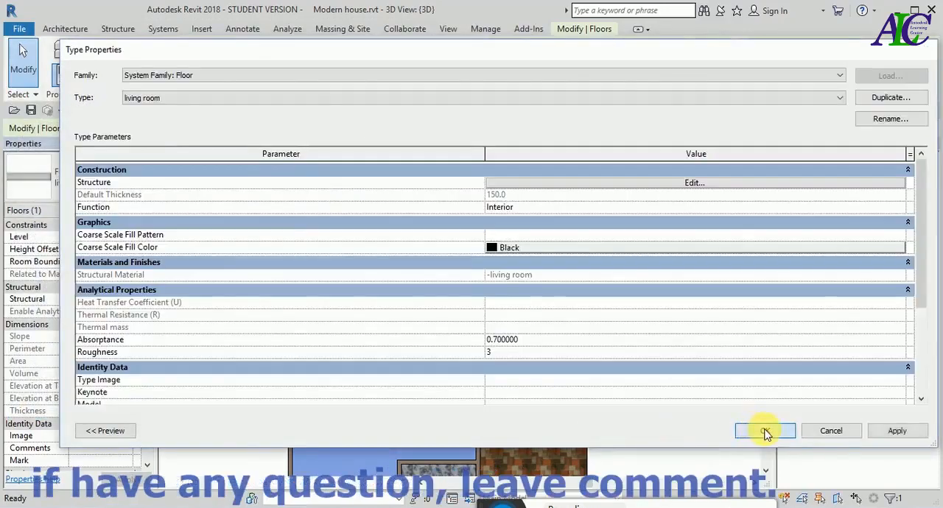
click(767, 432)
click(263, 337)
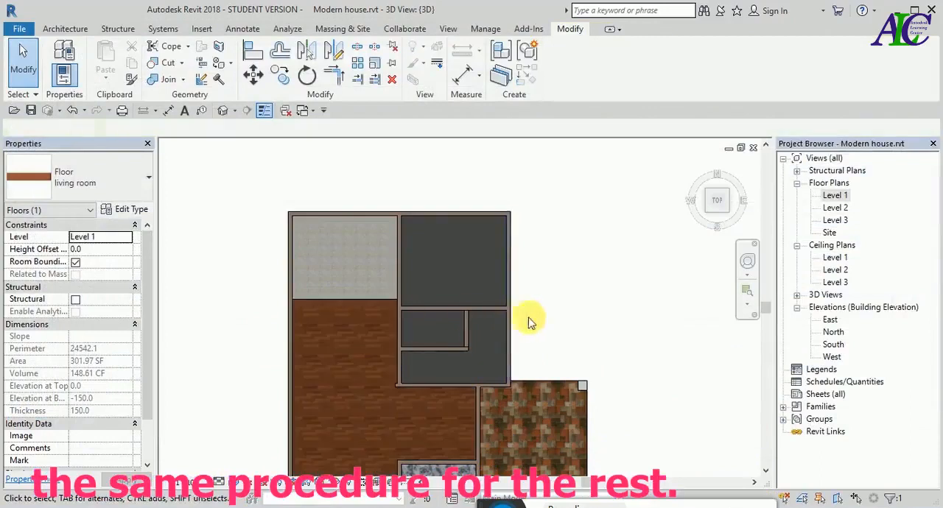
scroll(504, 277, down, 2)
scroll(441, 368, up, 2)
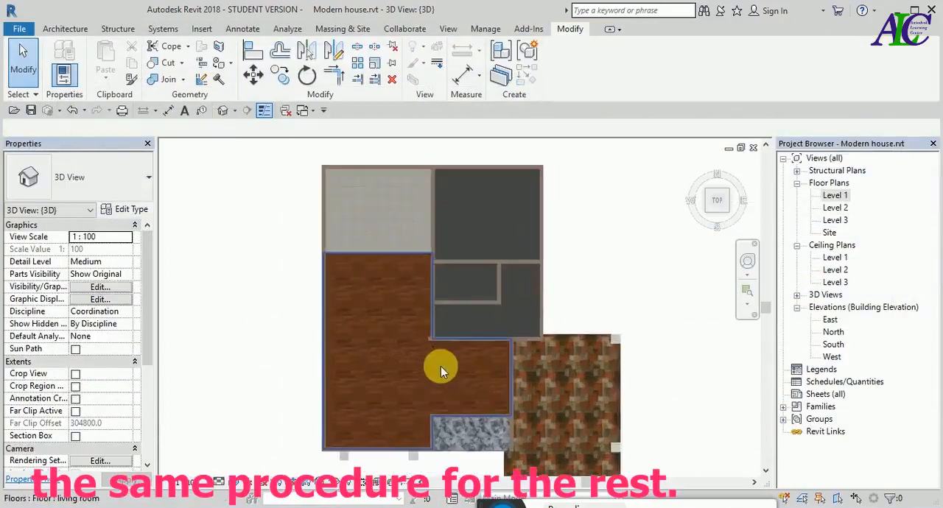
scroll(384, 338, down, 2)
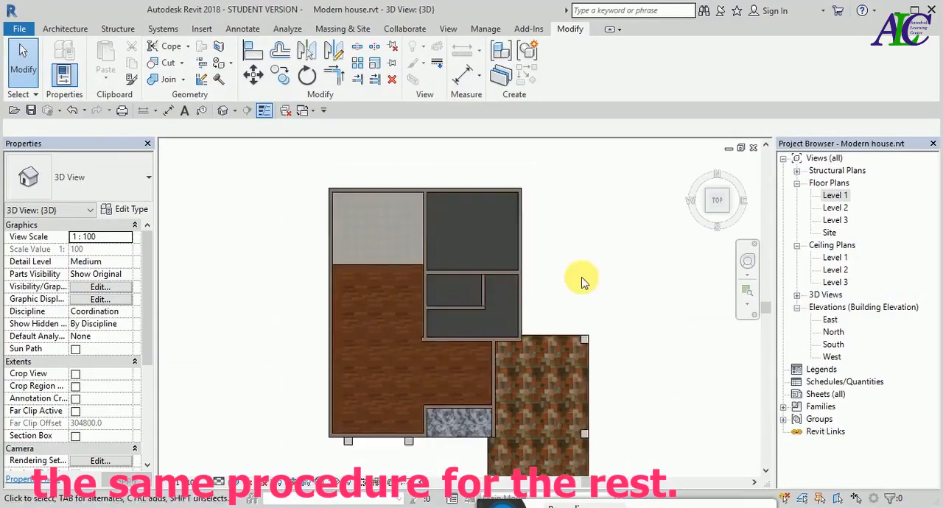